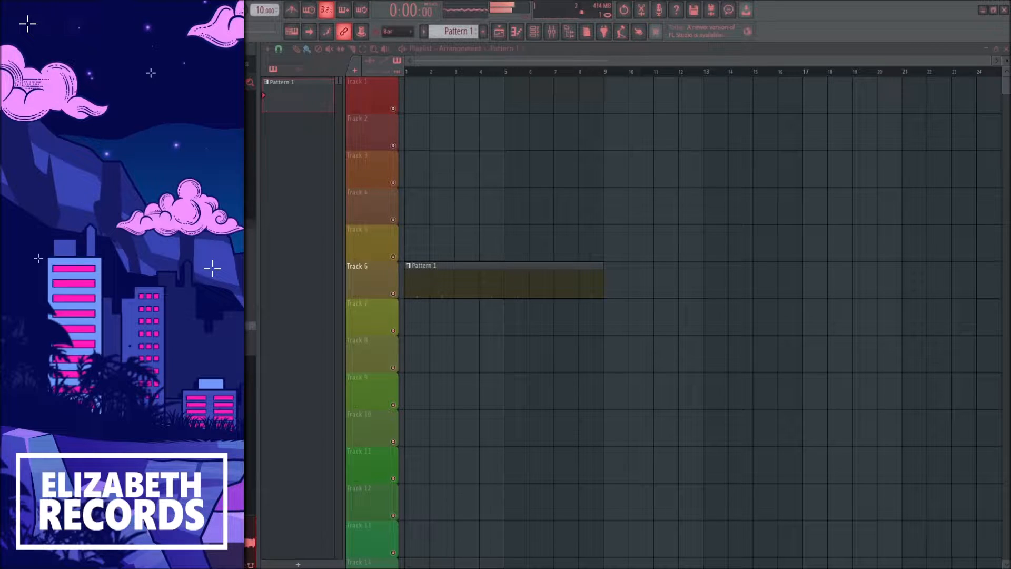
Step: Place the Party Animals 152 B Major (Piano Keys) loop at the start of playlist track 1 and start playback
drag(231, 157, 412, 102)
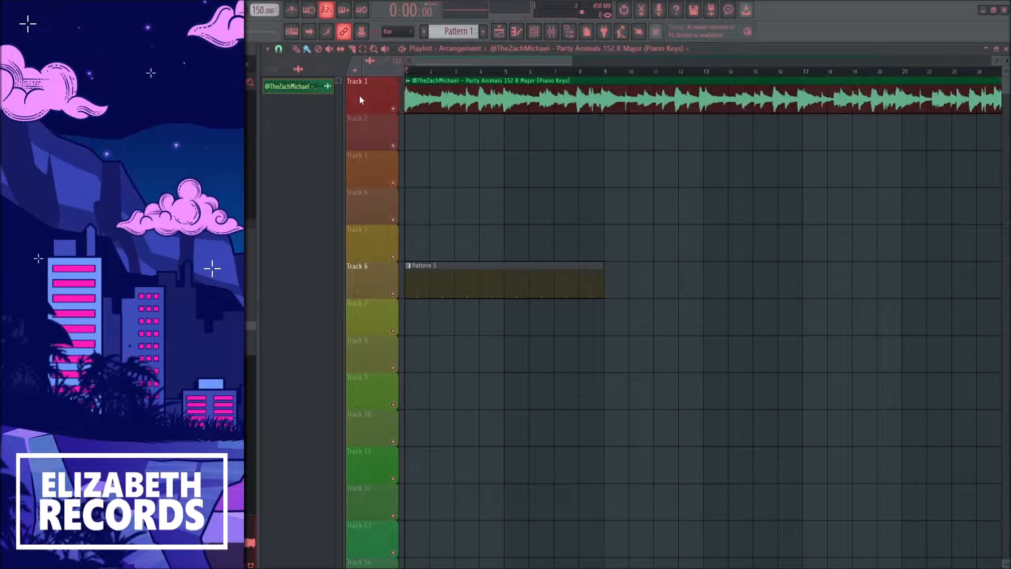
key(space)
Step: Slice the piano clip on track 1 into eight-bar sections, cutting at bars 65, 57, 49 and 41
click(352, 50)
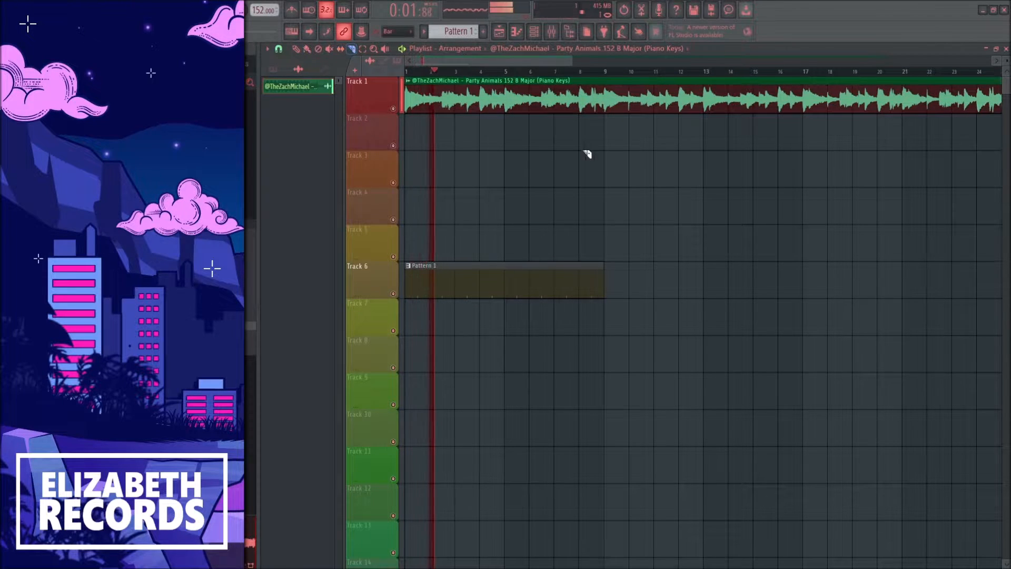
scroll(576, 161, down, 5)
scroll(723, 131, up, 3)
scroll(721, 130, down, 3)
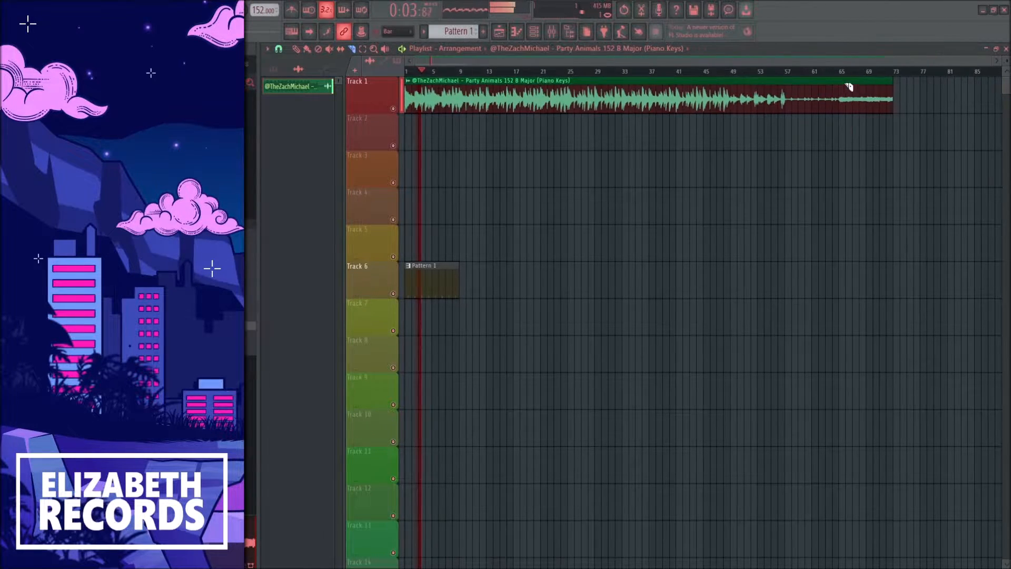
click(836, 72)
scroll(845, 113, up, 4)
drag(826, 120, 826, 72)
click(669, 72)
drag(666, 119, 667, 73)
click(509, 72)
drag(507, 119, 509, 74)
drag(730, 62, 632, 71)
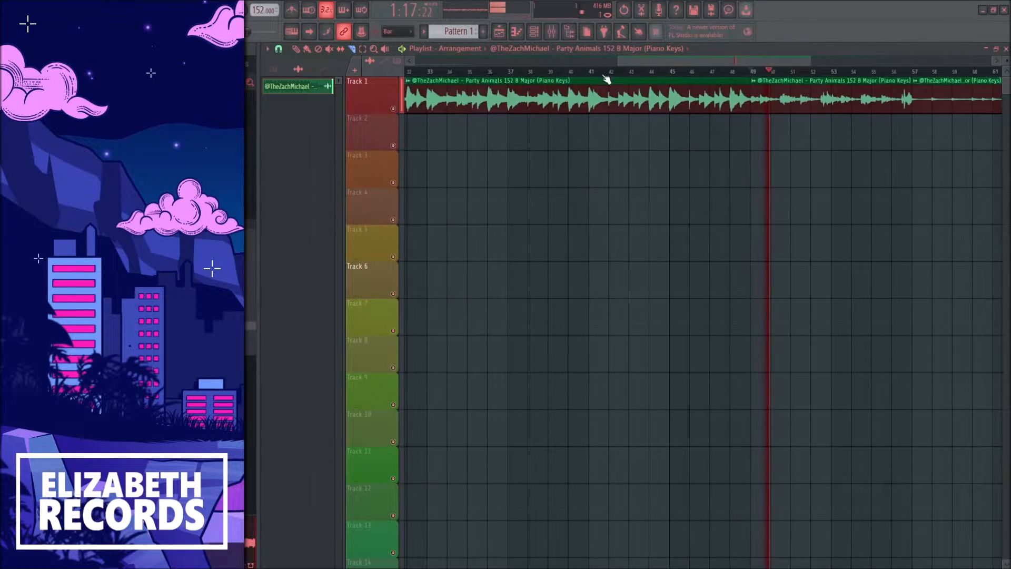
click(588, 72)
scroll(600, 115, down, 4)
mouse_move(588, 119)
mouse_down()
mouse_move(589, 75)
mouse_move(817, 114)
mouse_move(868, 110)
mouse_up()
Step: Delete the surplus piano section and stack the remaining eight-bar sections at bar 1 on tracks 1 to 4
click(296, 49)
right_click(595, 100)
drag(705, 100, 432, 100)
ctrl+click(559, 136)
drag(640, 126, 433, 173)
ctrl+click(489, 190)
drag(535, 136, 428, 209)
scroll(590, 206, up, 4)
scroll(590, 206, up, 3)
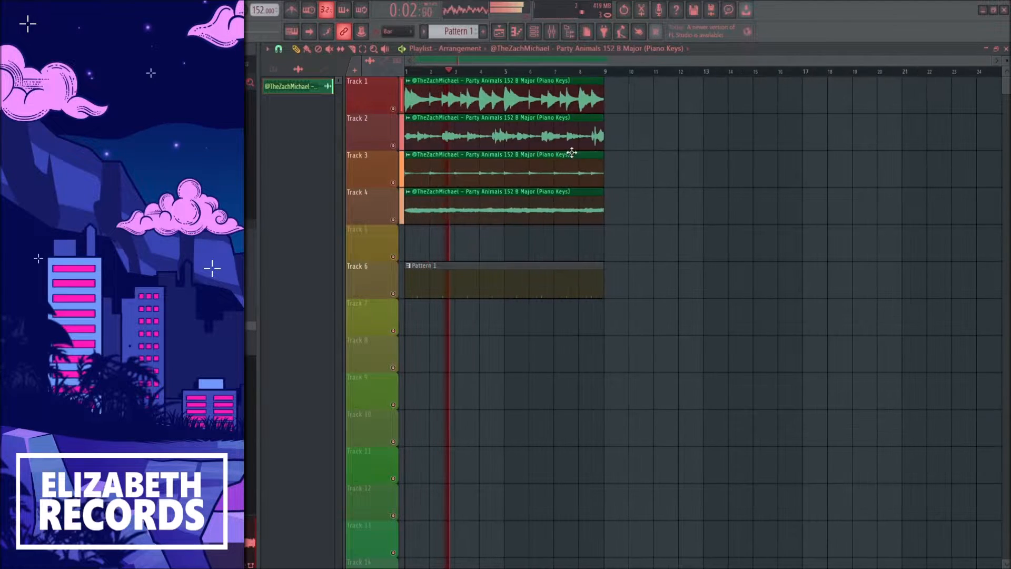
Step: Route the piano clip to mixer track 2, lower its fader slightly and restart playback
double_click(571, 154)
scroll(574, 193, down, 1)
key(F9)
click(597, 139)
key(space)
key(space)
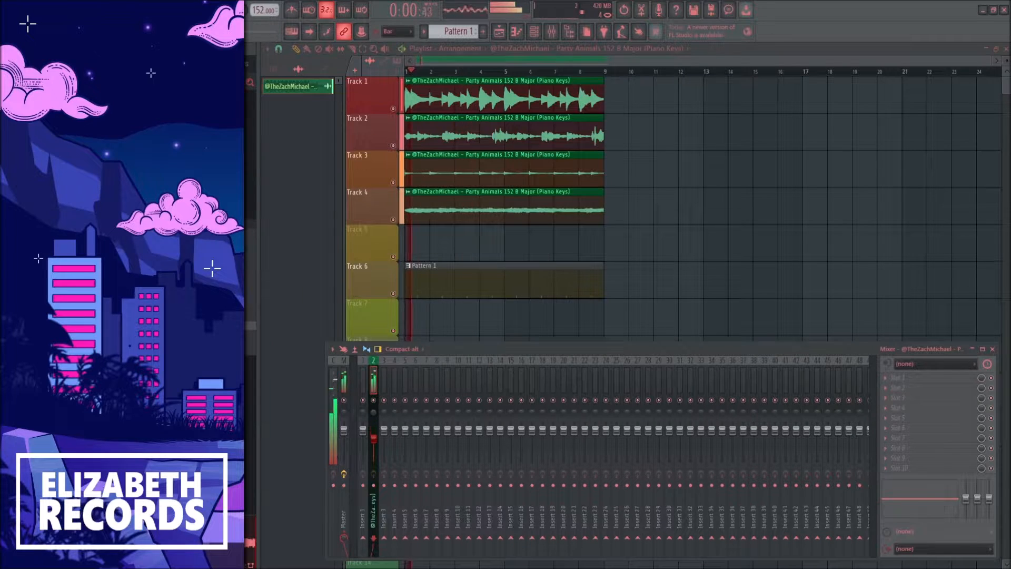
Step: Close the master's Fruity soft clipper and show all channels in the channel rack
key(F9)
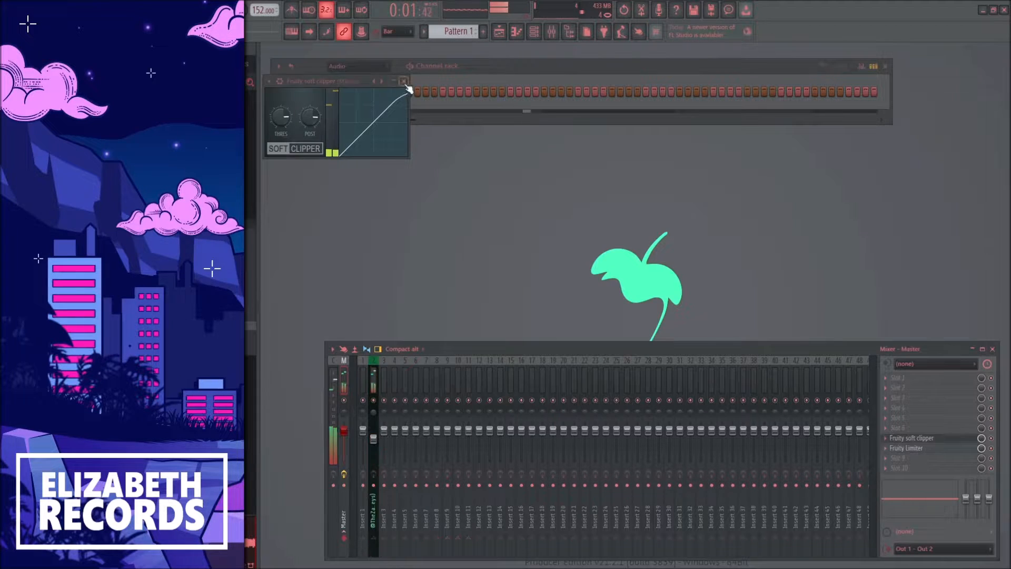
click(408, 82)
click(359, 66)
click(359, 78)
Step: Stamp a B major scale from B5 in the SCALE channel's piano roll and stretch its notes to about 7.5 bars
click(360, 88)
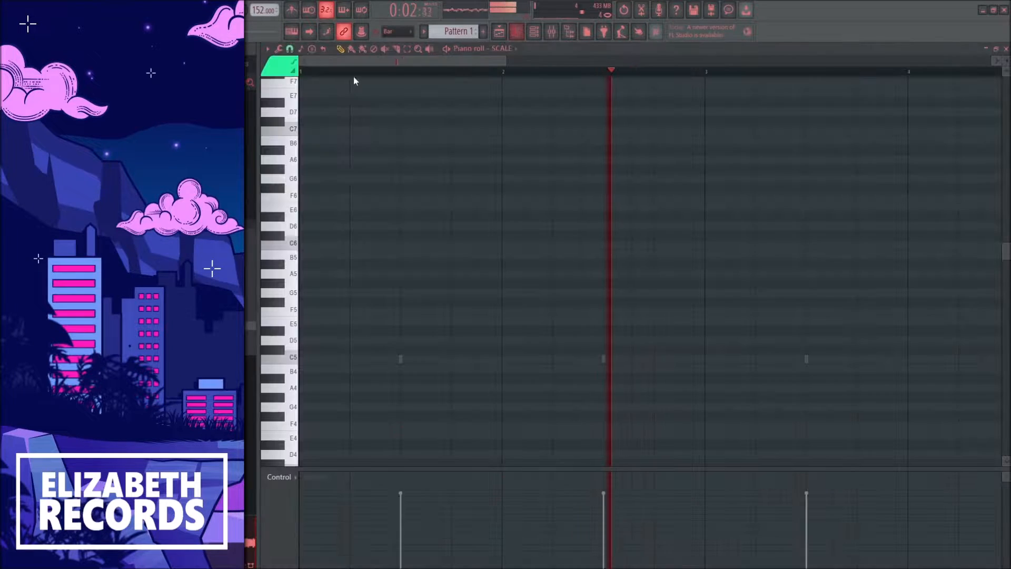
click(311, 253)
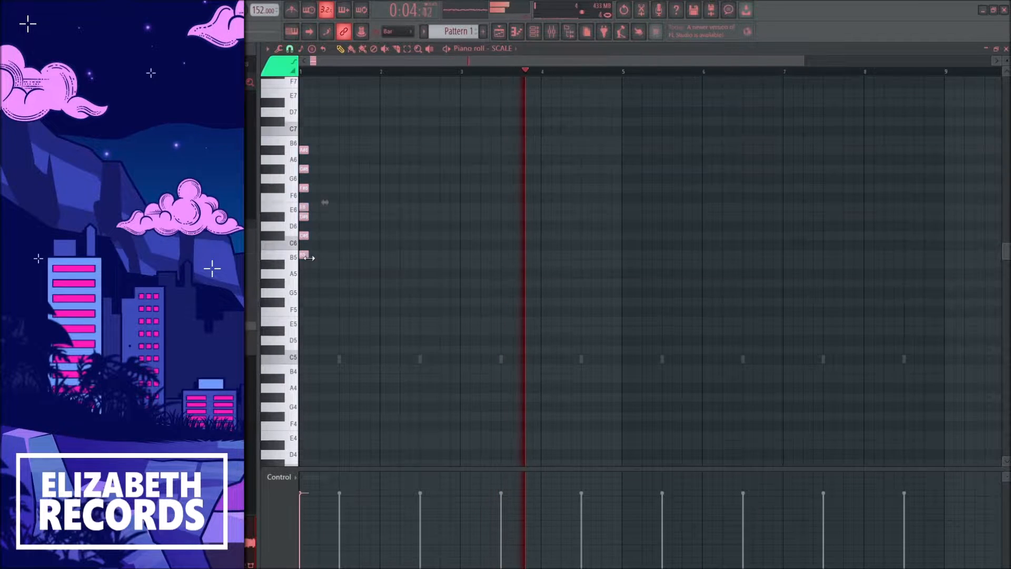
drag(310, 256, 907, 288)
ctrl+click(893, 299)
Step: Check the piano clip's channel settings and transpose the SCALE notes down two semitones so they start on A5
key(F7)
click(371, 121)
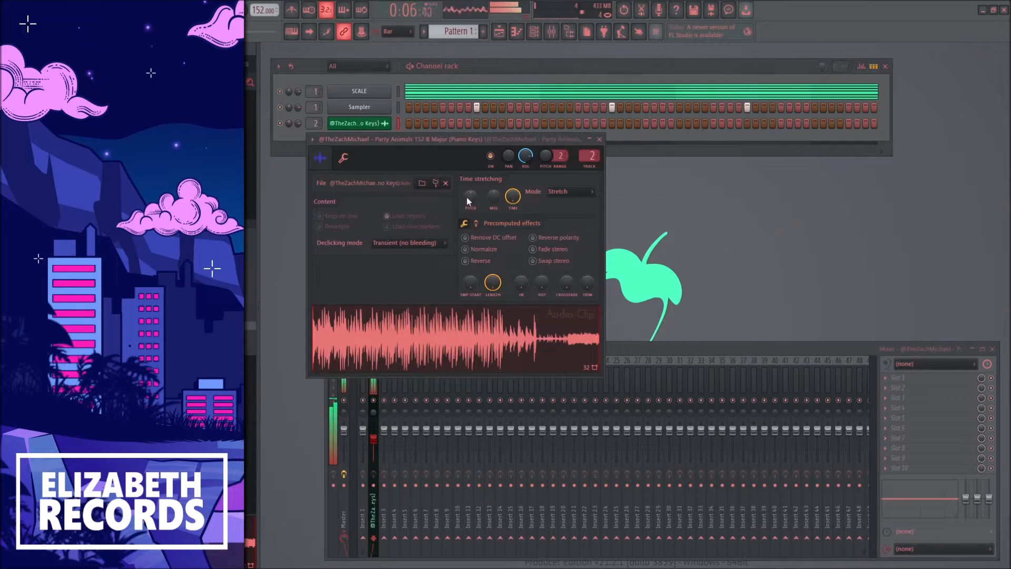
key(Escape)
click(407, 88)
key(shift+Down)
key(shift+Down)
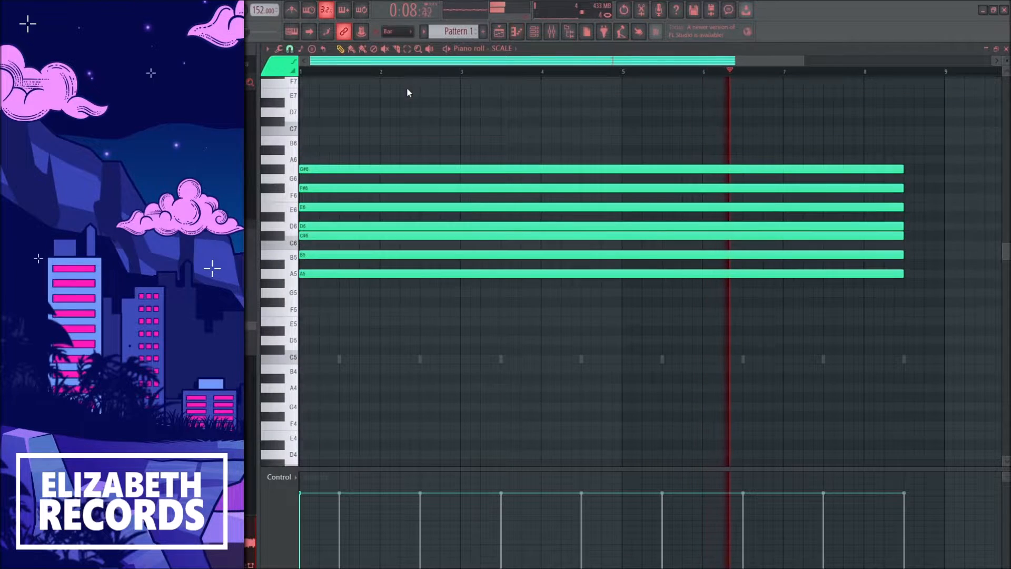
key(Escape)
click(385, 126)
key(Escape)
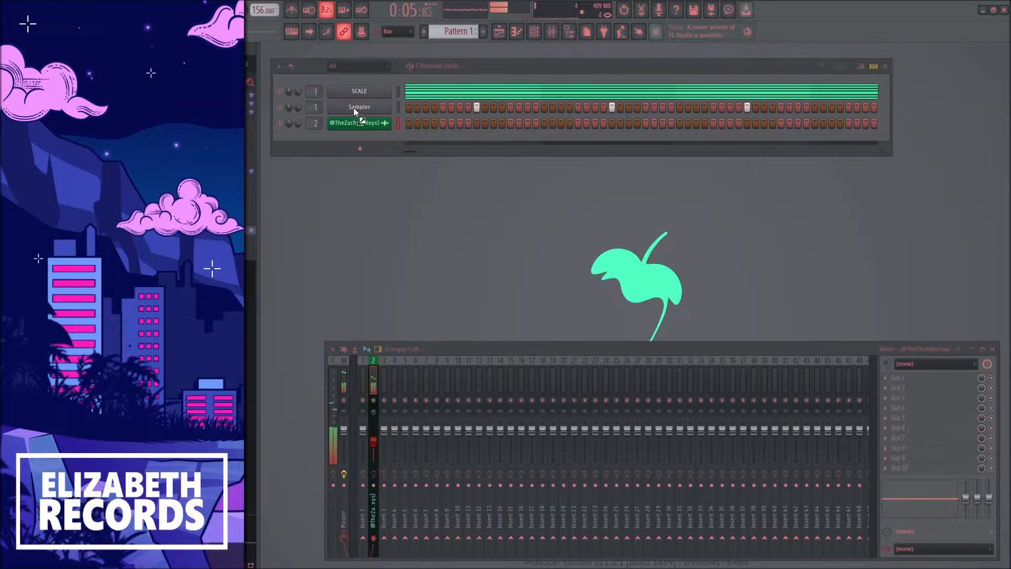
Step: Load BWB WAVE 5 SNARE (30) into the Sampler channel and add BWB WAVE 5 SNARE (27) as a new channel on mixer track 3
drag(352, 107, 356, 108)
drag(321, 149, 327, 148)
click(349, 139)
click(411, 295)
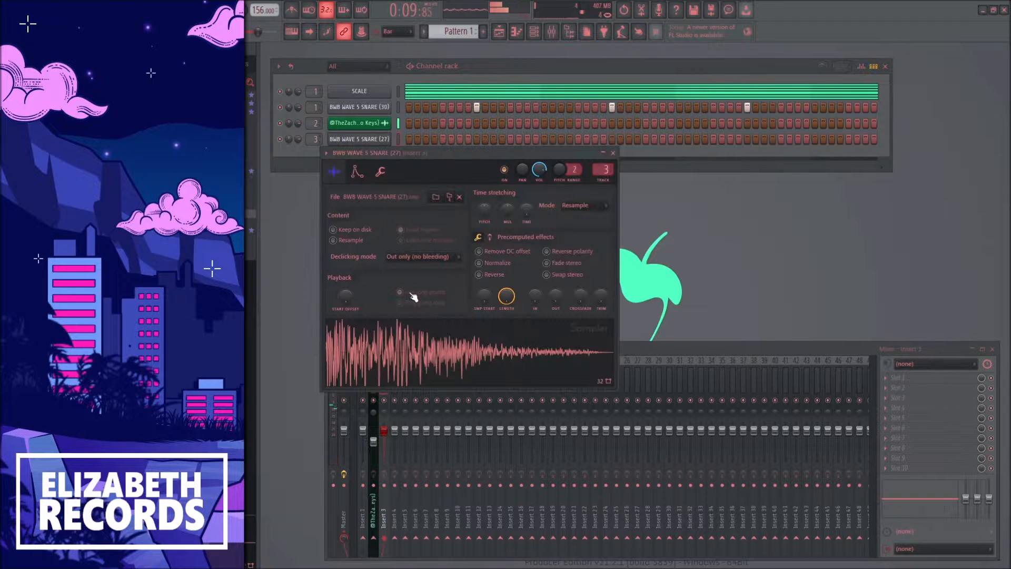
key(Escape)
Step: Add two D5 notes around bar 2 and two B4 notes in the second half of bar 4 for BWB WAVE 5 SNARE (27)
click(408, 138)
key(F7)
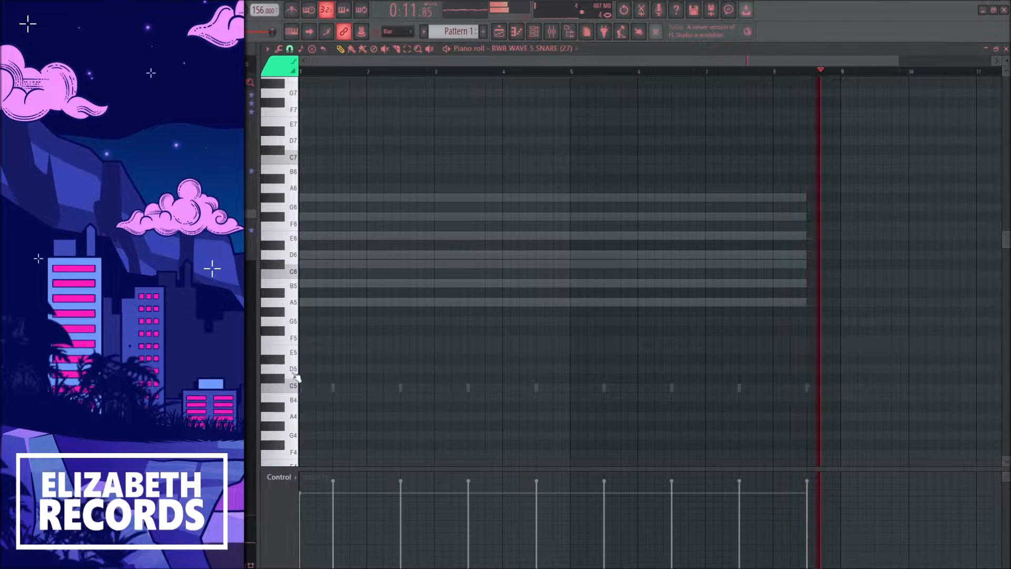
click(361, 368)
click(379, 368)
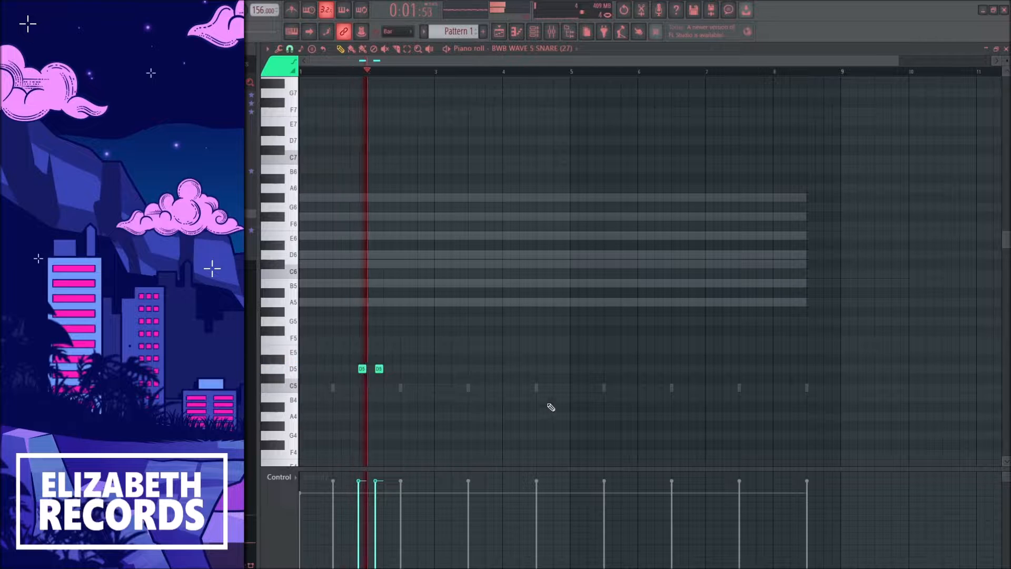
click(549, 397)
click(572, 397)
Step: Adjust the second B4 snare note and duplicate the four-bar snare phrase into bars 5 to 8
drag(573, 398, 531, 316)
click(569, 180)
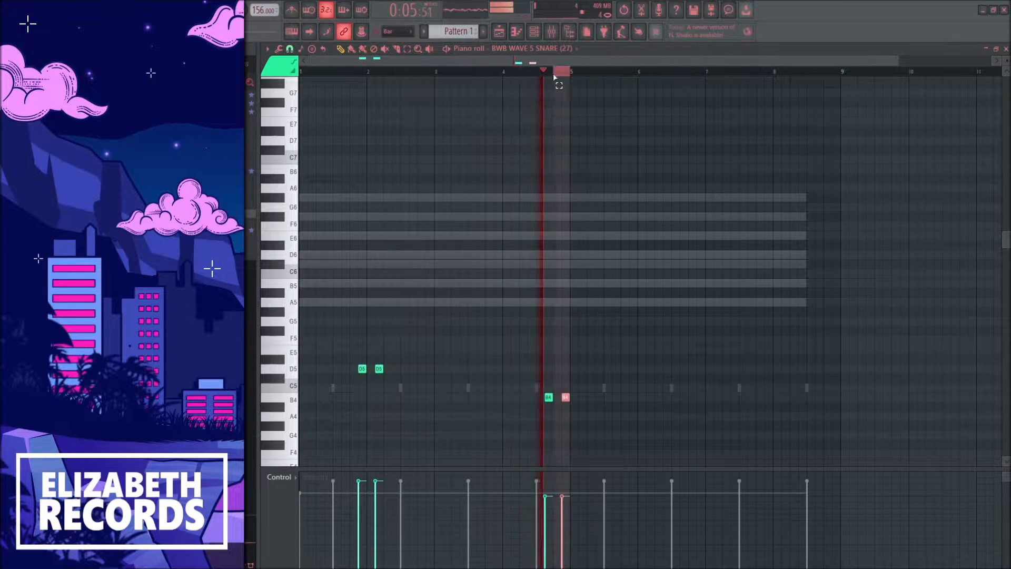
key(ctrl+b)
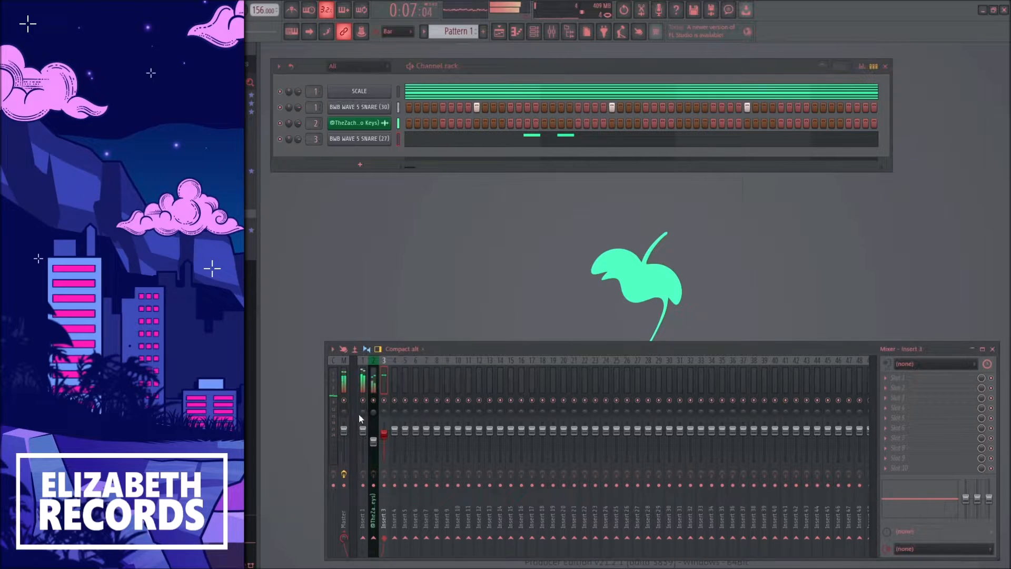
Step: Add BWB THE WAVE HAT (13) on mixer track 4 with hits on every second step, and adjust its precomputed effects
scroll(232, 213, up, 5)
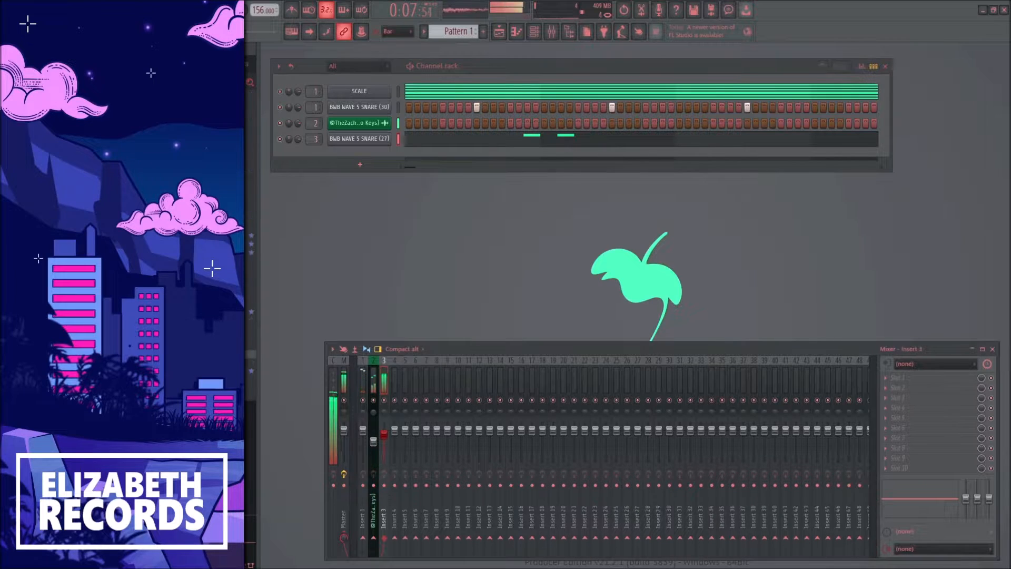
click(231, 199)
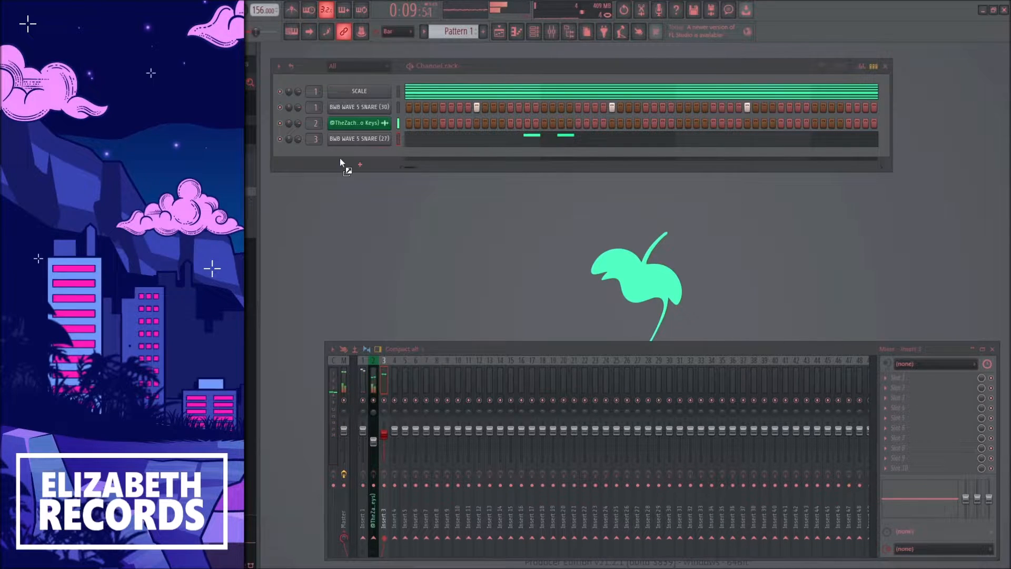
drag(315, 151, 317, 153)
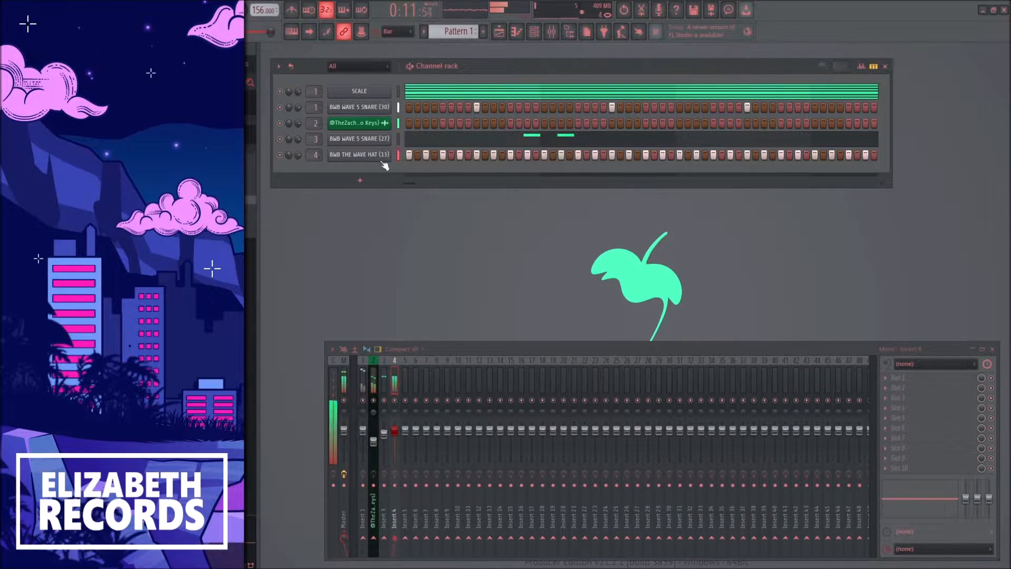
click(369, 155)
drag(569, 311, 569, 295)
key(Escape)
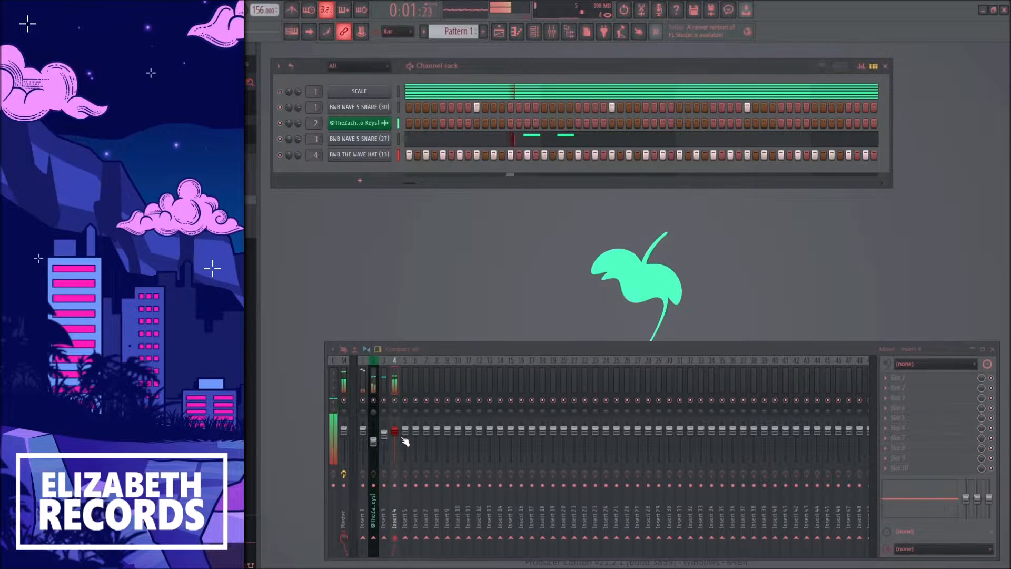
Step: In the hat's piano roll, add a roll of six G4 notes across the last beat of bar 2
right_click(362, 155)
click(371, 162)
key(space)
scroll(307, 301, up, 3)
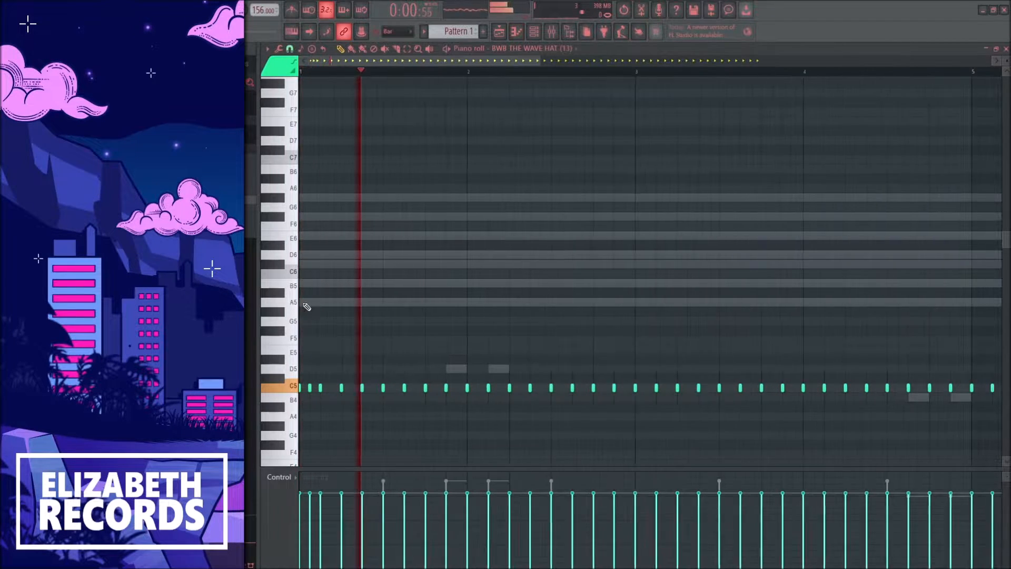
click(609, 435)
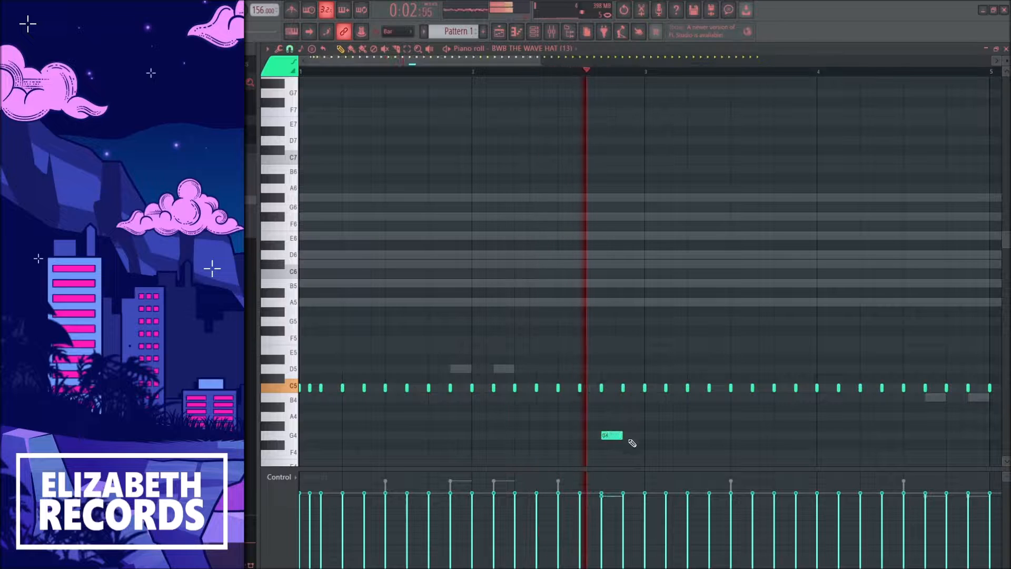
click(639, 435)
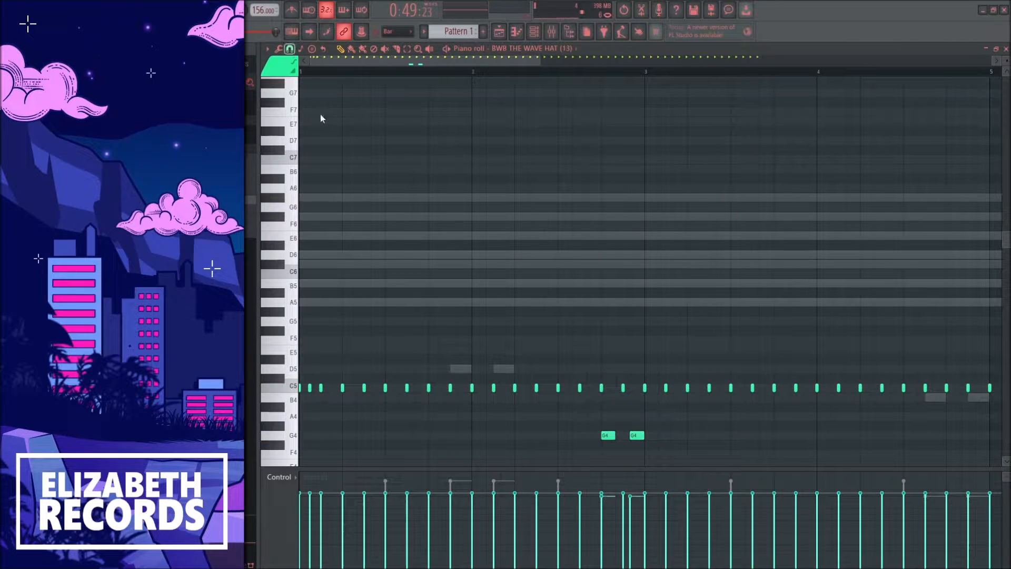
scroll(634, 436, up, 2)
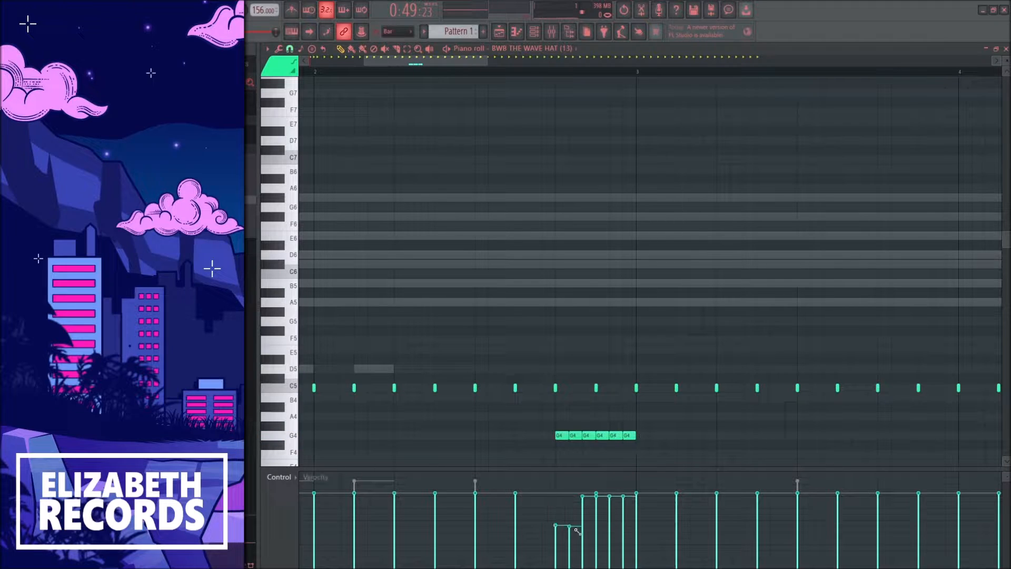
Step: Ramp the G4 roll's velocities downward and replace the C5 hat notes above it
drag(576, 529, 639, 538)
drag(615, 402, 545, 372)
key(Delete)
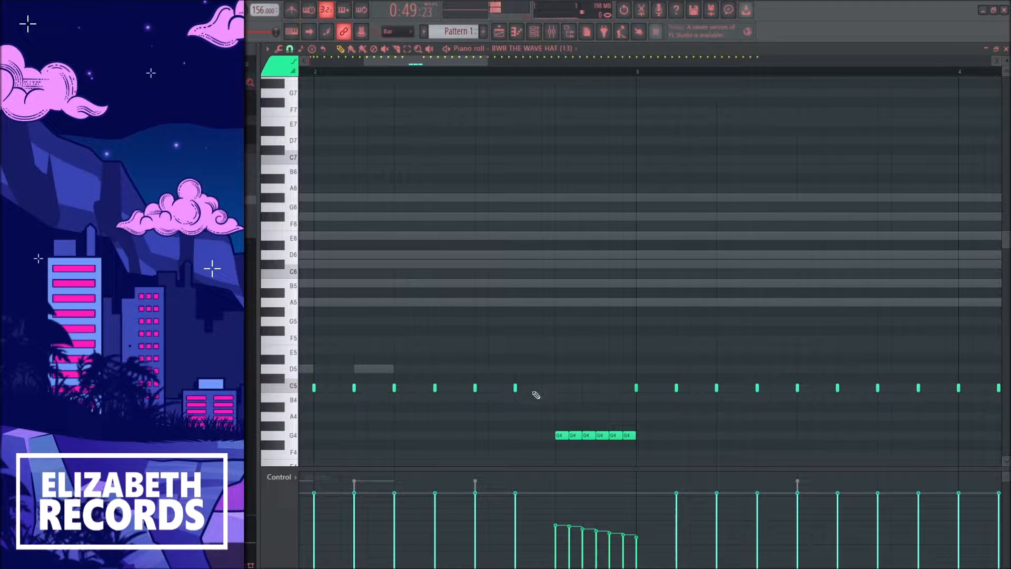
click(581, 388)
scroll(580, 388, down, 2)
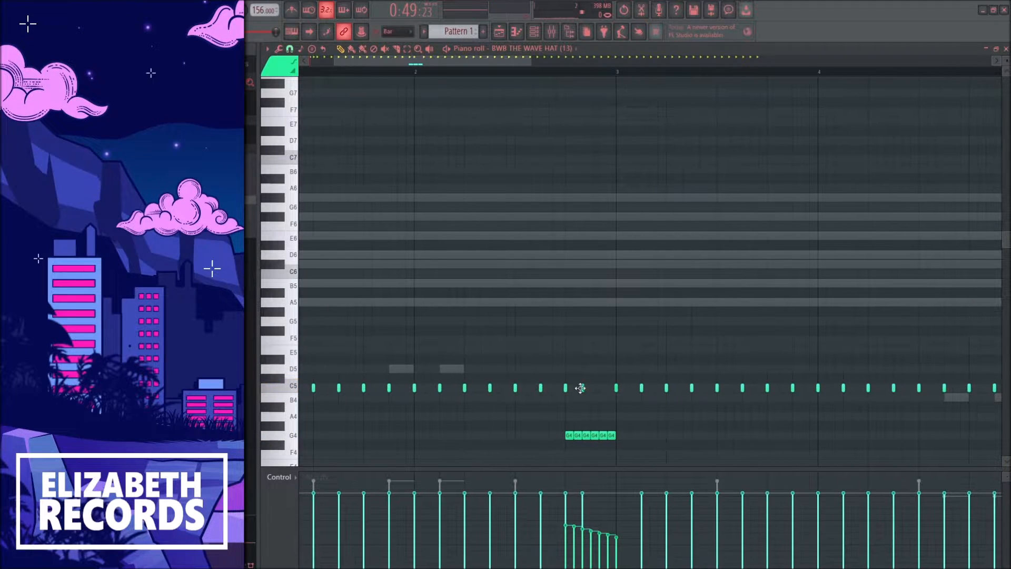
Step: Add a short C5 hat roll on beat 2 of bar 3 and a short A4 roll on beat 2 of bar 1
scroll(582, 352, down, 3)
key(space)
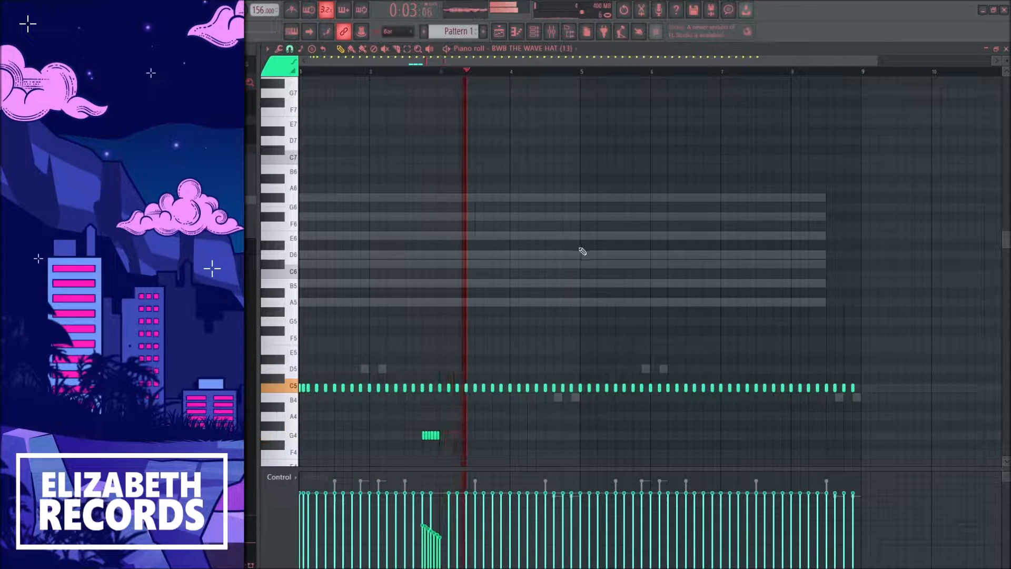
scroll(576, 268, down, 3)
click(461, 330)
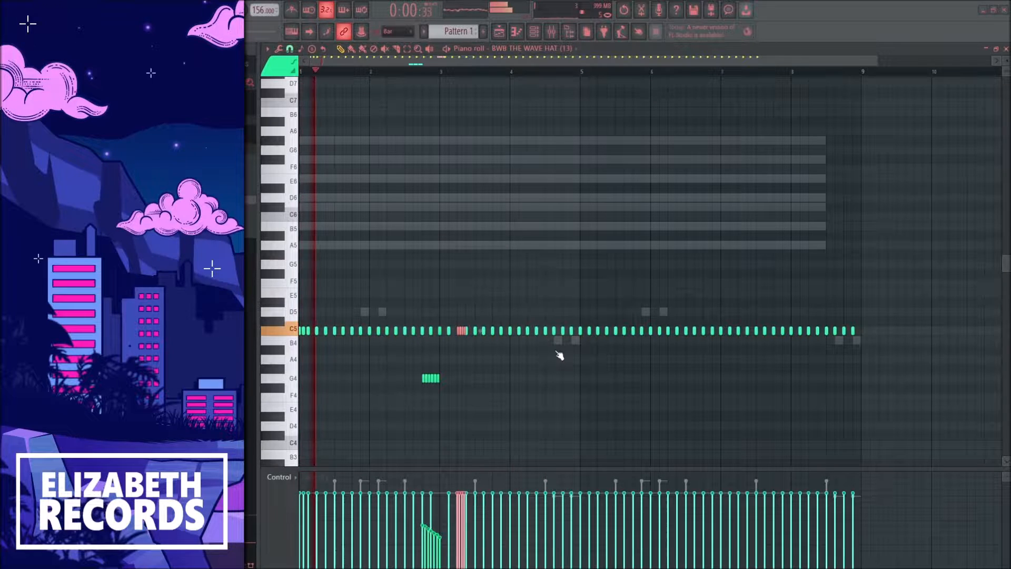
click(356, 359)
key(space)
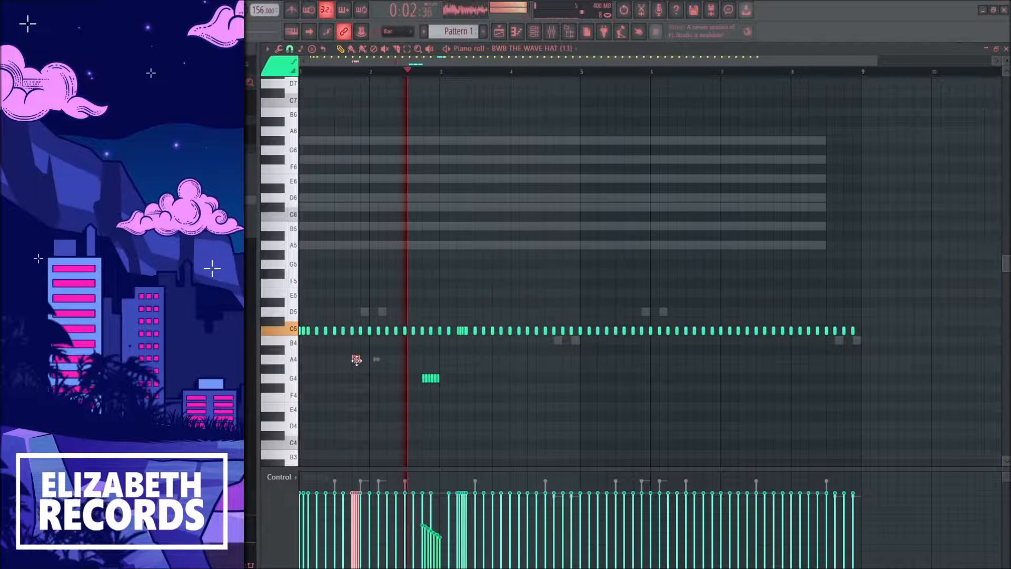
drag(356, 359, 321, 359)
Step: Replace the hat notes in bars 5 to 8 with a duplicate of the first four bars
drag(941, 364, 581, 293)
key(Delete)
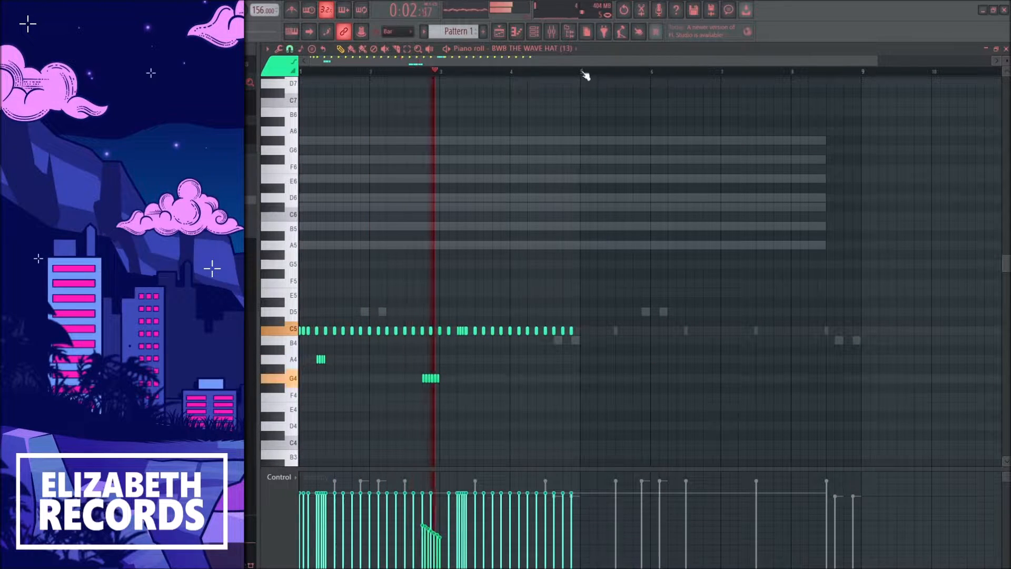
key(ctrl+b)
Step: Remove the C5 hat note overlapping the G4 roll in bar 2 and clear the hat notes from bar 5 onward
drag(757, 375, 379, 384)
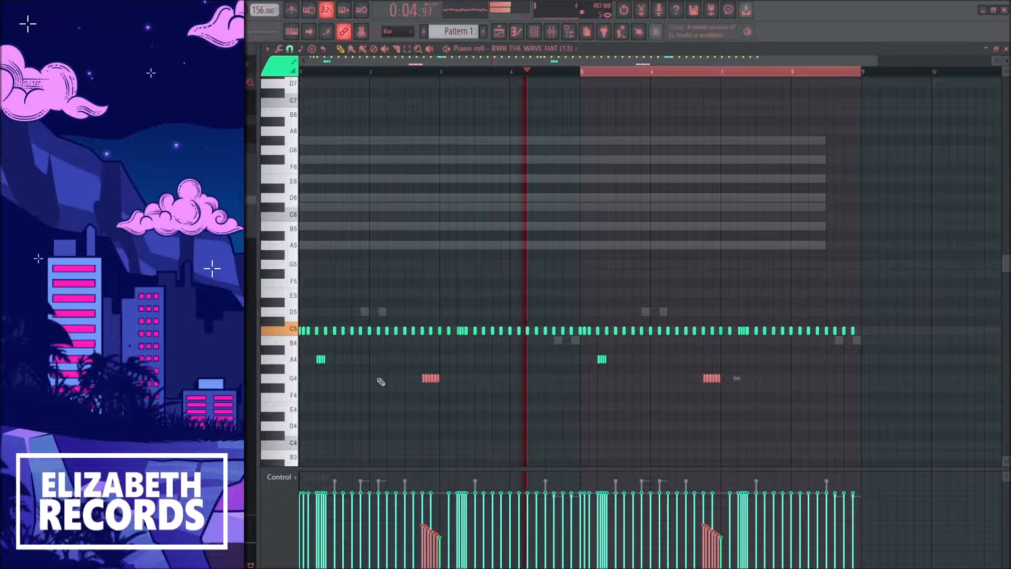
ctrl+click(618, 406)
scroll(440, 360, up, 2)
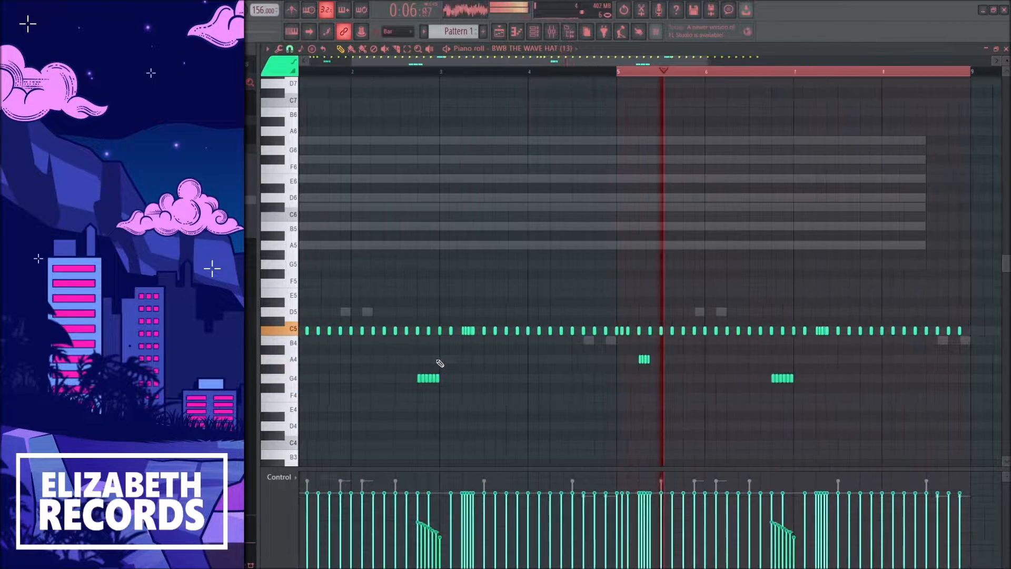
right_click(427, 331)
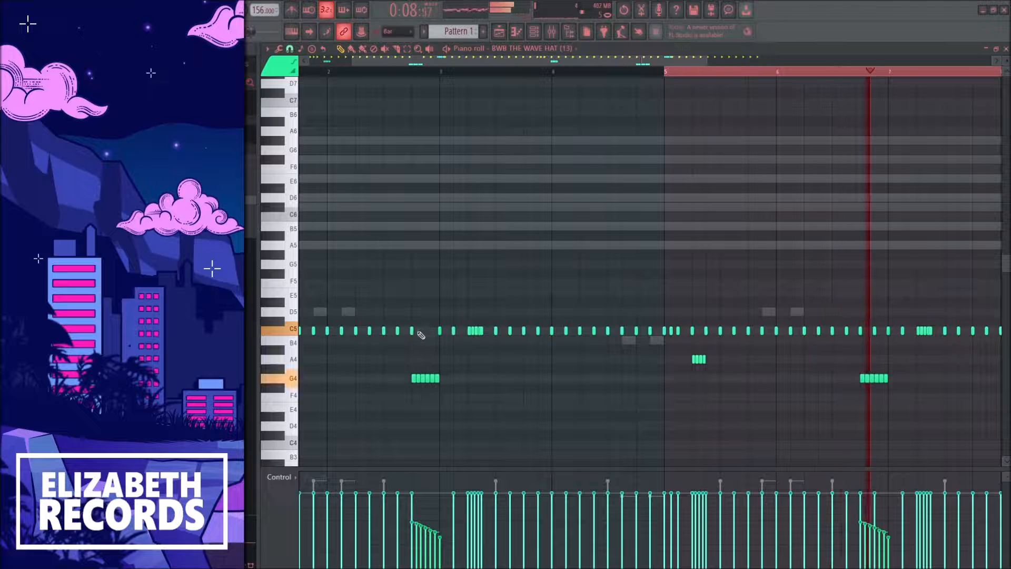
scroll(418, 332, down, 2)
drag(892, 400, 537, 289)
key(Delete)
scroll(413, 426, up, 2)
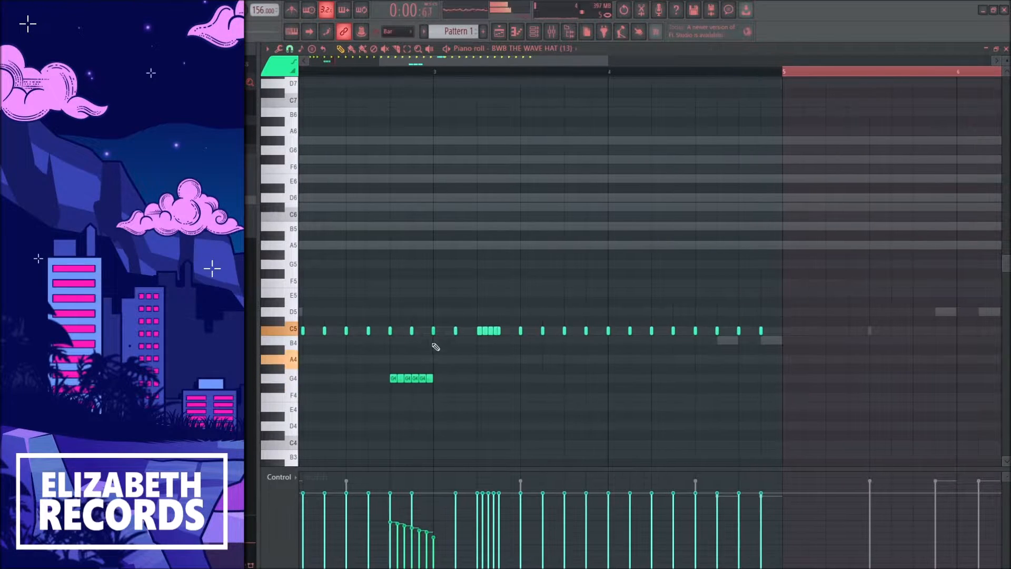
Step: Duplicate the first four bars of the hi-hat pattern into bars 5 to 8 and close the piano roll
scroll(437, 332, down, 2)
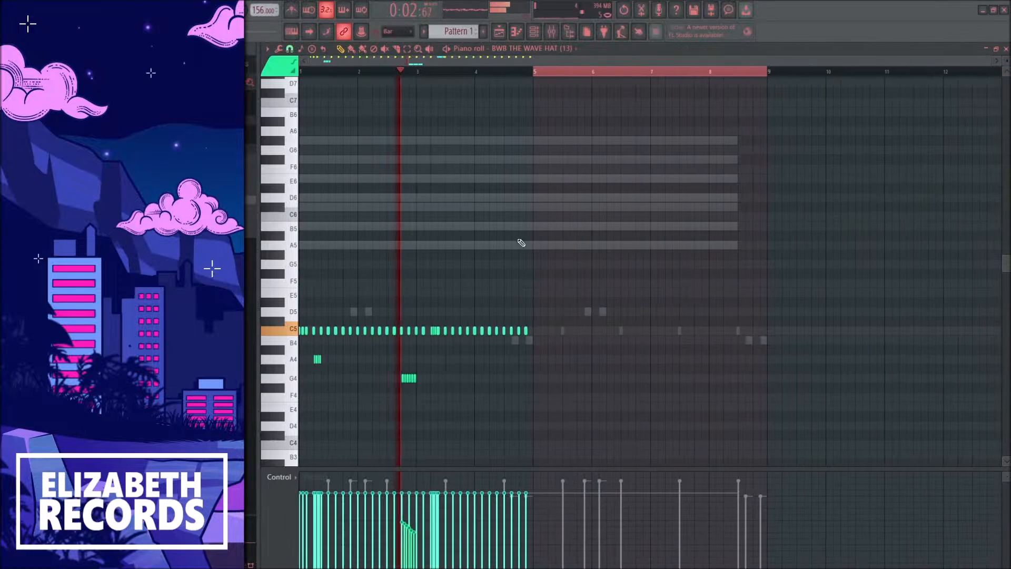
click(536, 72)
drag(536, 72, 300, 72)
key(ctrl+b)
key(Escape)
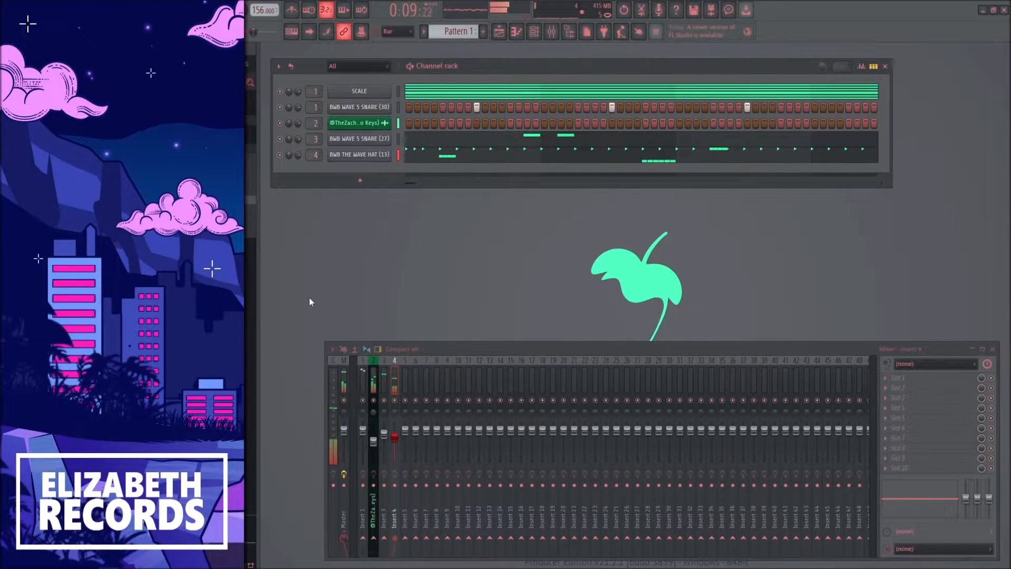
Step: Add the BWB THE WAVE KICK (16) sample on mixer track 5 with kicks on steps 1 and 13
drag(211, 210, 351, 178)
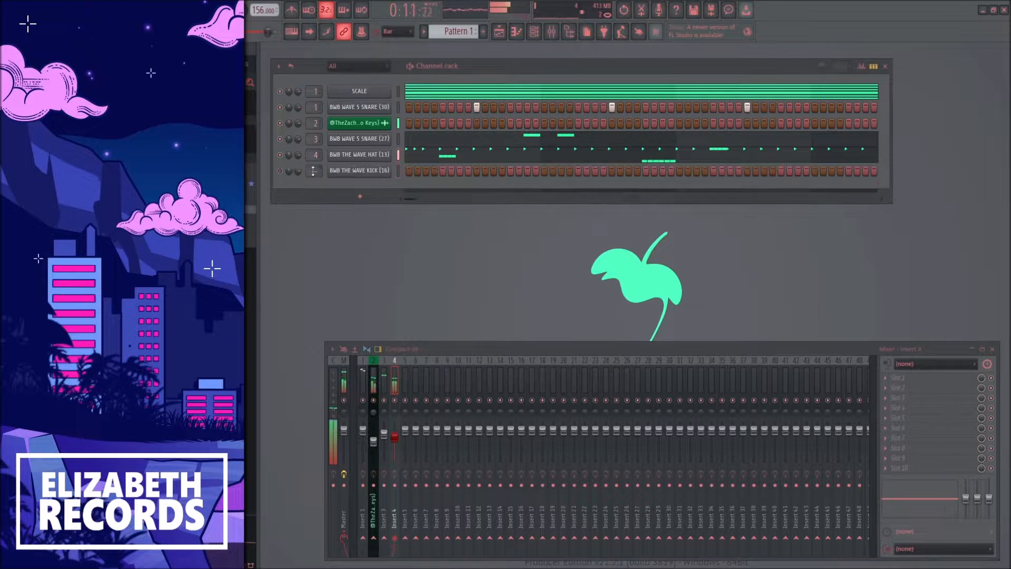
click(517, 264)
drag(512, 282, 512, 258)
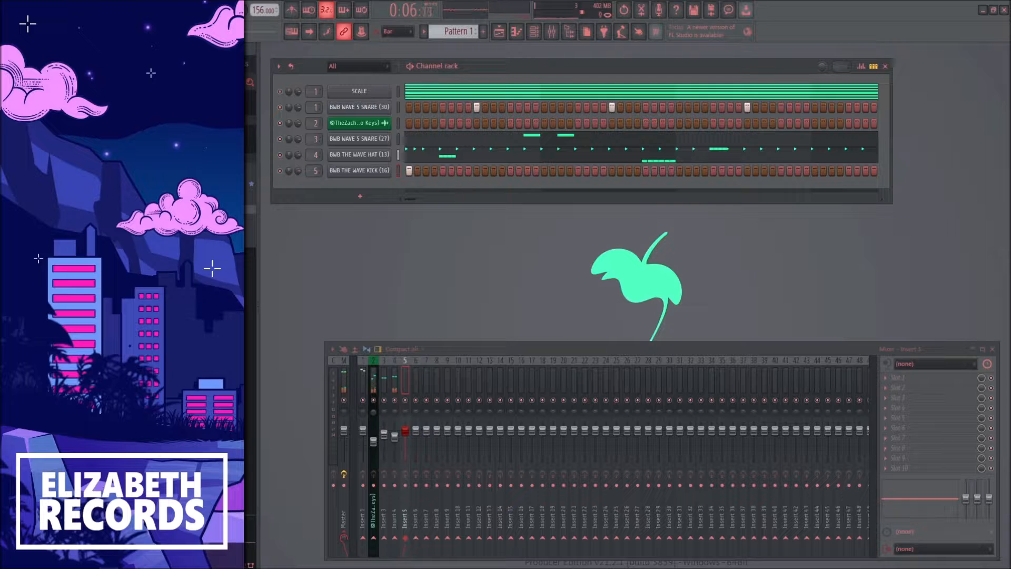
key(space)
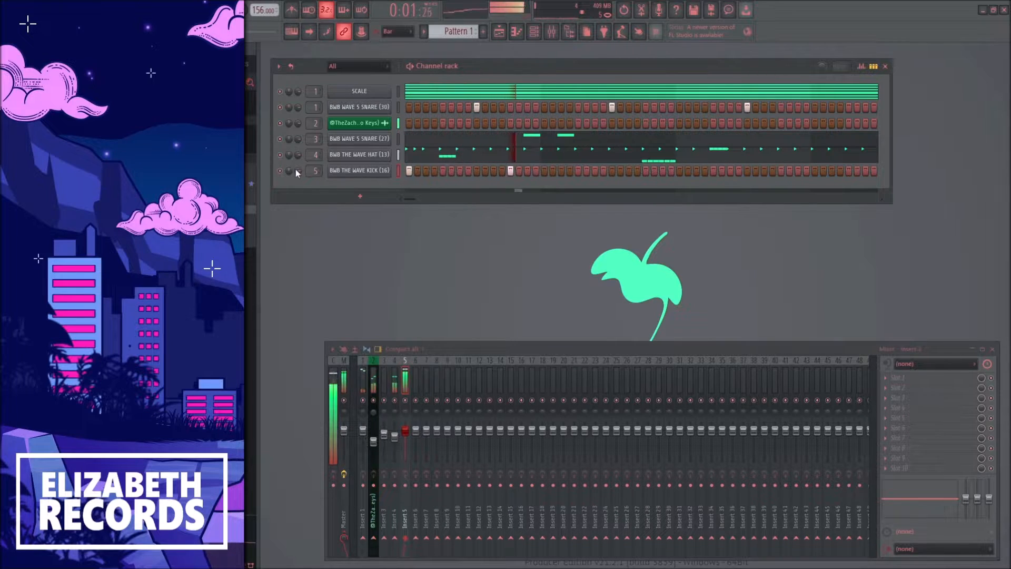
key(space)
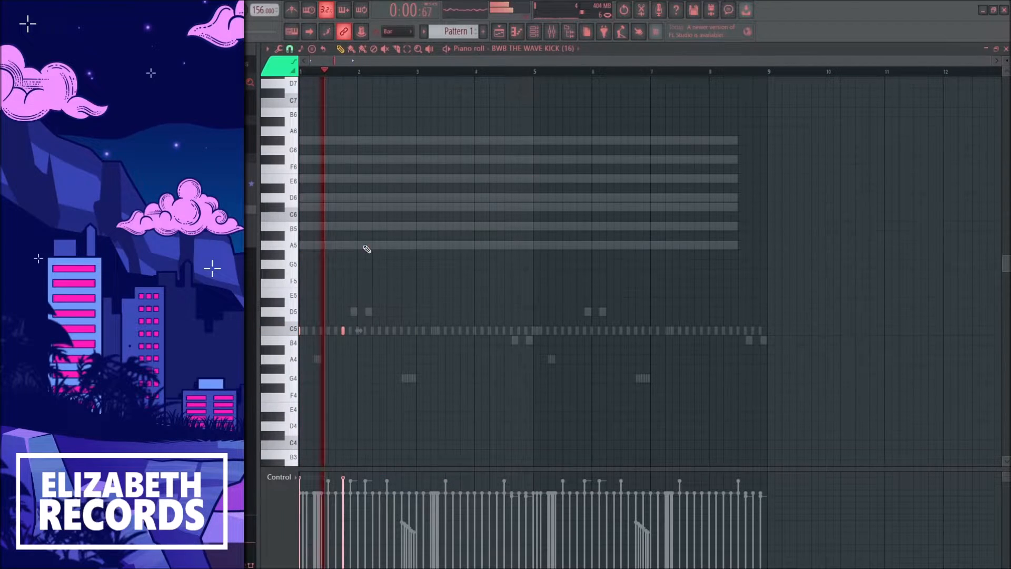
Step: Lower the kick notes to B4 and add B4 kicks on beats 2 and 3.5 of bar 3 and at the start of bar 4
key(shift+Down)
key(ctrl+d)
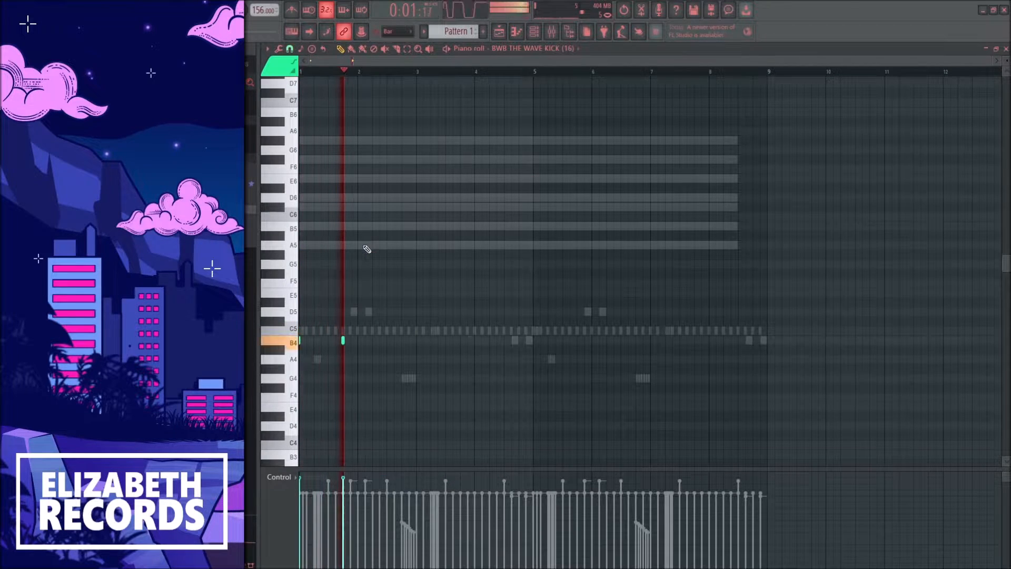
click(417, 340)
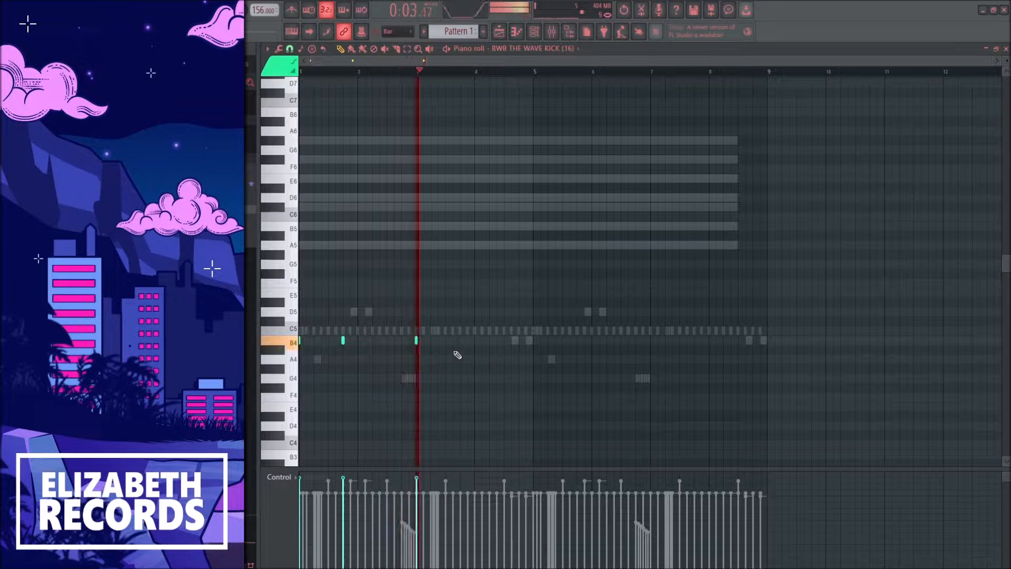
drag(416, 340, 431, 342)
click(455, 343)
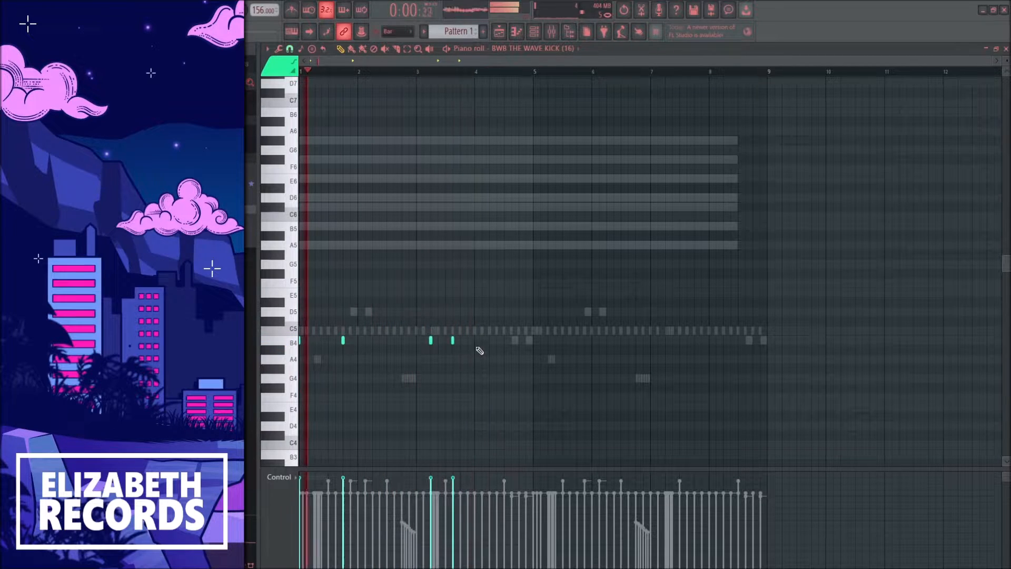
click(476, 343)
Step: Duplicate the four-bar kick pattern into bars 5 to 8 and close its piano roll
drag(535, 72, 303, 73)
key(ctrl+b)
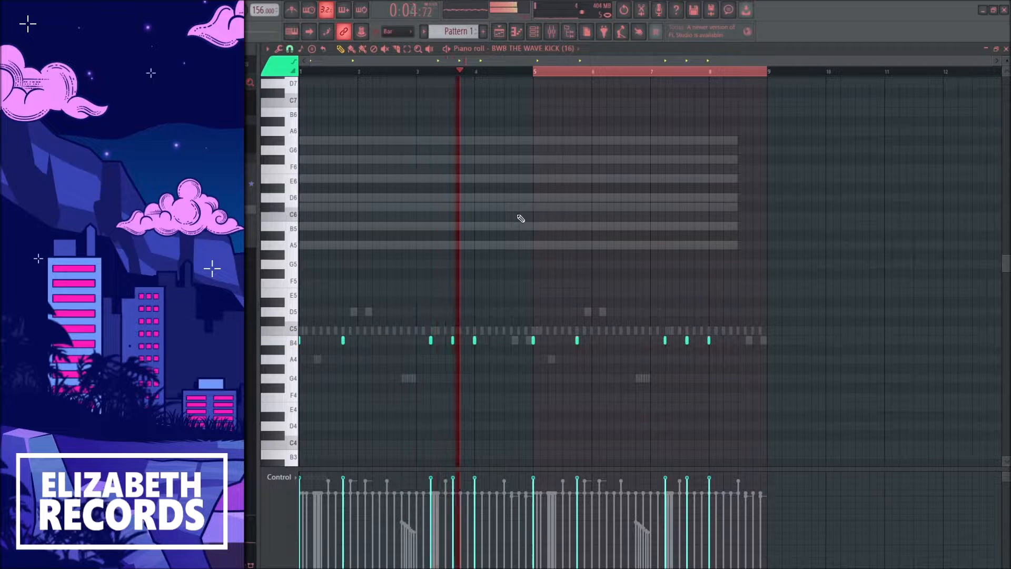
key(F7)
Step: Replace the C5 hat roll in bar 3 with regular hits and refill bars 5 to 8 from the first four bars
click(410, 158)
scroll(440, 240, up, 4)
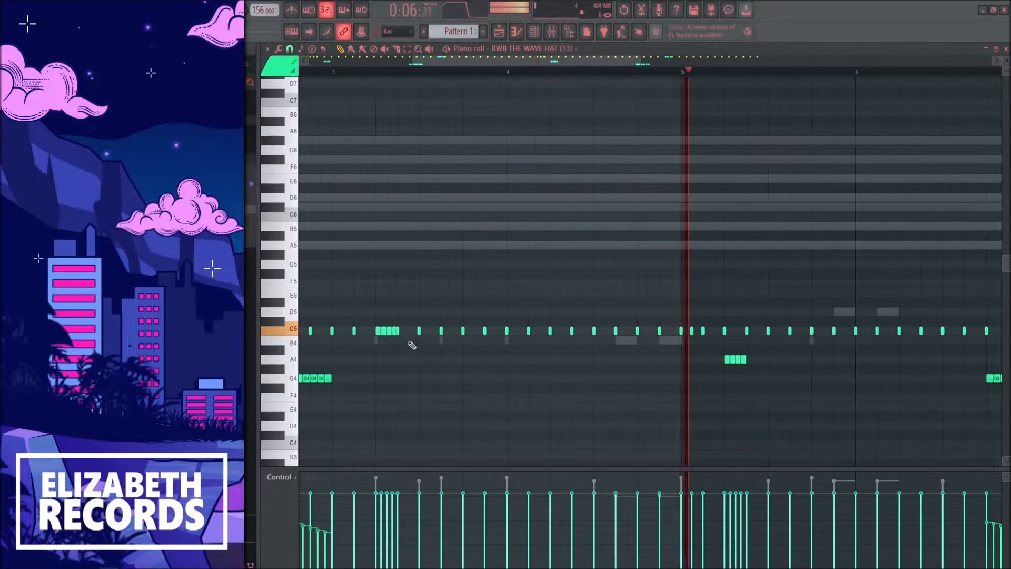
key(space)
scroll(417, 360, down, 4)
key(space)
drag(839, 437, 534, 271)
key(Delete)
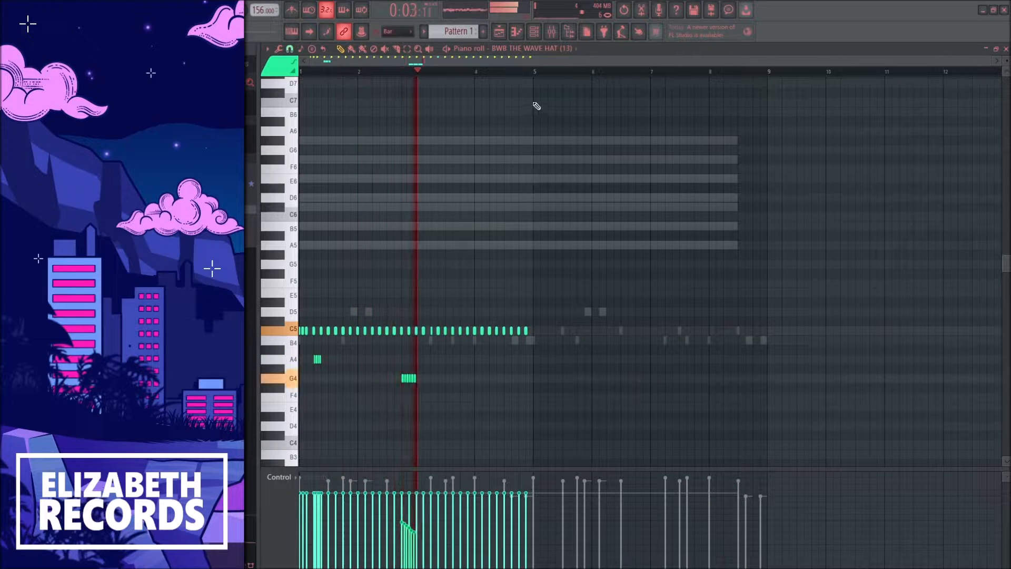
key(ctrl+z)
key(F7)
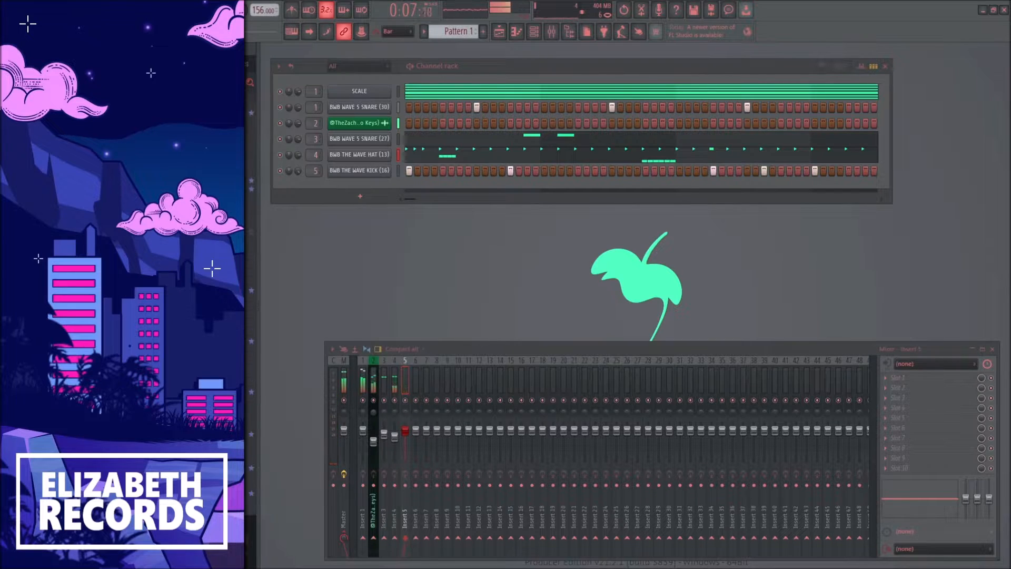
Step: Add the SPINZ 808 sample on mixer track 6 and copy the kick pattern onto it
drag(342, 233, 346, 195)
key(ctrl+l)
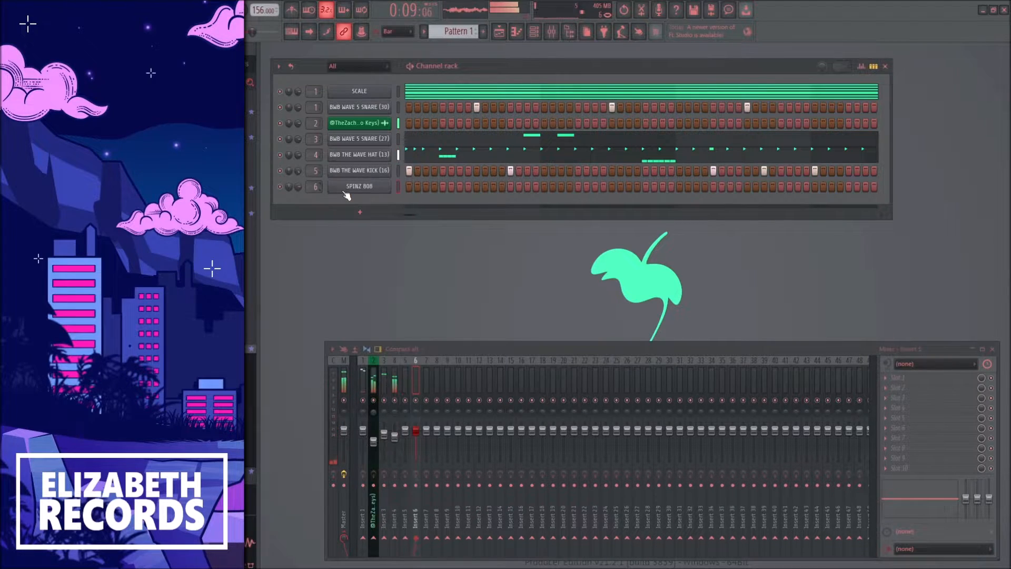
click(346, 189)
click(530, 279)
key(space)
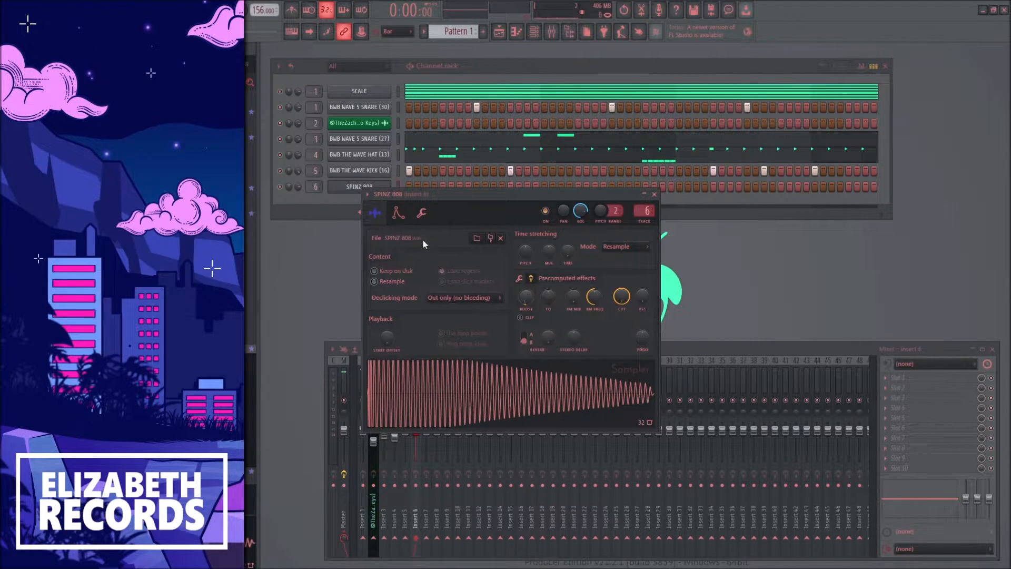
click(423, 214)
click(399, 173)
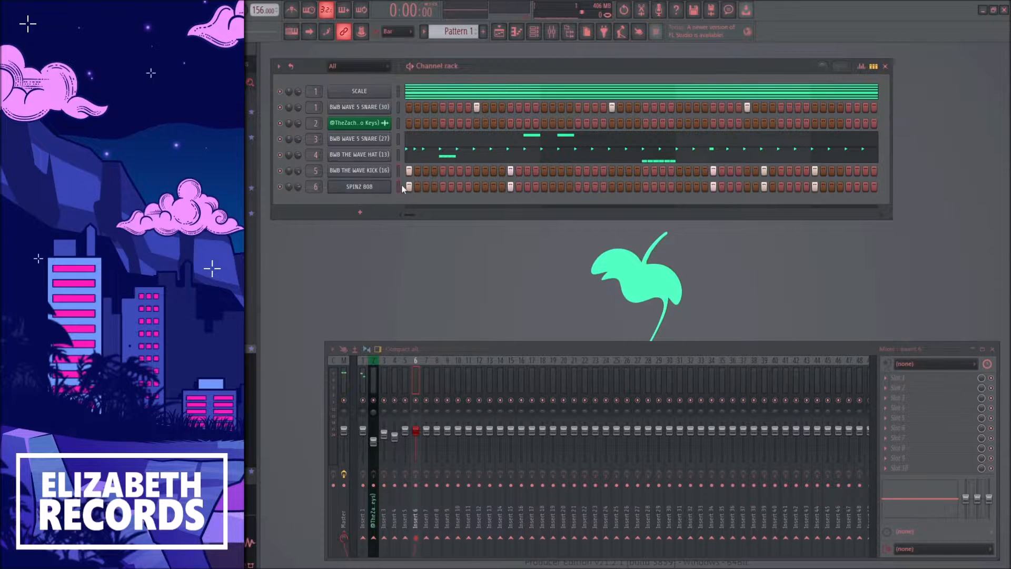
Step: Extend the 808 notes so each reaches the following one, and clear the notes in bars 5 to 8
key(F7)
key(ctrl+l)
right_click(536, 341)
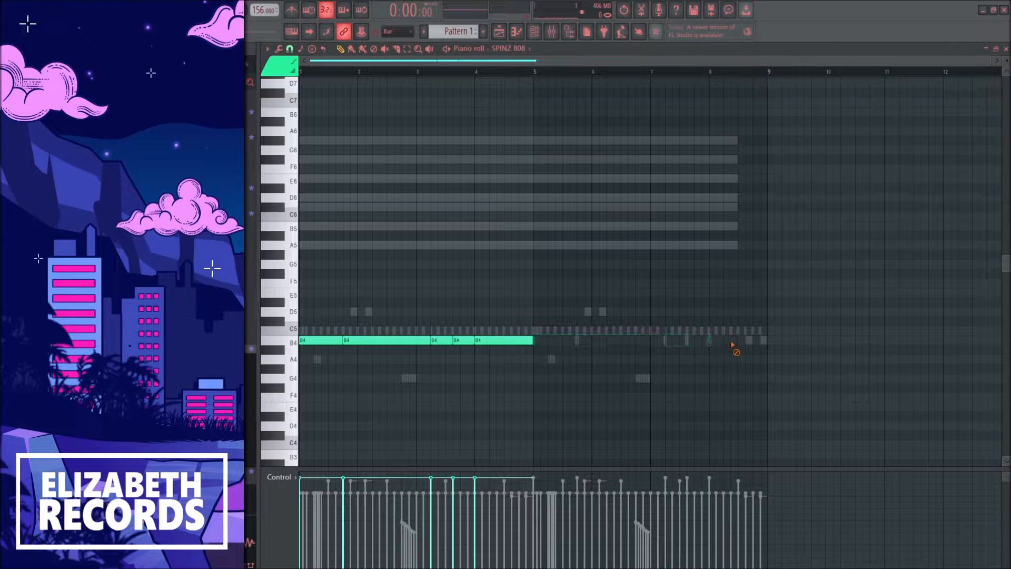
Step: Transpose the 808 notes in the first four bars up to A5
key(ctrl+Up)
key(Down)
key(Down)
key(Up)
key(Up)
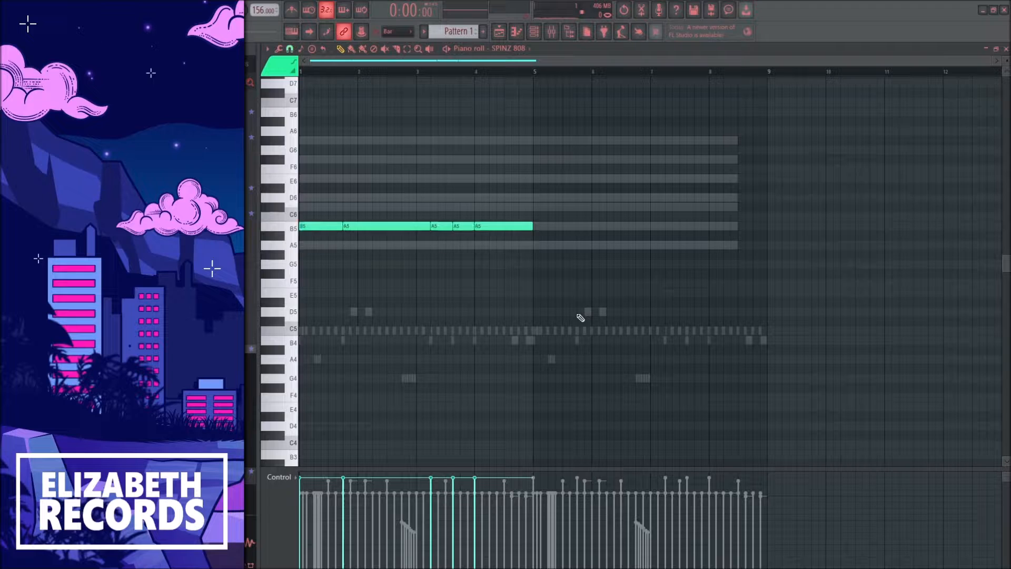
key(Down)
key(Down)
Step: Duplicate the 808 notes into bars 5 to 8 and raise the copies to C#6
key(ctrl+b)
key(Up)
key(Up)
key(Up)
key(Up)
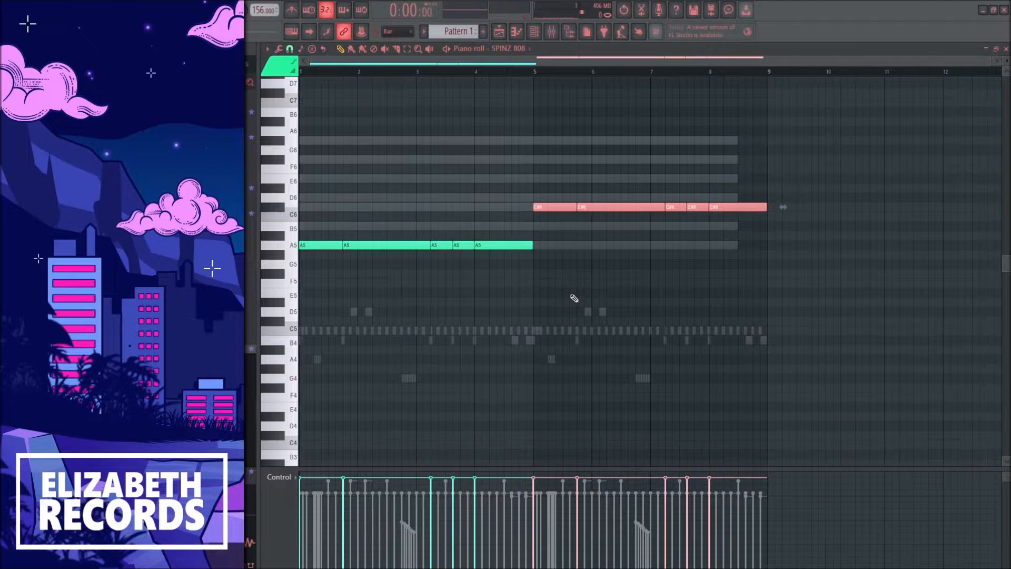
key(ctrl+d)
Step: Raise the last three 808 notes in bars 7 and 8 to E6
drag(658, 225, 753, 206)
key(Up)
key(Up)
key(Up)
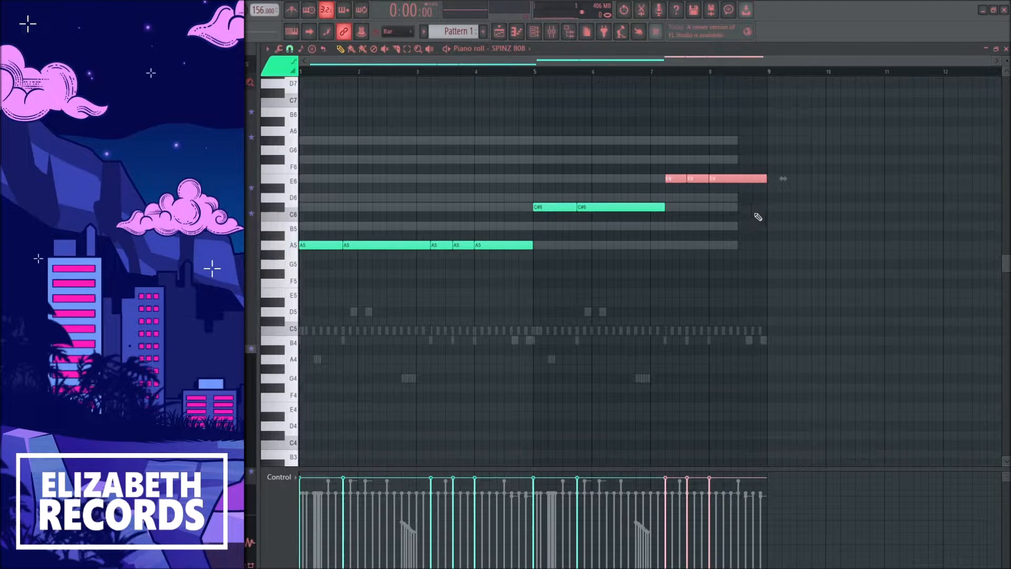
Step: Drop the 808 notes in bars 5 to 8 by one octave, play the pattern and close the piano roll
drag(794, 239, 554, 152)
key(ctrl+Down)
key(ctrl+d)
key(space)
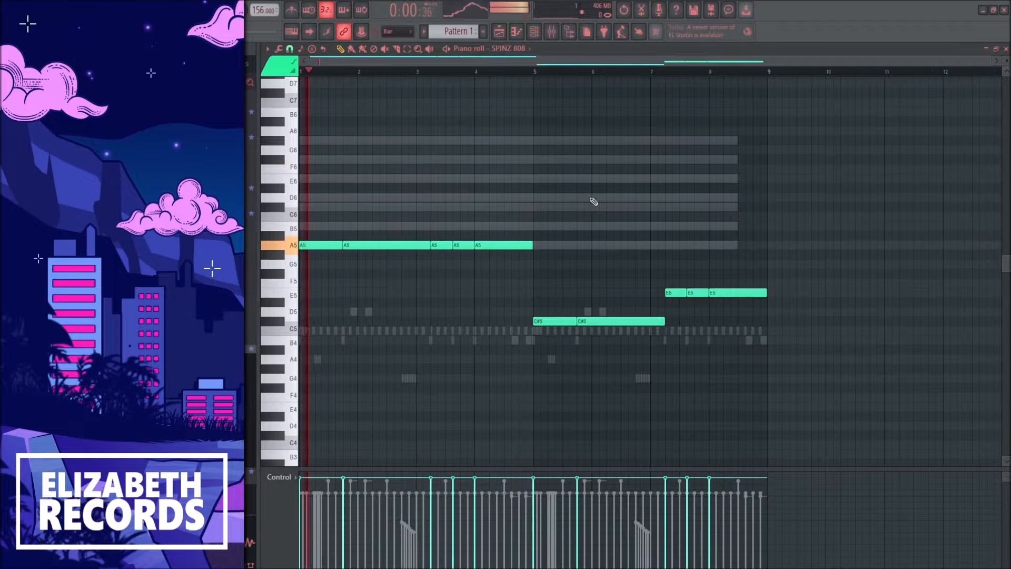
key(F7)
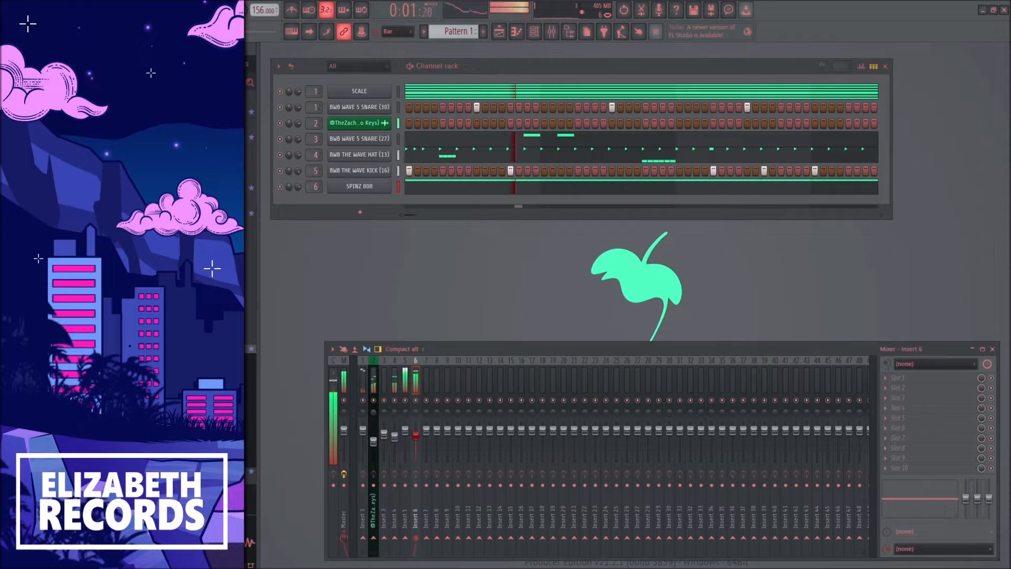
Step: Move the last three 808 notes of the first four bars down to E5
click(419, 186)
drag(519, 245, 446, 293)
ctrl+click(466, 269)
key(F7)
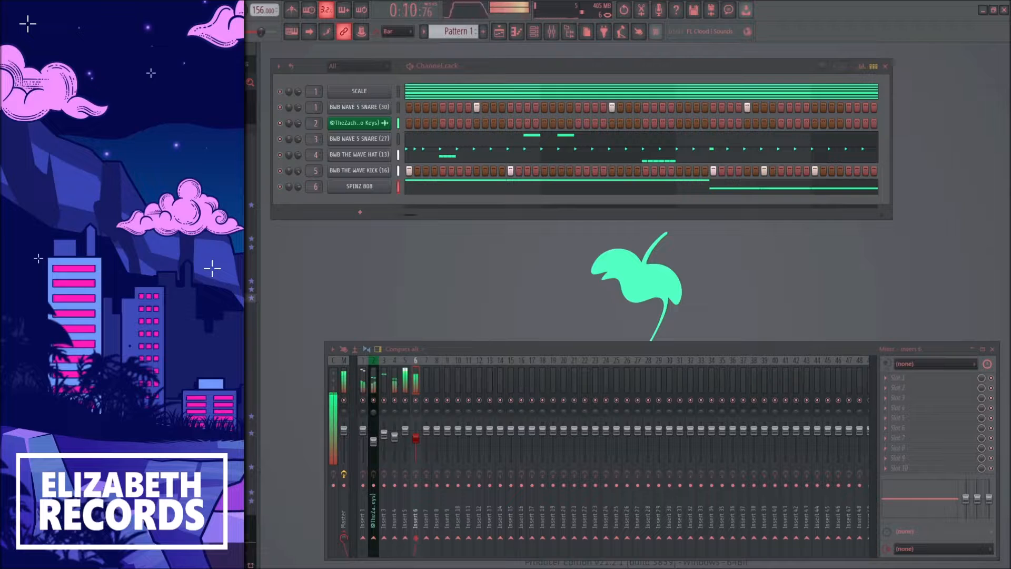
Step: Add the Looks OpenHat sample on mixer track 7 with a single hit on the first step
drag(226, 298, 314, 206)
click(345, 203)
key(Escape)
click(410, 202)
key(F7)
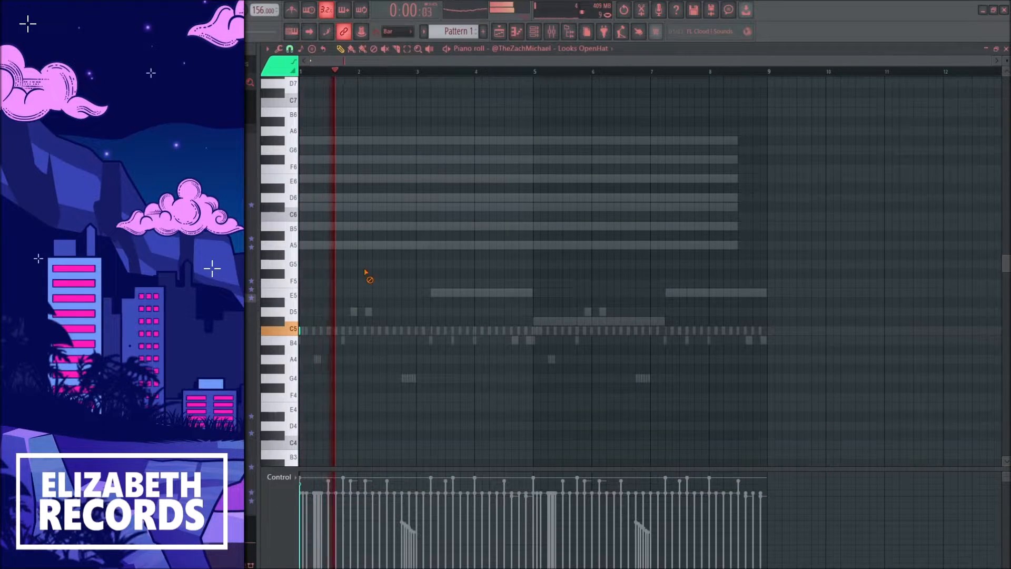
key(F7)
Step: Insert Transit on the piano keys' mixer track, load the Filter2 preset and try out its transition control
click(377, 369)
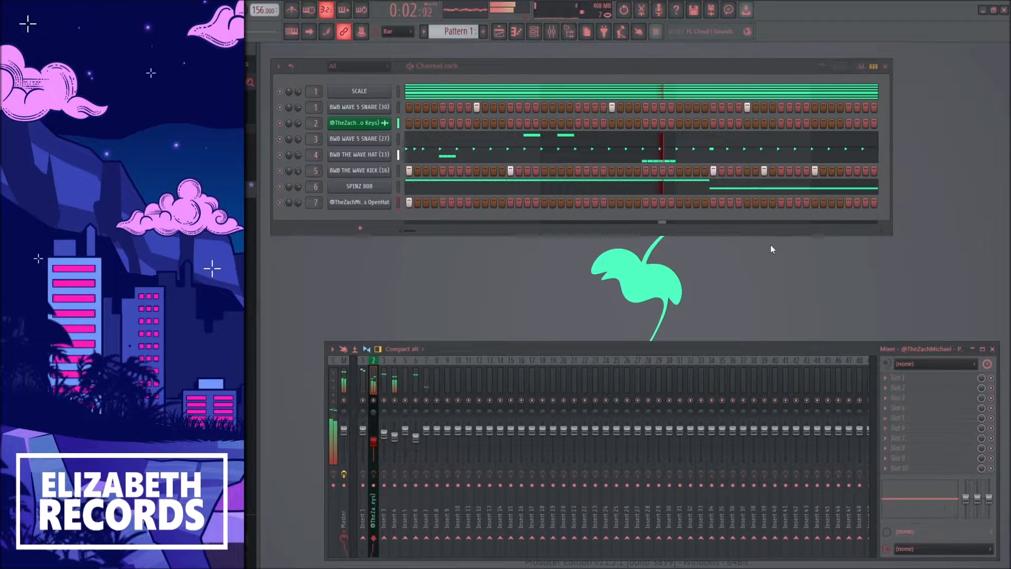
click(645, 145)
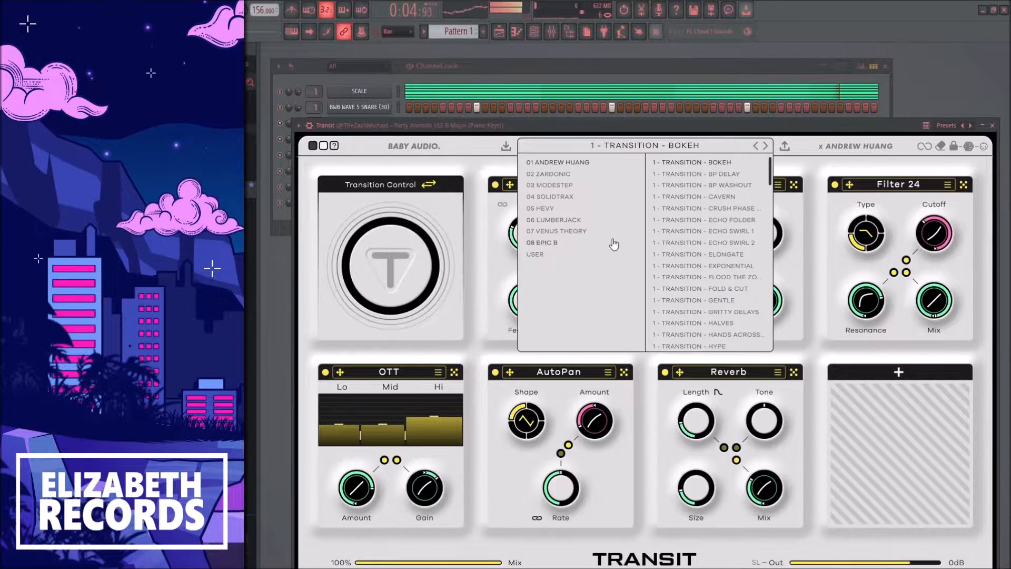
click(611, 242)
click(703, 226)
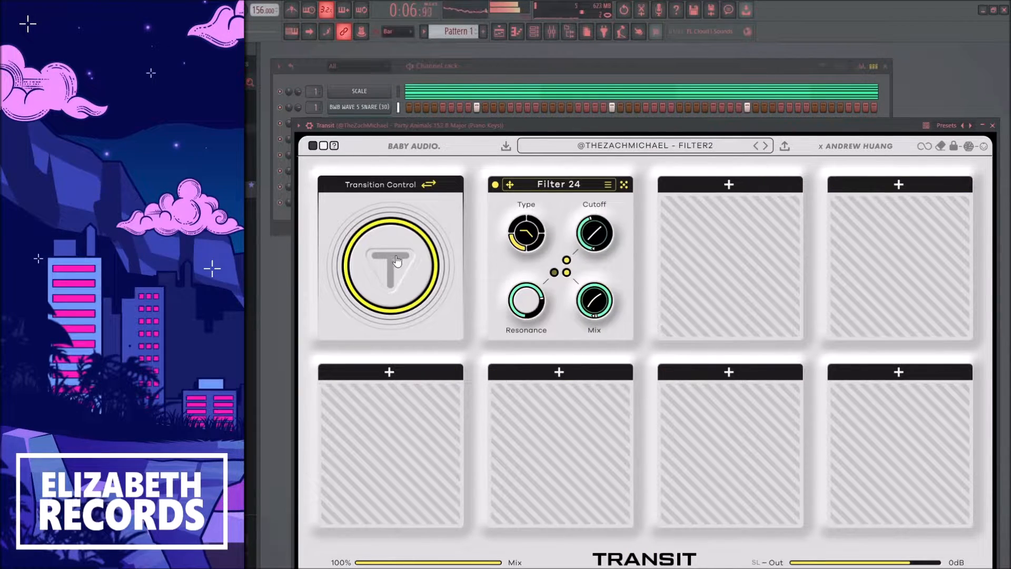
drag(397, 261, 398, 390)
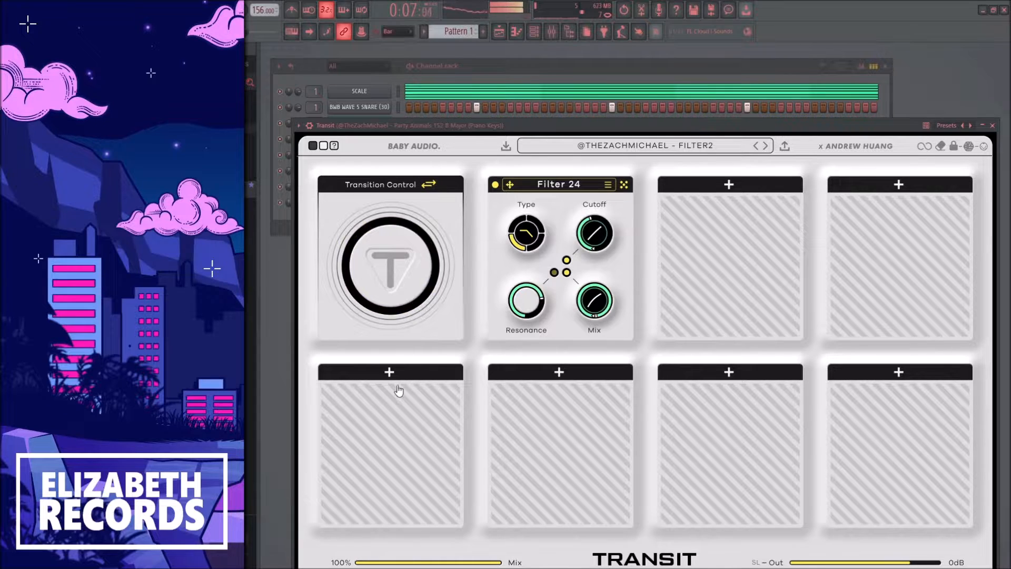
Step: Automate Transit's transition control in the playlist, holding it at full until bar 7 and curving down to zero at bar 9
key(space)
click(499, 32)
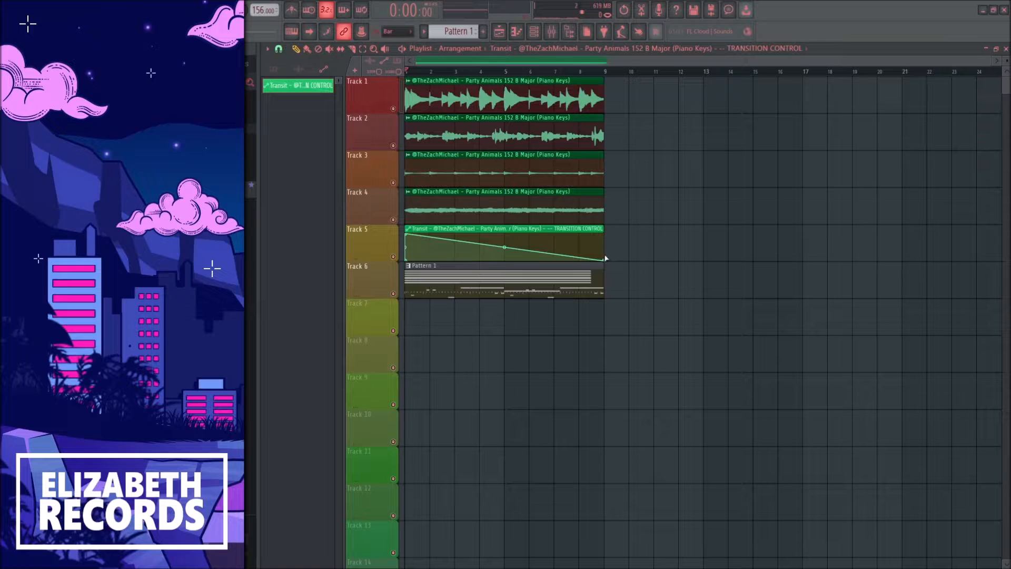
drag(604, 259, 603, 233)
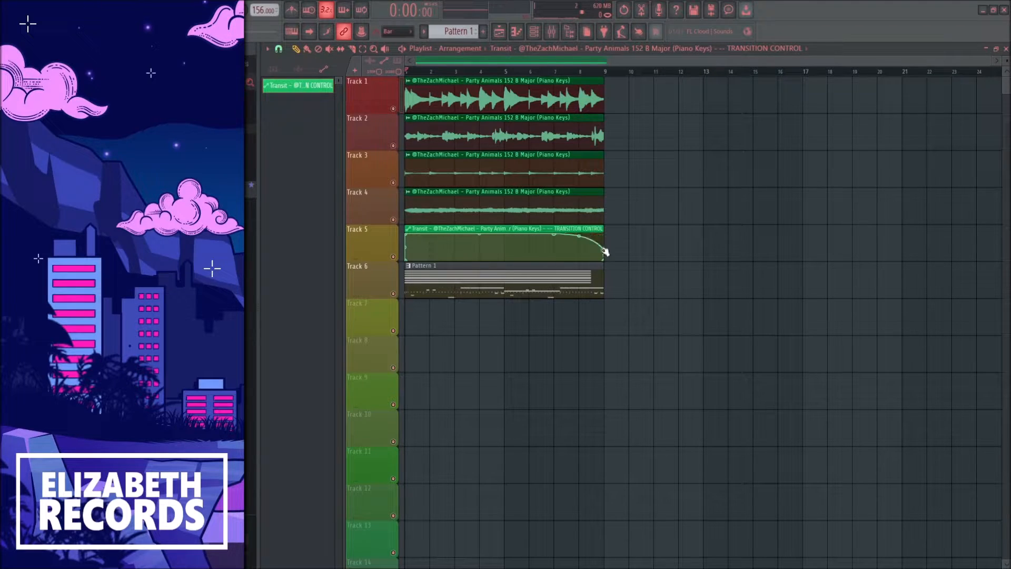
scroll(691, 219, down, 2)
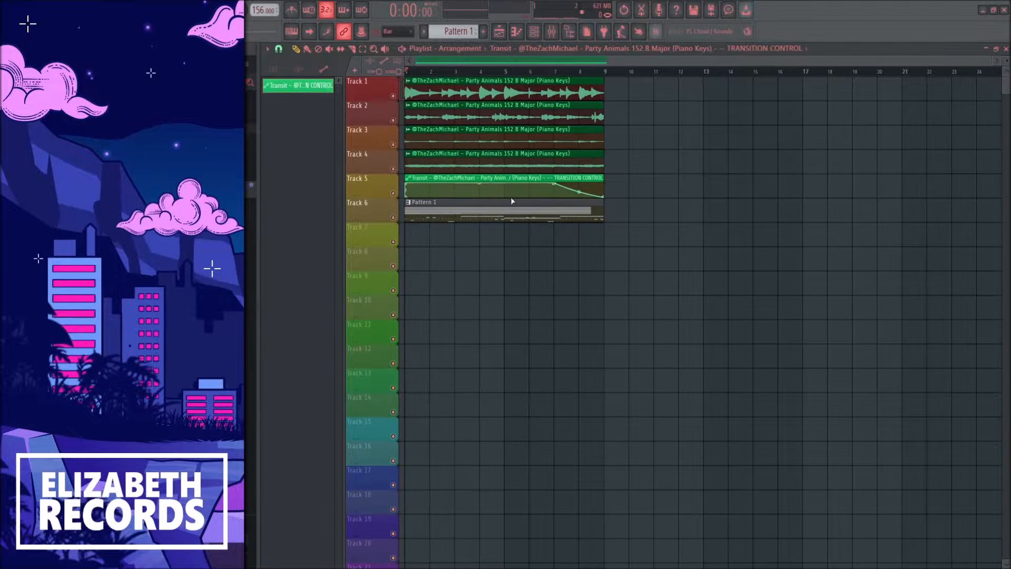
Step: Split Pattern 1 into one pattern per channel and delete the SCALE clip from the playlist
click(510, 202)
ctrl+click(528, 212)
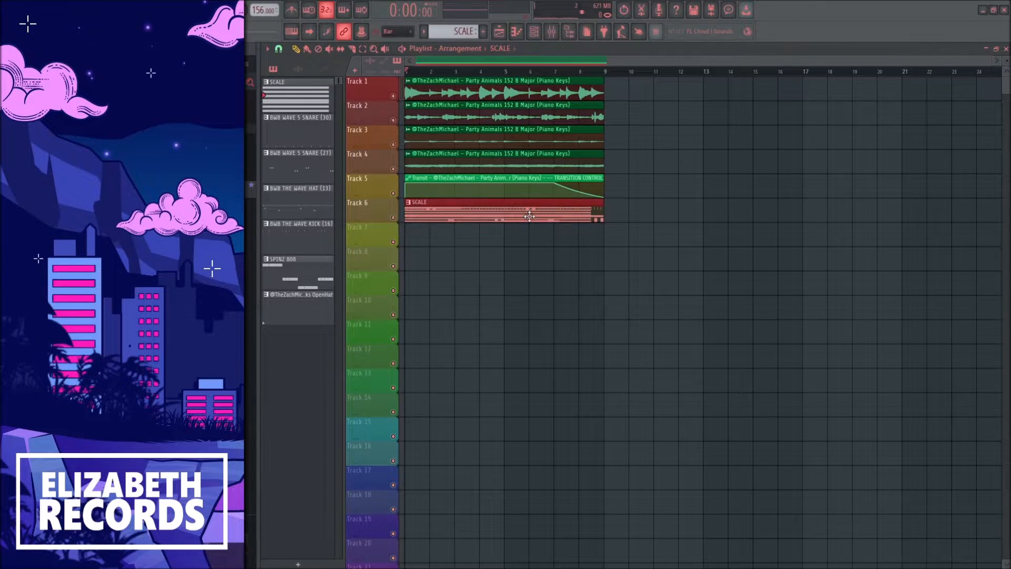
key(Delete)
Step: Arrange the two snare, 808, kick and hat patterns as eight-bar clips on playlist tracks 8 to 12
click(322, 139)
drag(319, 304, 475, 251)
right_click(422, 213)
scroll(566, 248, down, 2)
drag(575, 299, 471, 278)
drag(590, 378, 487, 310)
drag(518, 354, 414, 322)
drag(573, 334, 470, 355)
Step: Place the open hat clip below the hat, extend it to eight bars and shift all drum clips up to tracks 7 to 12
drag(518, 415, 407, 383)
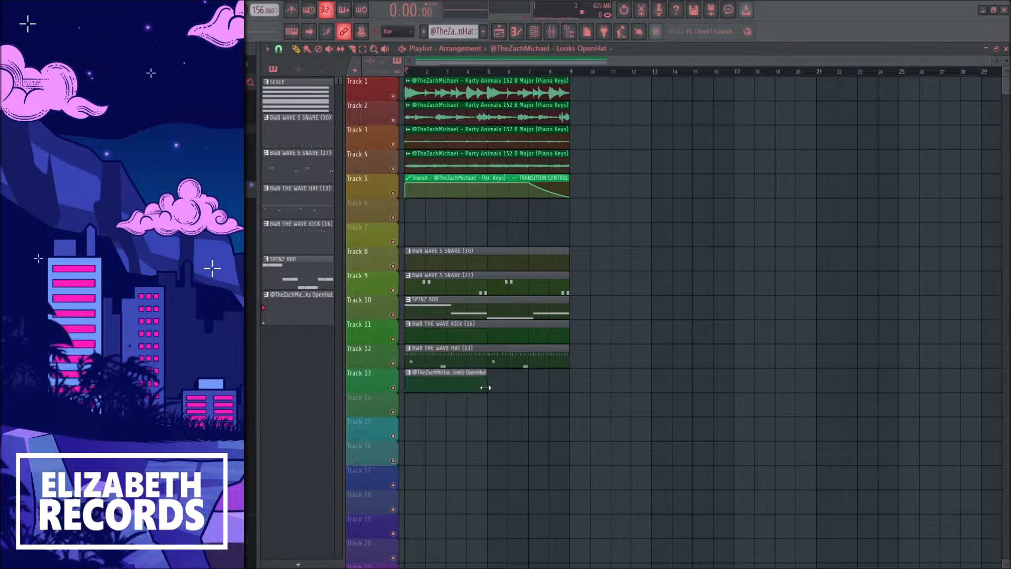
drag(585, 400, 416, 234)
right_click(641, 209)
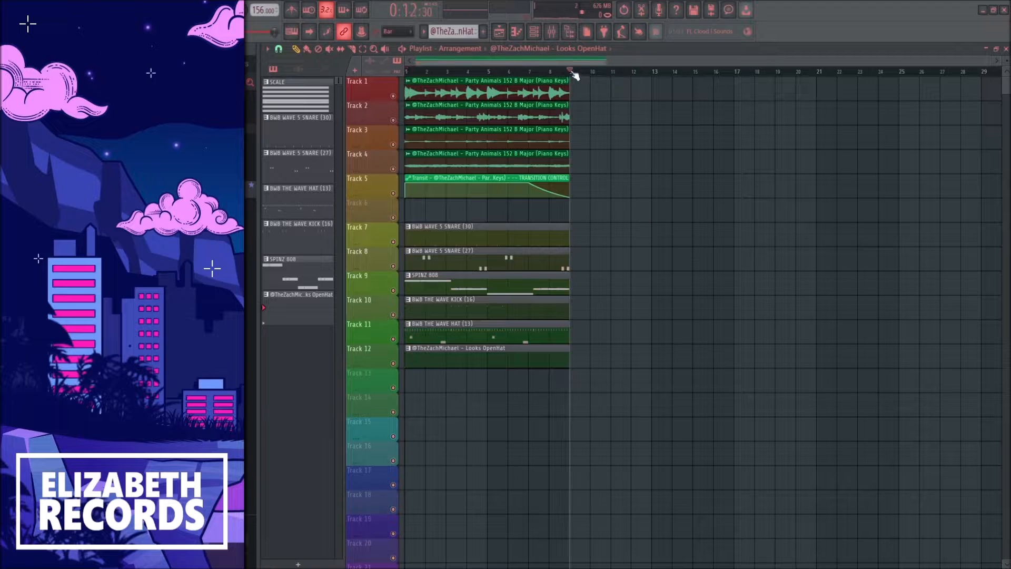
Step: Duplicate the eight-bar arrangement four times so it runs to bar 41, and clear the selection
drag(572, 72, 405, 72)
key(ctrl+b)
key(ctrl+b)
key(ctrl+b)
key(ctrl+b)
ctrl+click(791, 75)
scroll(791, 77, down, 3)
key(space)
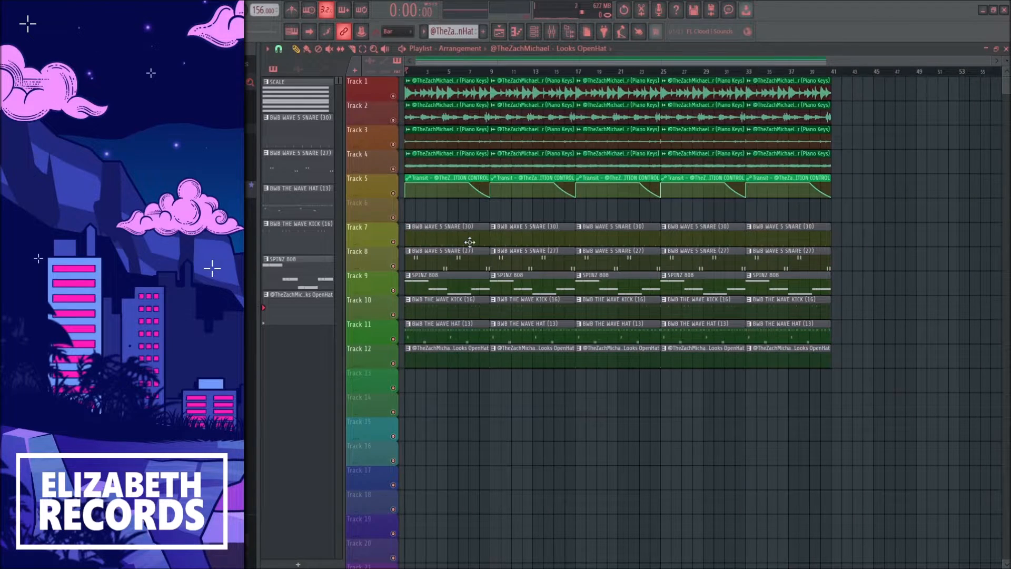
Step: Delete the drum clips, the transition automation and the piano layers on tracks 2 and 3 from bars 1 to 9
right_click(469, 241)
right_click(451, 184)
right_click(433, 118)
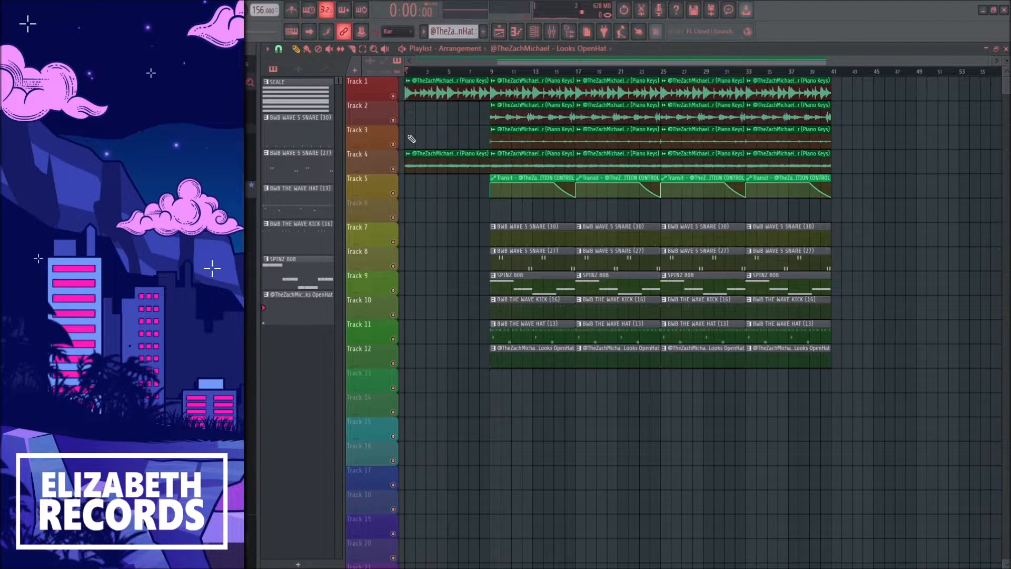
Step: Place the producer tag sample on track 6 near bar 3 and route it to a free mixer track
scroll(411, 138, up, 3)
drag(455, 225, 456, 225)
scroll(455, 226, up, 3)
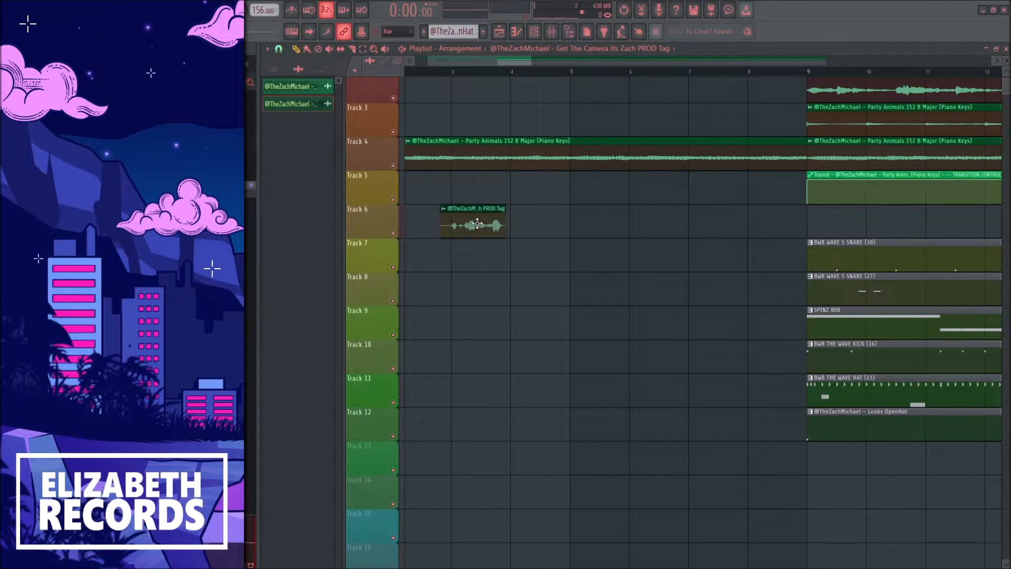
double_click(477, 223)
key(ctrl+l)
key(Escape)
key(Escape)
scroll(605, 244, down, 4)
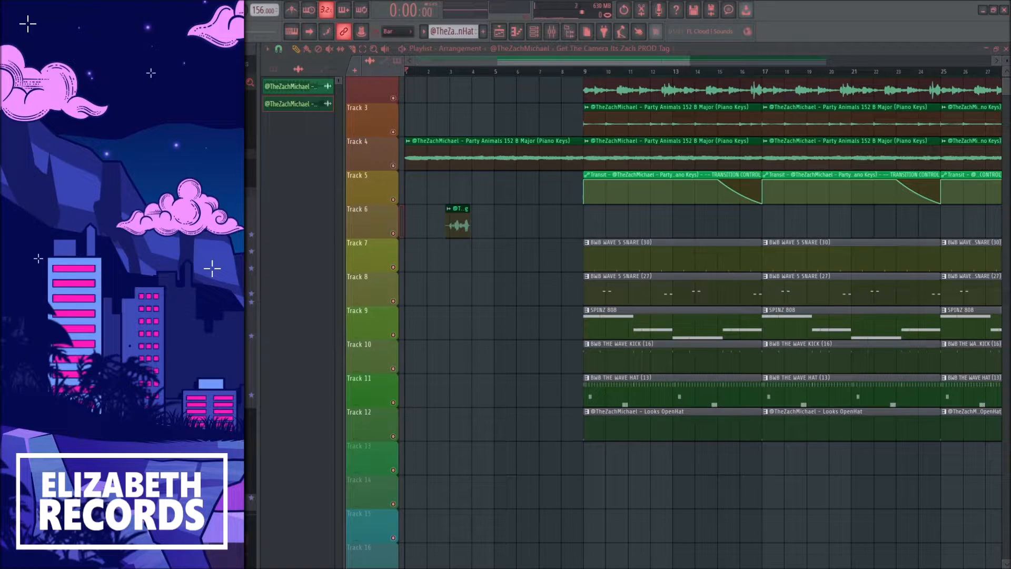
Step: Add the Nice Times Riser FX on track 13 so it ends at bar 9, and route it to a free mixer track
drag(227, 301, 564, 454)
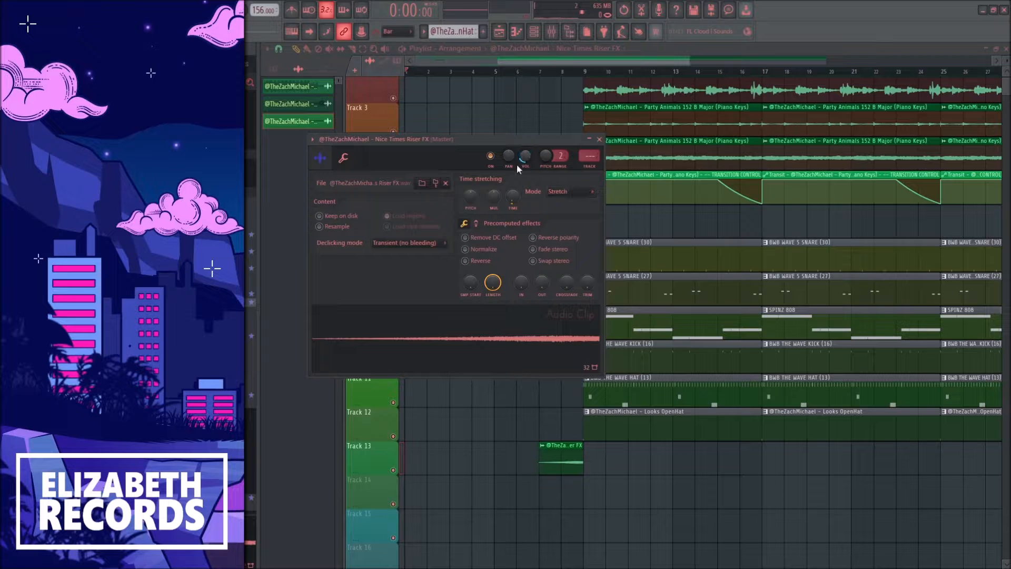
key(ctrl+l)
click(599, 140)
key(F9)
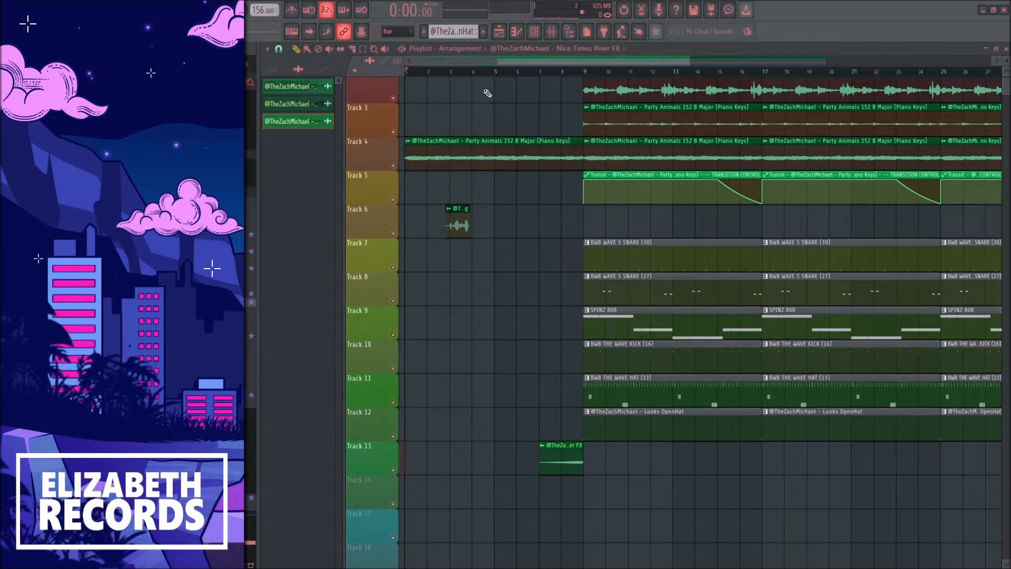
Step: Play the song from bar 5 and delete the clips on tracks 3, 4 and 5 between bars 9 and 17
click(493, 72)
key(space)
scroll(621, 184, down, 2)
scroll(621, 183, down, 2)
scroll(558, 187, up, 2)
scroll(557, 187, down, 1)
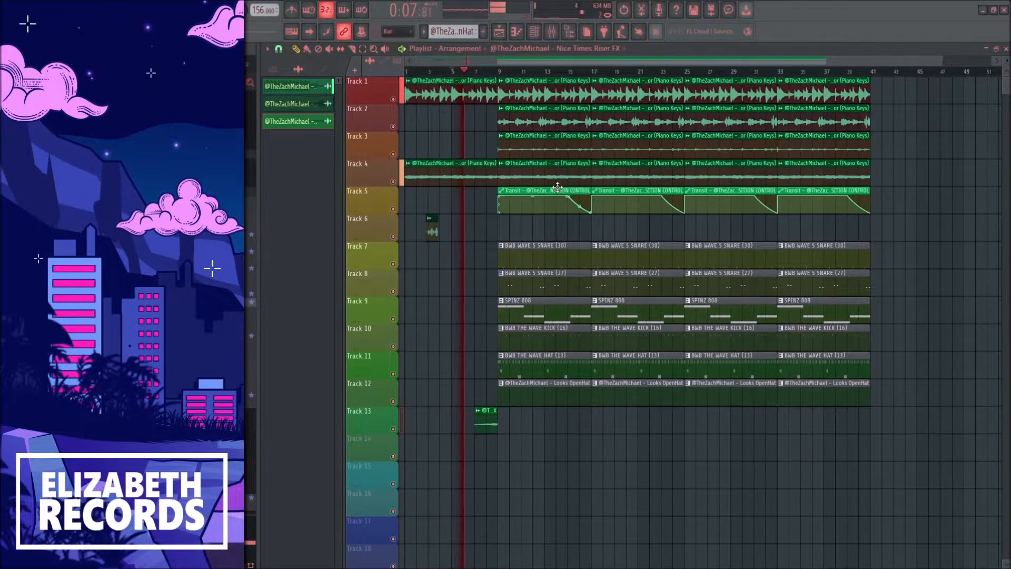
right_click(554, 185)
right_click(550, 199)
right_click(540, 152)
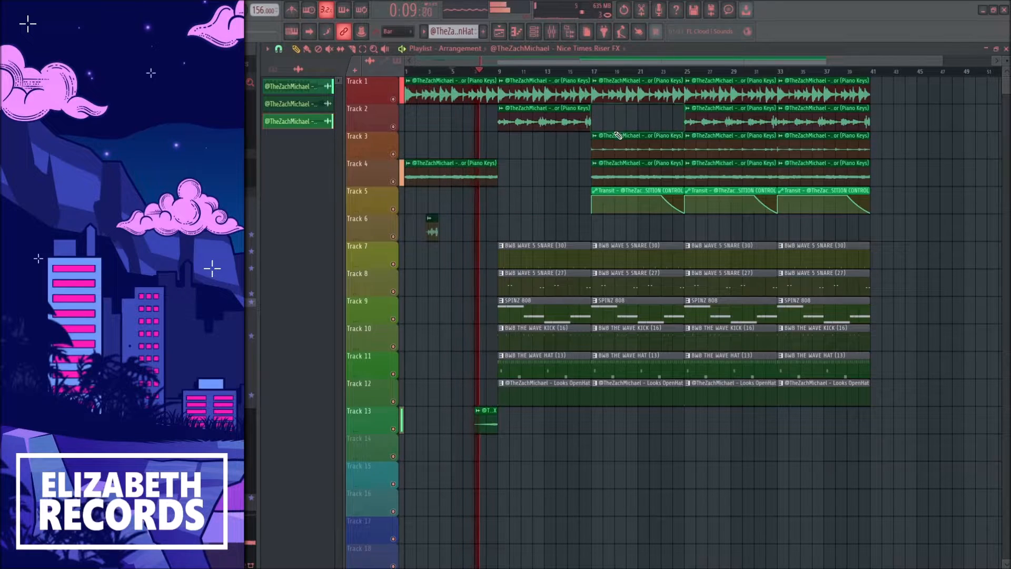
scroll(554, 168, down, 1)
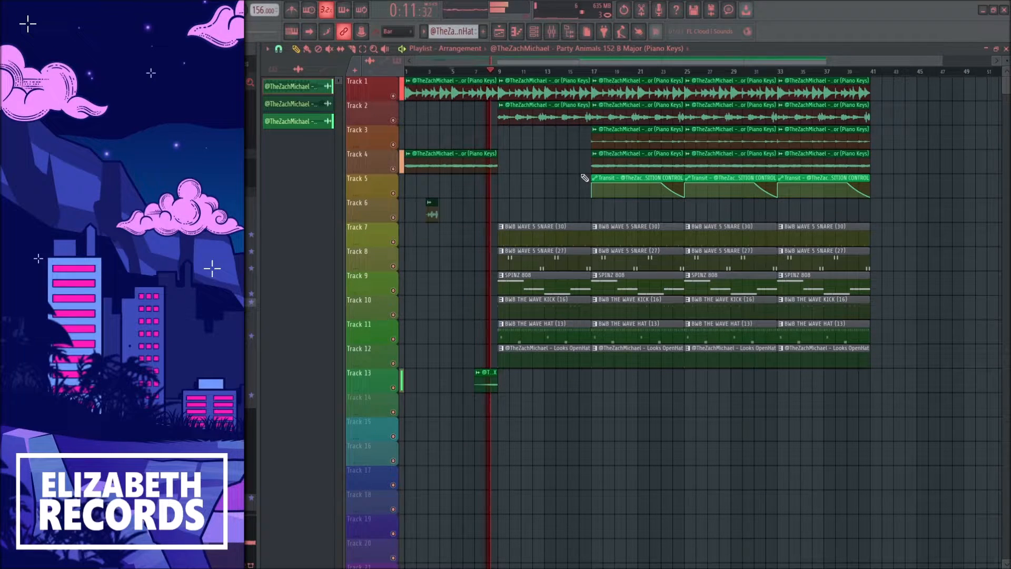
Step: Play from bar 9 and delete the kick clip between bars 9 and 17
click(498, 71)
scroll(555, 191, up, 2)
right_click(557, 334)
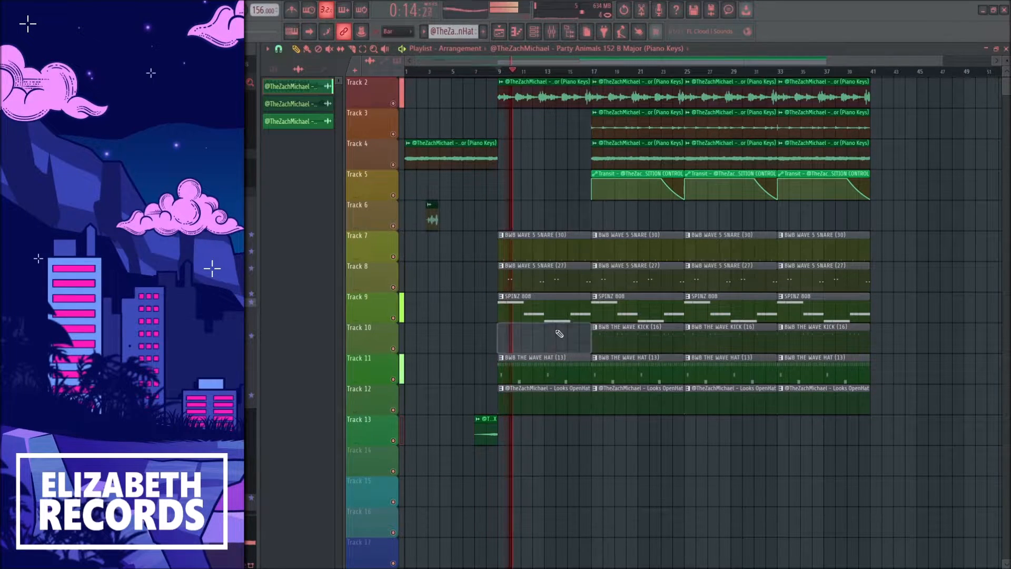
scroll(552, 335, down, 2)
scroll(550, 332, down, 1)
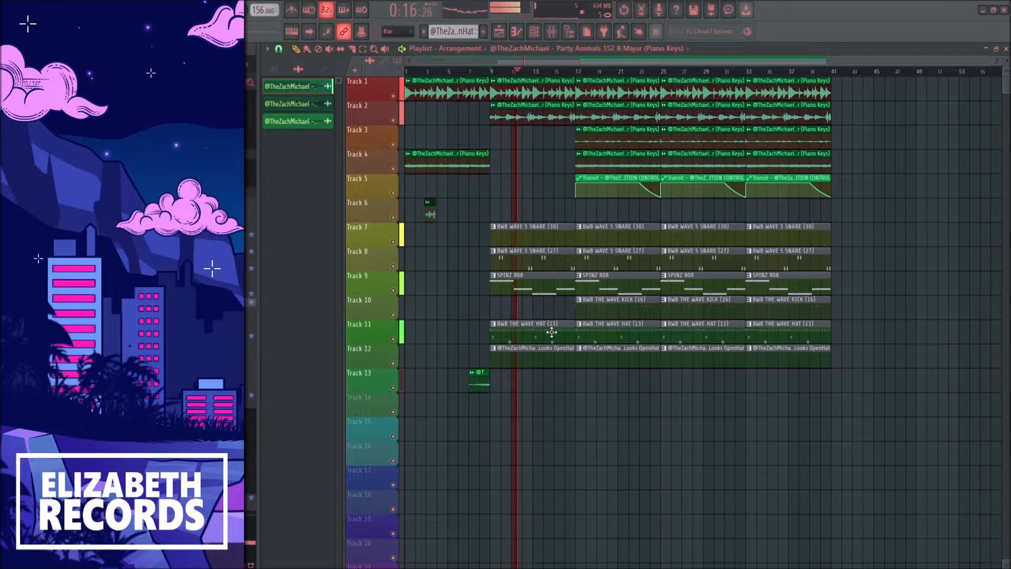
Step: Place the Tsunami Dropper sample on track 14 at bar 9 and set its time stretching mode to Stretch
drag(250, 395, 493, 406)
drag(491, 156, 394, 156)
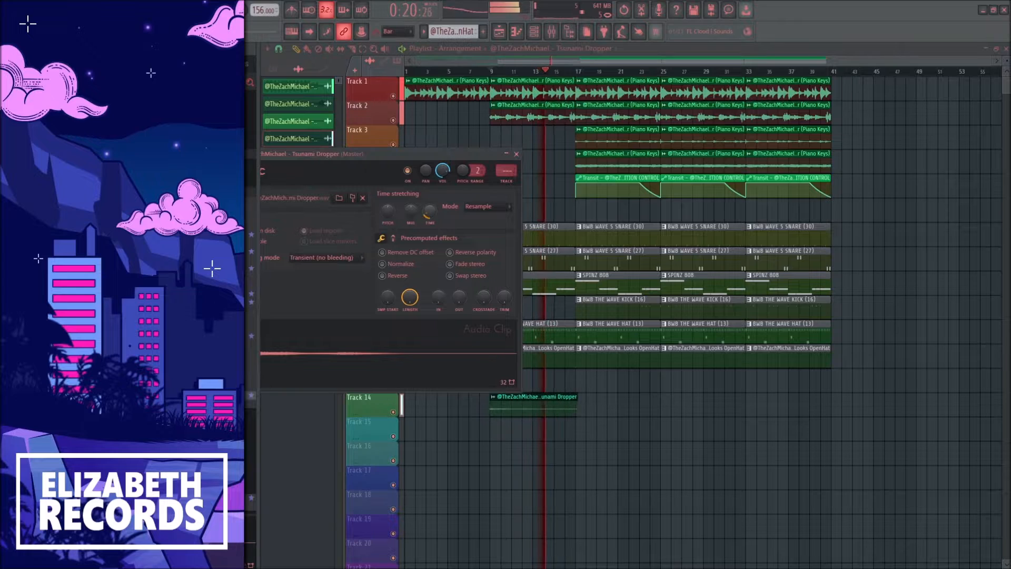
drag(431, 213, 430, 214)
click(478, 207)
click(477, 222)
Step: Lower the Tsunami Dropper's volume, adjust its pitch and close its channel settings
drag(442, 170, 442, 187)
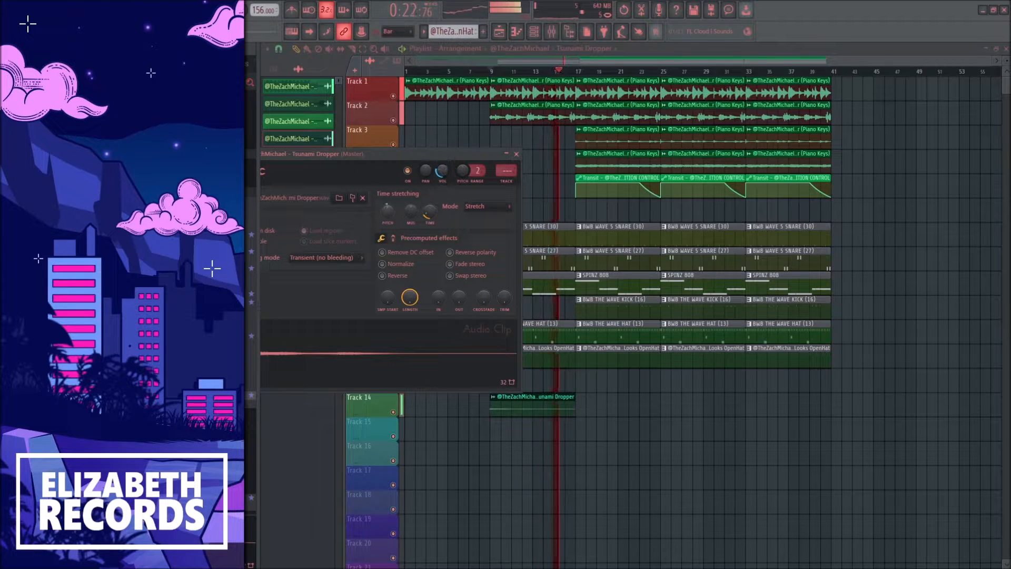
drag(388, 209, 390, 213)
click(506, 181)
click(516, 154)
key(F9)
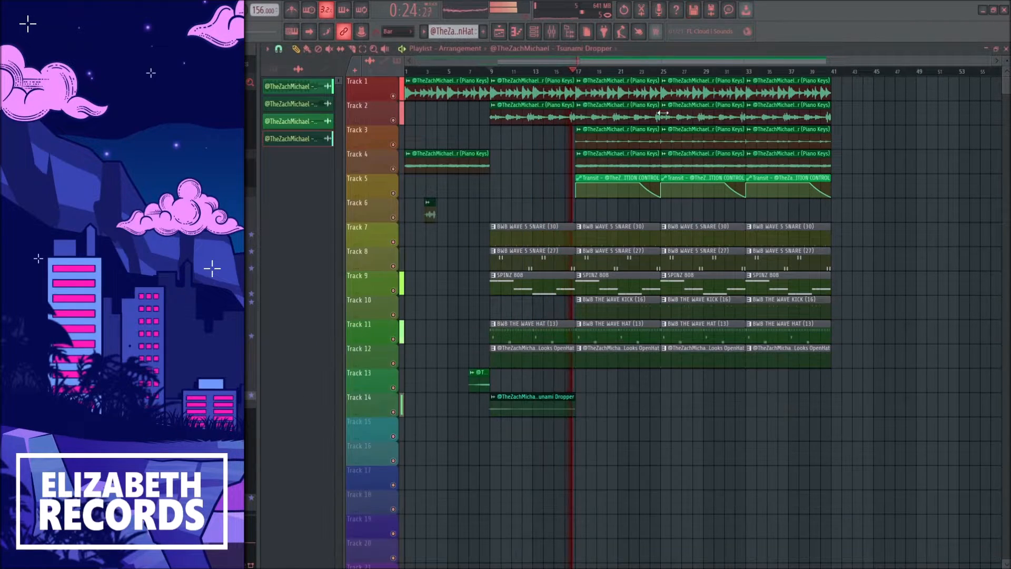
Step: Delete the track 2 and 3 piano clips at bars 25 to 33 and the track 4 and 5 clips at bars 33 to 41
right_click(678, 119)
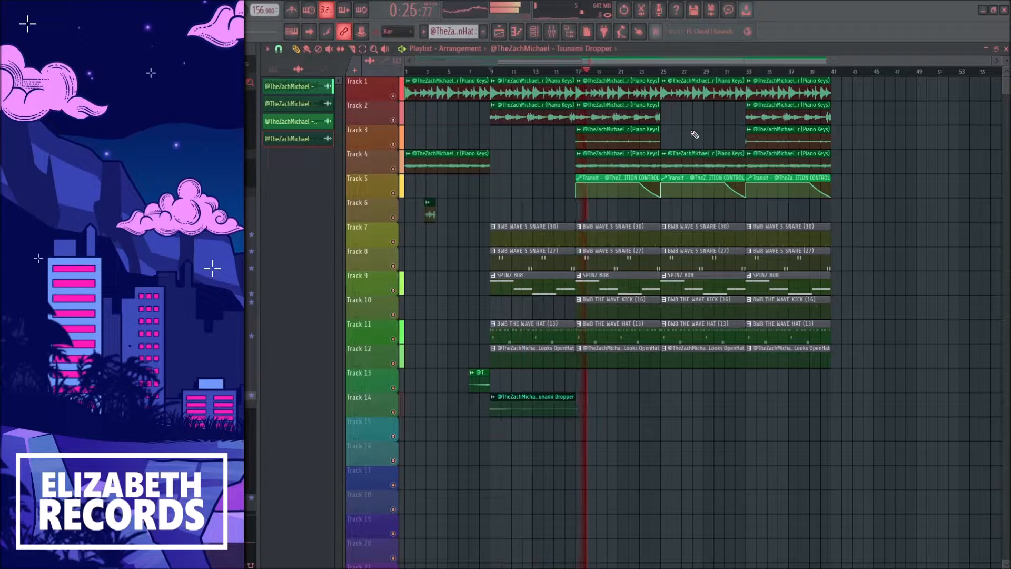
right_click(779, 163)
right_click(796, 192)
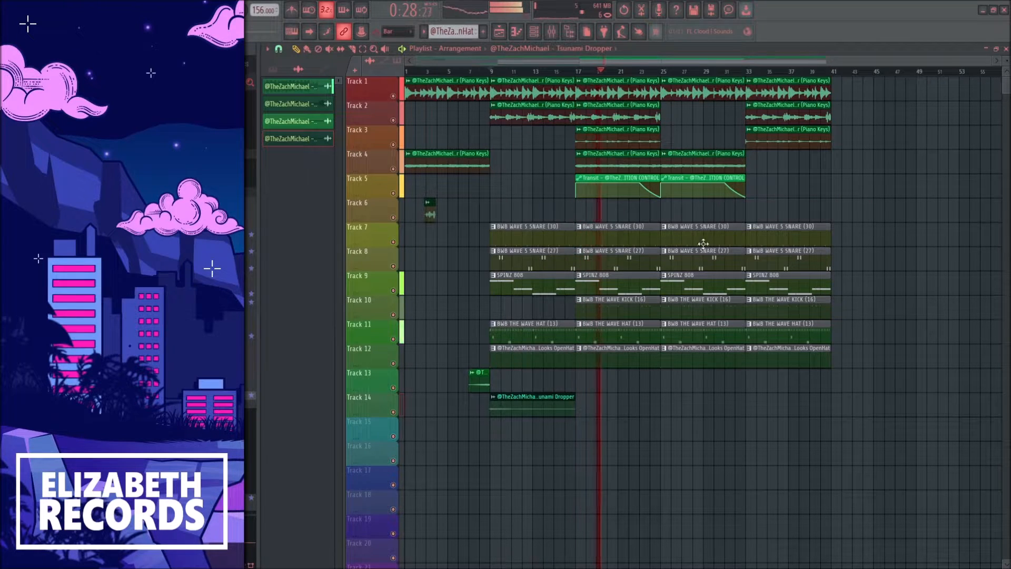
Step: For bars 25 to 33, delete the second snare and open hat clips and trim the 808 and kick to start at bar 29
right_click(703, 256)
scroll(685, 295, up, 2)
drag(686, 309, 710, 280)
ctrl+click(690, 274)
scroll(696, 305, down, 1)
right_click(700, 356)
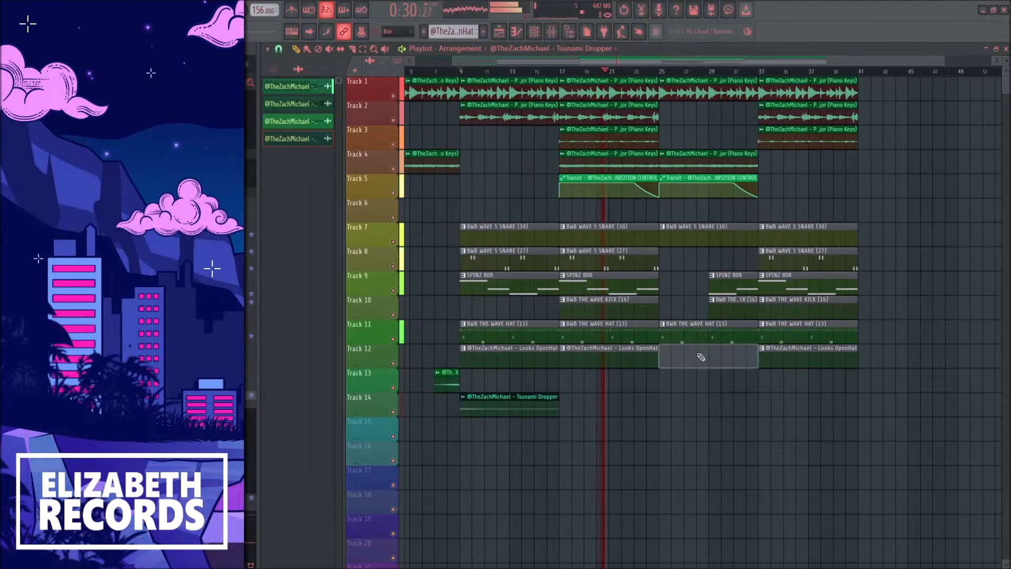
Step: Make the hat clip at bars 25 to 33 a unique pattern and transpose its selected notes down
double_click(689, 337)
drag(790, 362, 284, 297)
key(shift+Down)
key(shift+Down)
key(shift+Down)
key(shift+Down)
key(Escape)
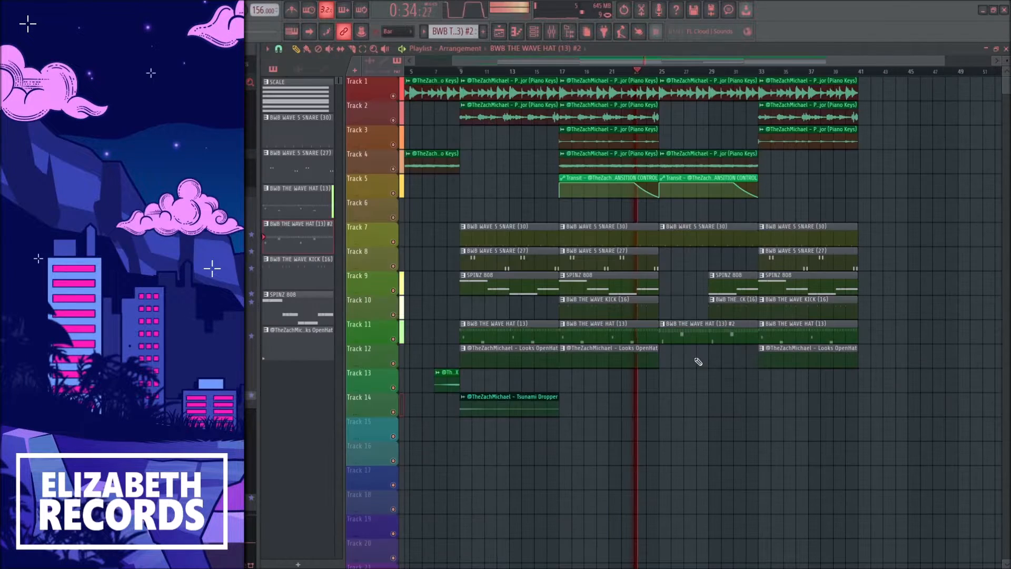
Step: Trim the track 7 snare clip at bar 25 to start at bar 27, and place another riser on track 13 at bar 23
scroll(685, 290, down, 2)
drag(663, 240, 687, 239)
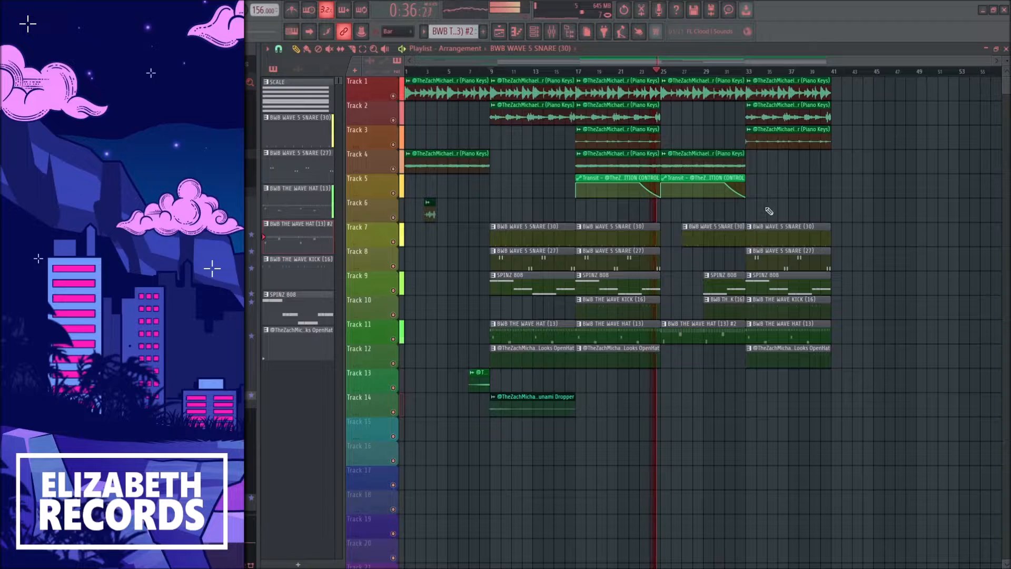
scroll(787, 185, down, 1)
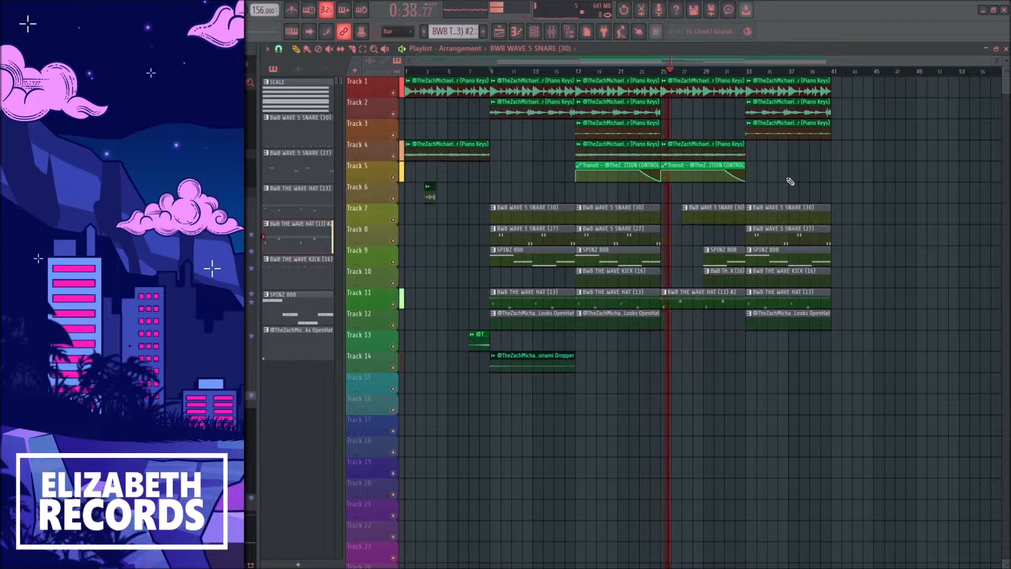
click(479, 341)
click(643, 341)
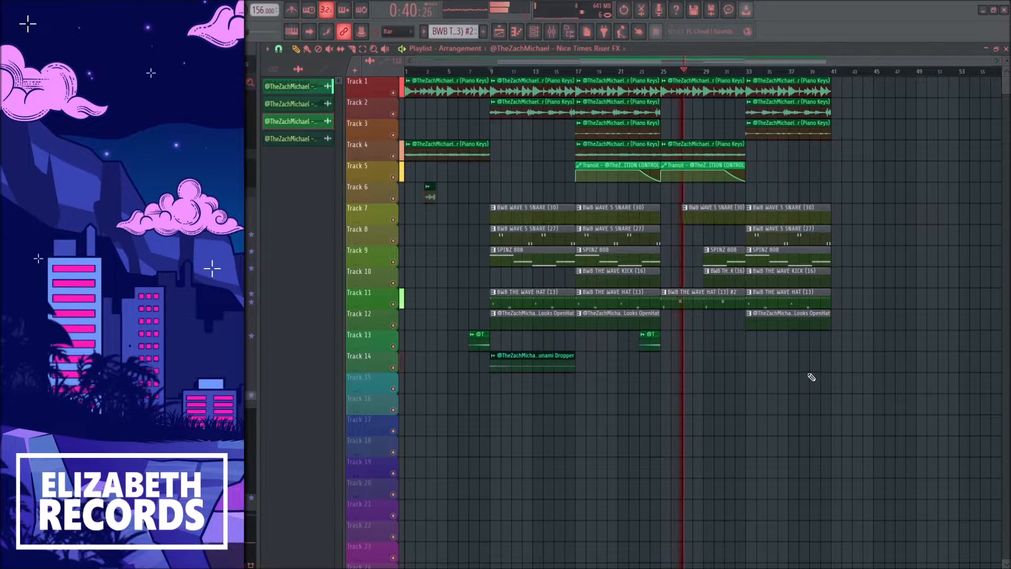
Step: Delete the kick clip at bars 33 to 41 and shorten the last hat clip to end at bar 39
scroll(812, 377, up, 1)
right_click(801, 253)
drag(828, 283, 811, 278)
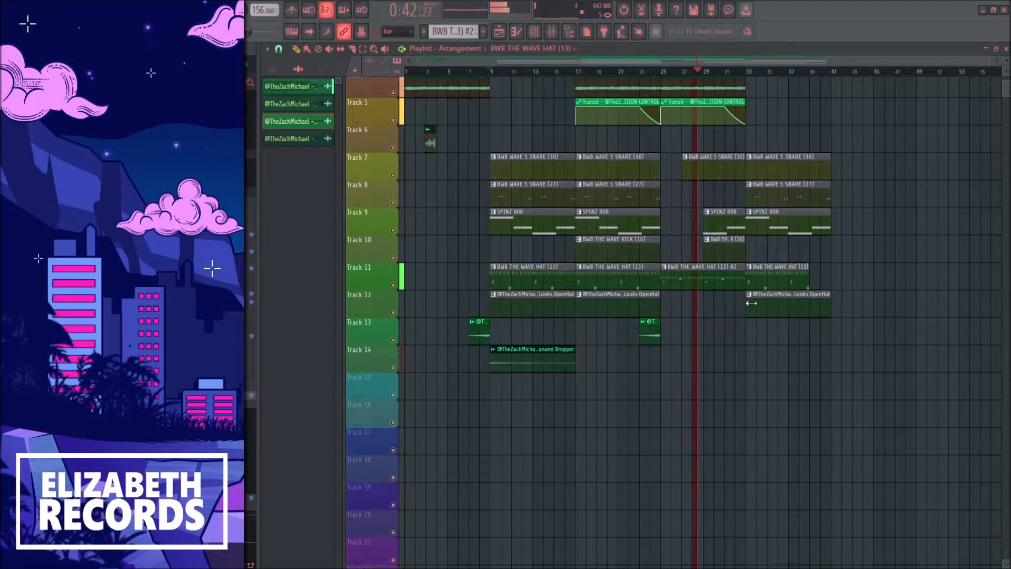
scroll(848, 204, up, 3)
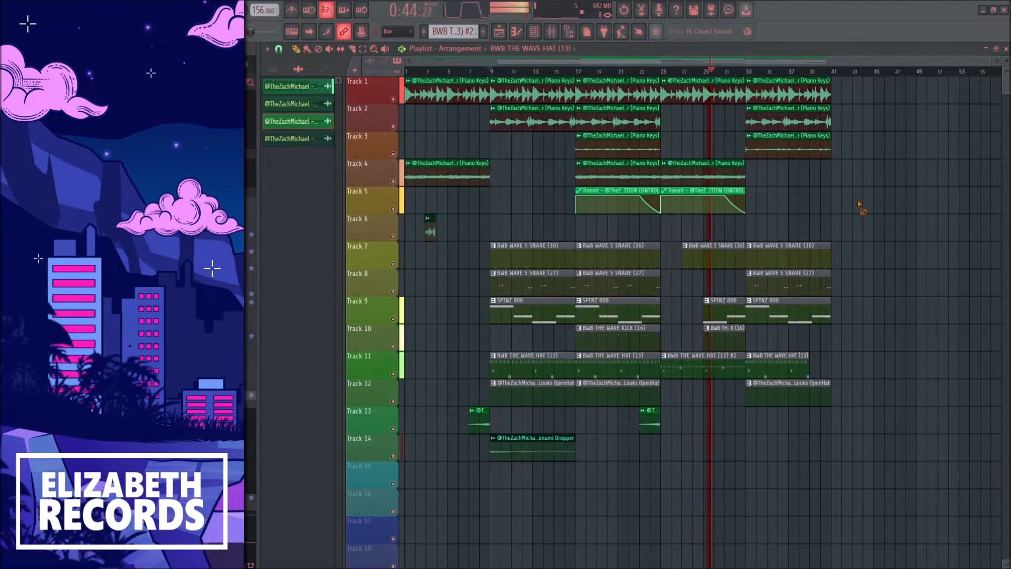
Step: Stop playback, select the whole arrangement and duplicate it twice so it runs to bar 121
key(ctrl+a)
key(space)
key(ctrl+b)
key(ctrl+b)
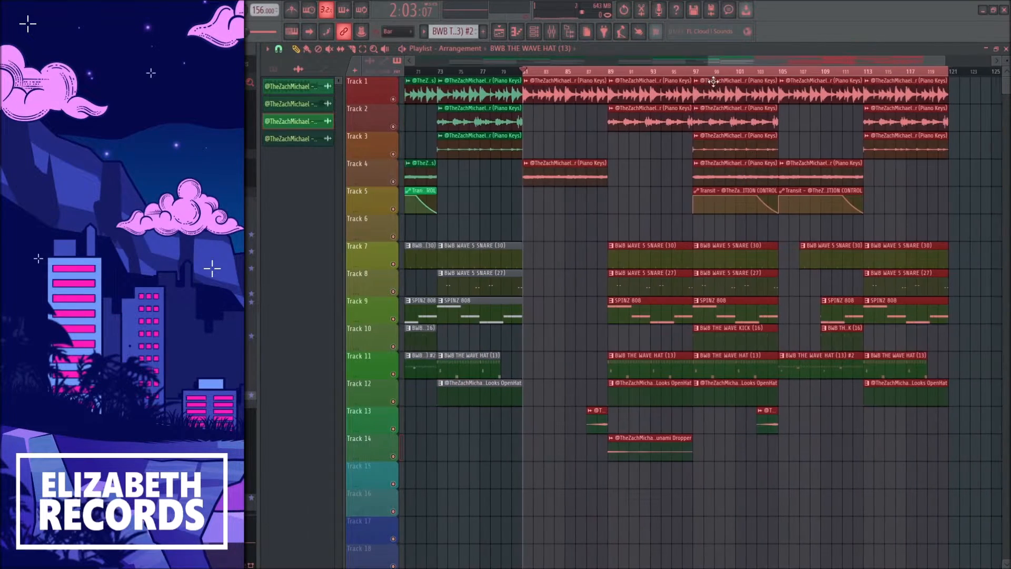
Step: Delete all clips from bars 113 to 121 and the drum clips between bars 105 and 113
double_click(712, 71)
drag(868, 87, 945, 403)
drag(819, 243, 867, 363)
key(Delete)
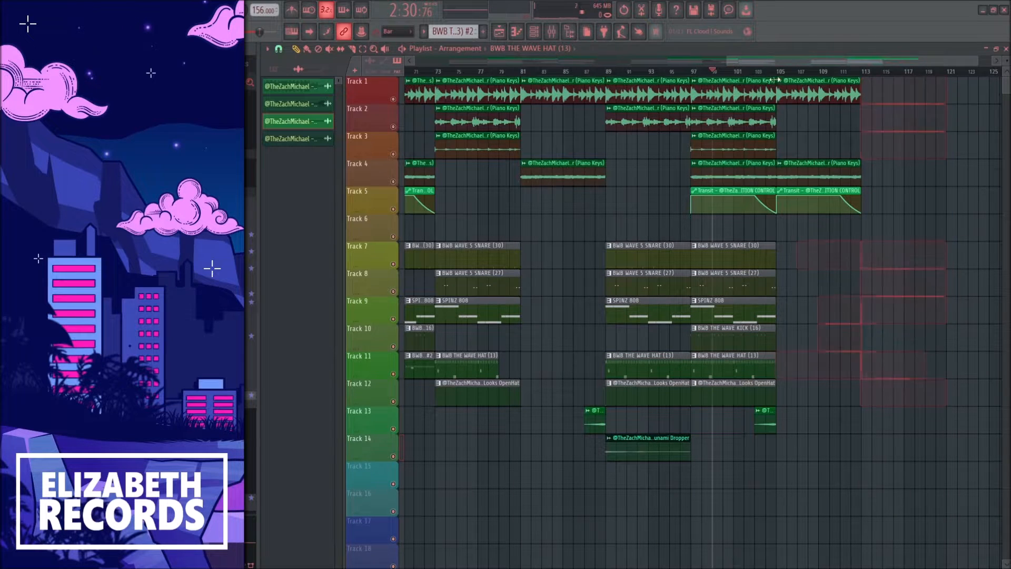
Step: Create a Master volume automation clip at bar 105 and delete the transition automation clip there
drag(778, 71, 858, 75)
key(space)
click(552, 32)
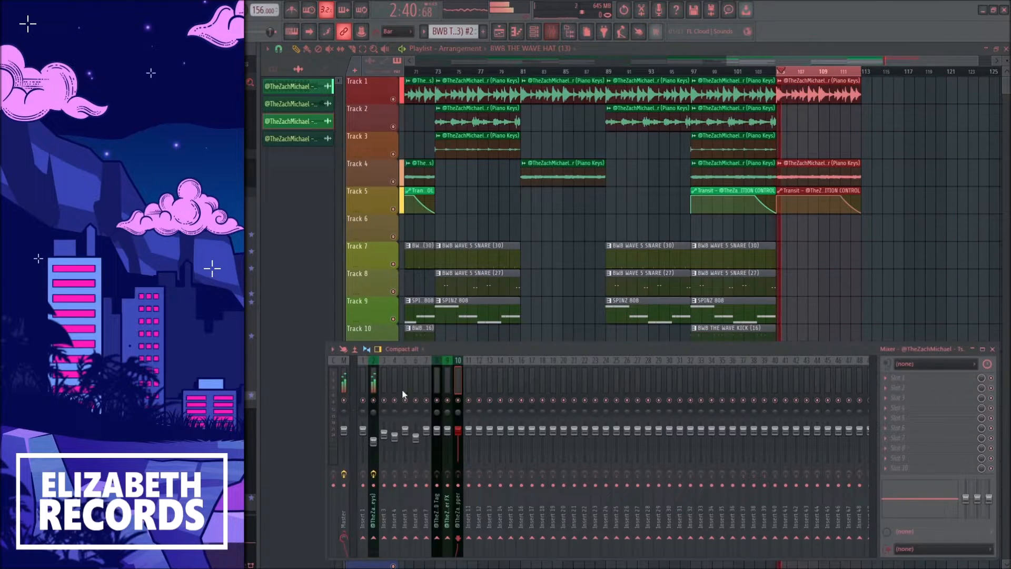
right_click(348, 432)
click(383, 464)
key(F9)
right_click(845, 197)
key(space)
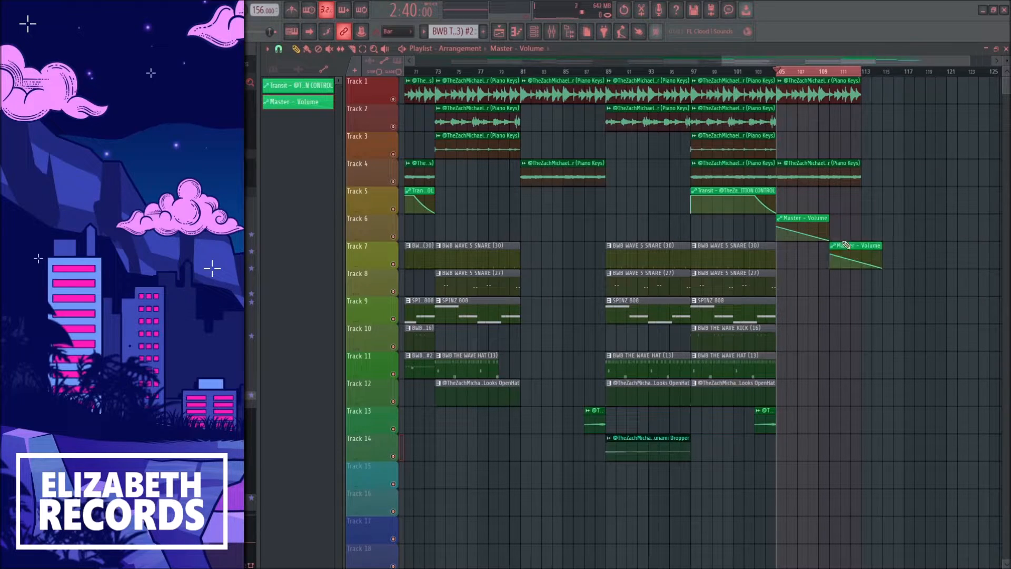
Step: Remove the extra Master volume clip, curve the fade-out and trim it and the remaining piano clips to end at bar 109
right_click(845, 245)
ctrl+click(777, 73)
drag(865, 213, 831, 55)
drag(862, 95, 819, 95)
ctrl+click(849, 111)
scroll(922, 287, down, 3)
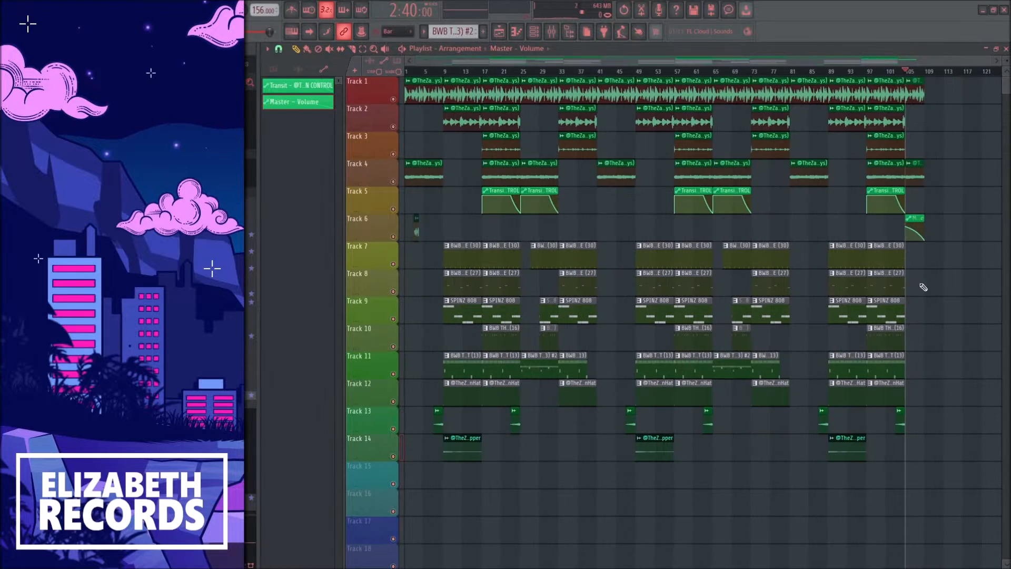
key(space)
scroll(939, 287, down, 1)
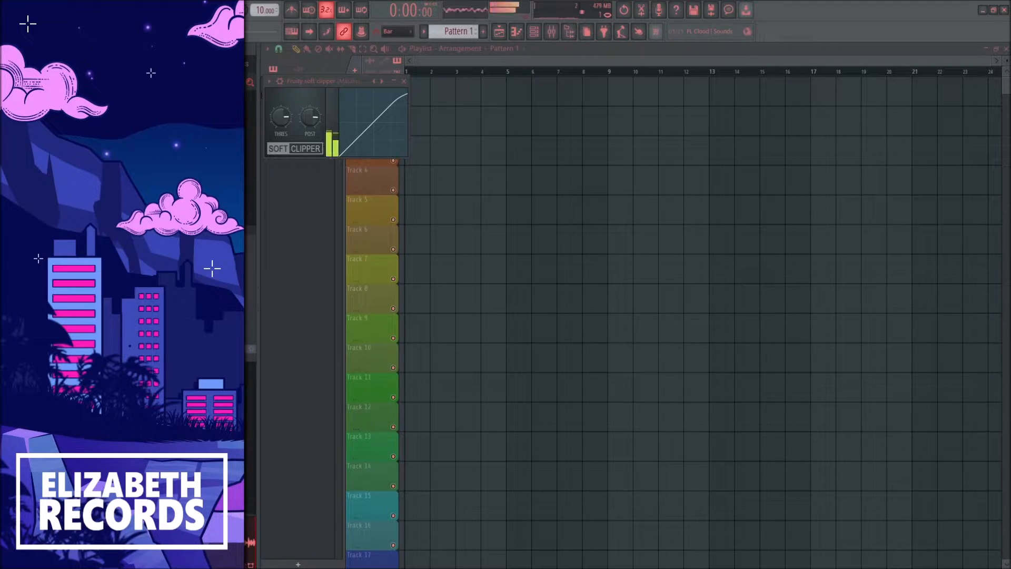
Step: In a new project, place the Soundtrack 177 G# Minor piano loop on track 1 at bar 1 and set the tempo to 177
drag(454, 160, 408, 92)
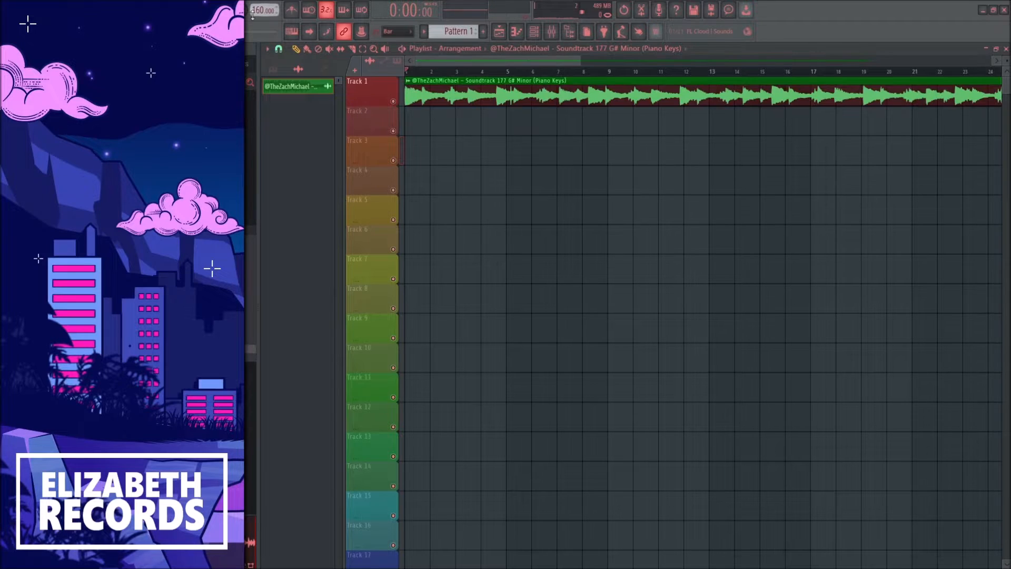
key(space)
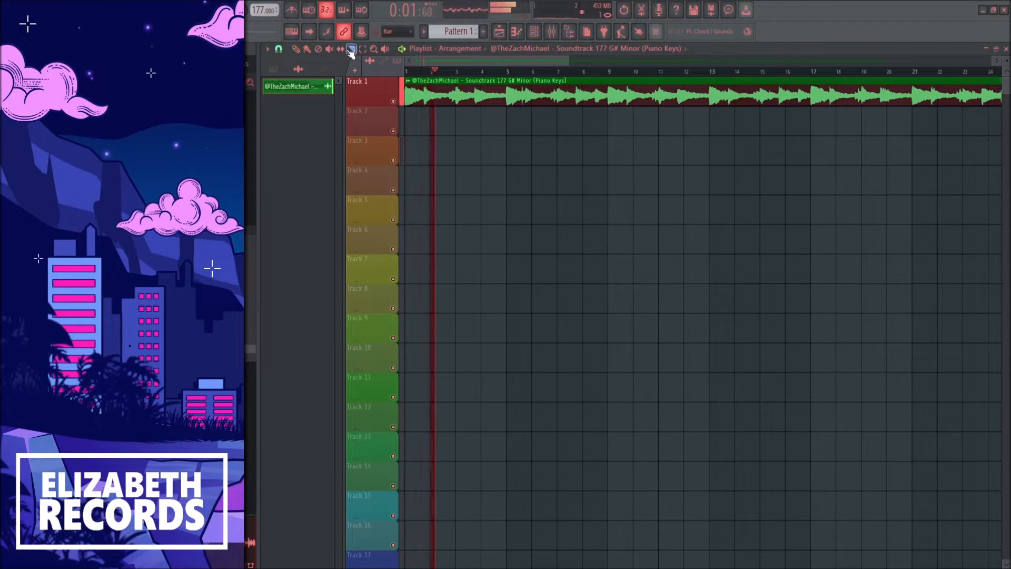
Step: Slice the piano loop at bars 41, 49, 57 and 65
scroll(544, 160, down, 4)
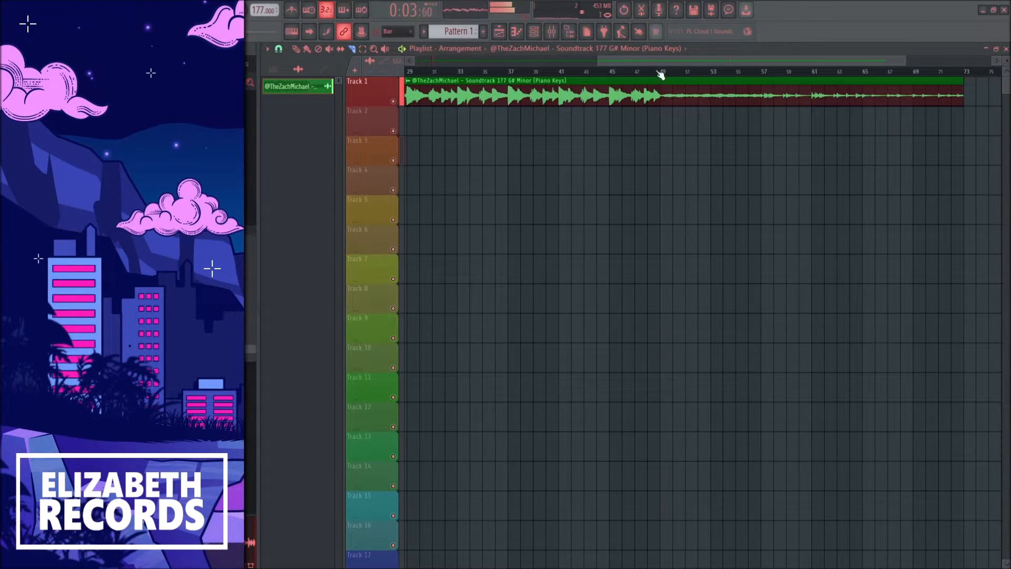
click(661, 75)
click(761, 74)
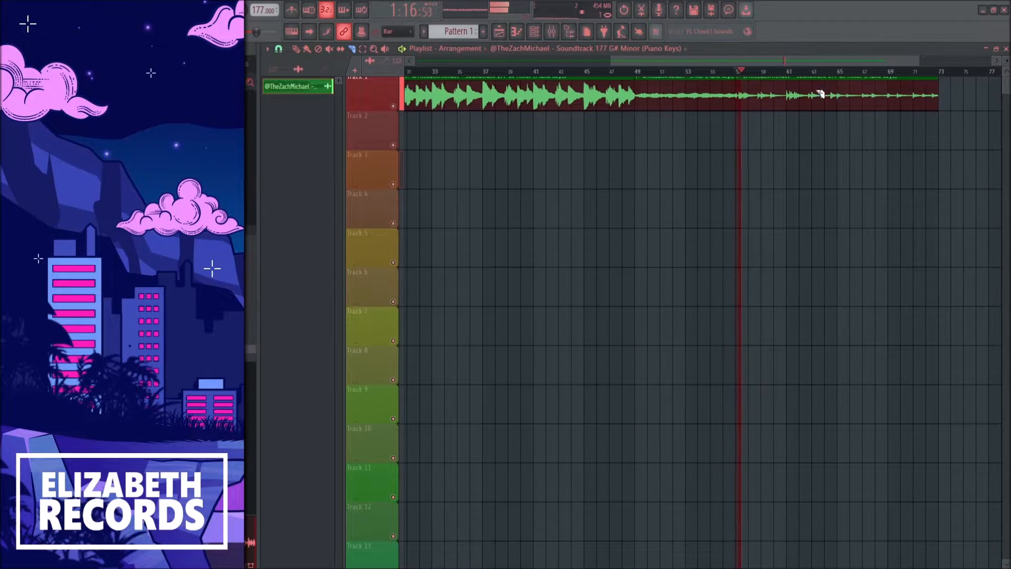
drag(821, 71, 839, 77)
click(534, 71)
drag(535, 100, 536, 74)
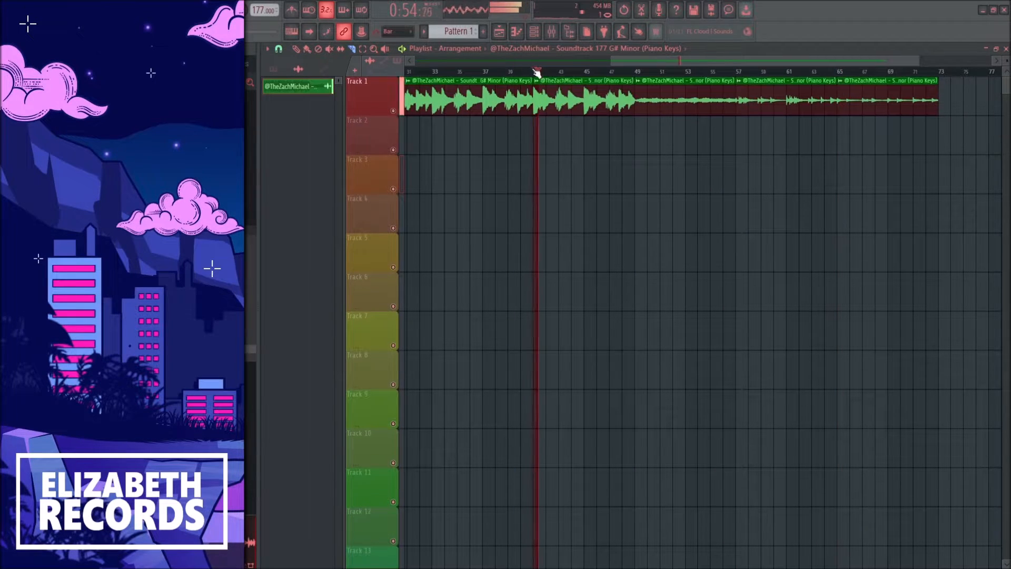
Step: Delete the part of the loop before bar 41 and stack the four eight-bar slices at bar 1 on tracks 1 to 4
scroll(536, 72, down, 3)
click(296, 49)
right_click(488, 101)
key(ctrl+a)
right_click(507, 161)
mouse_move(758, 100)
mouse_down()
mouse_move(487, 100)
mouse_move(645, 79)
mouse_up()
right_click(473, 163)
drag(528, 103, 421, 190)
drag(537, 149, 430, 227)
scroll(688, 187, up, 4)
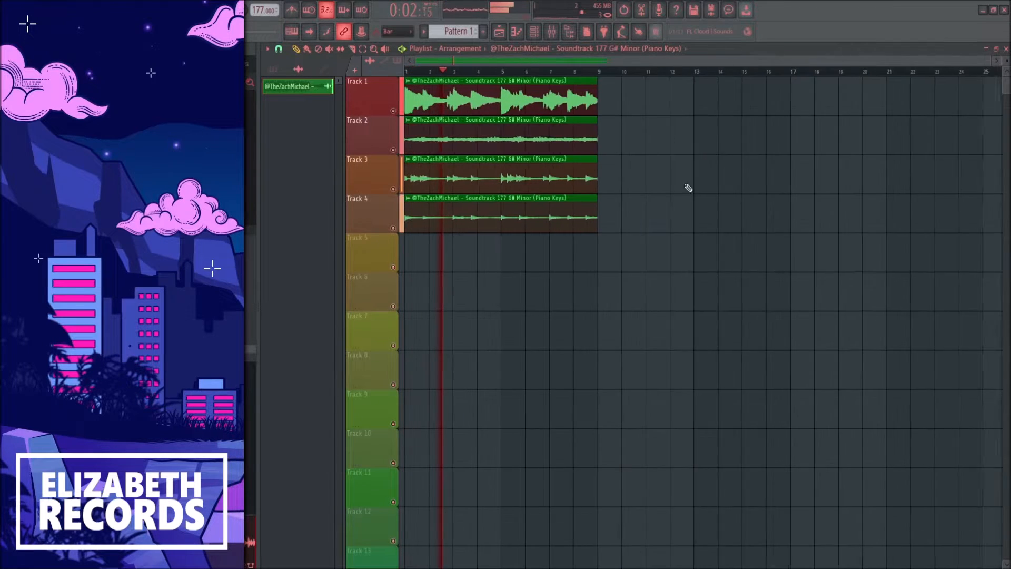
Step: Route the piano loop's audio channel to mixer track 2 and close its channel settings
scroll(541, 138, down, 1)
double_click(564, 202)
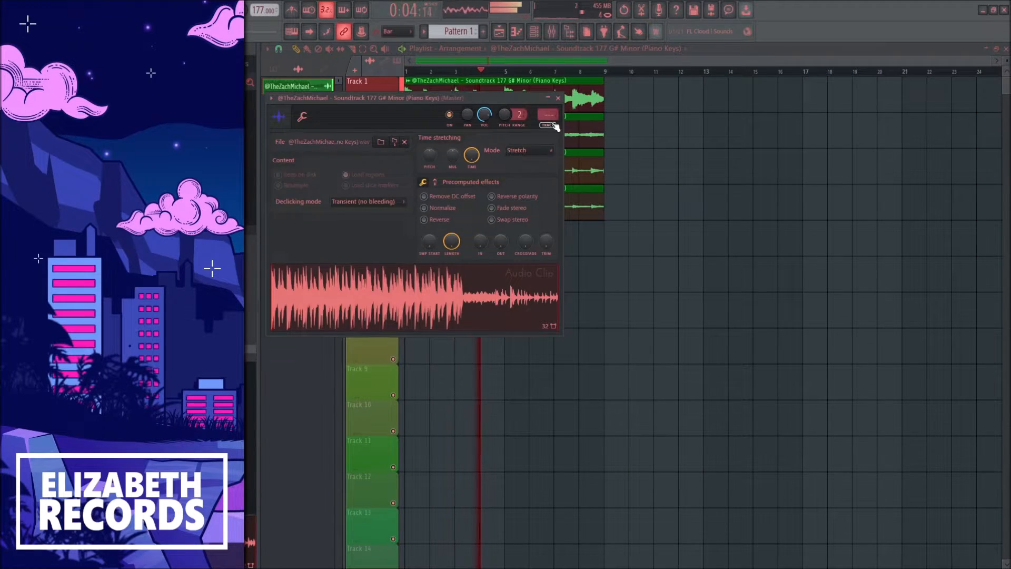
click(553, 124)
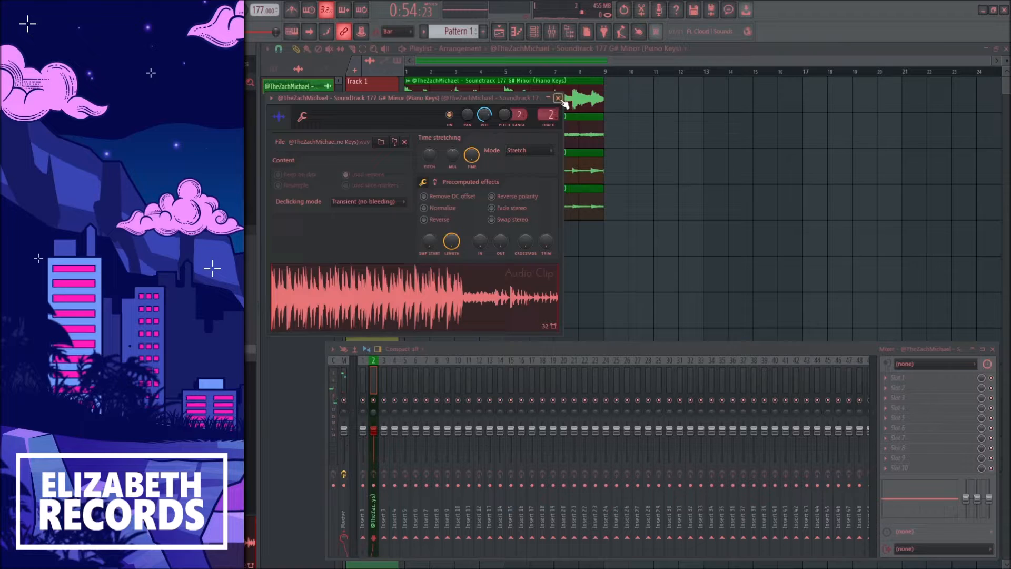
click(559, 98)
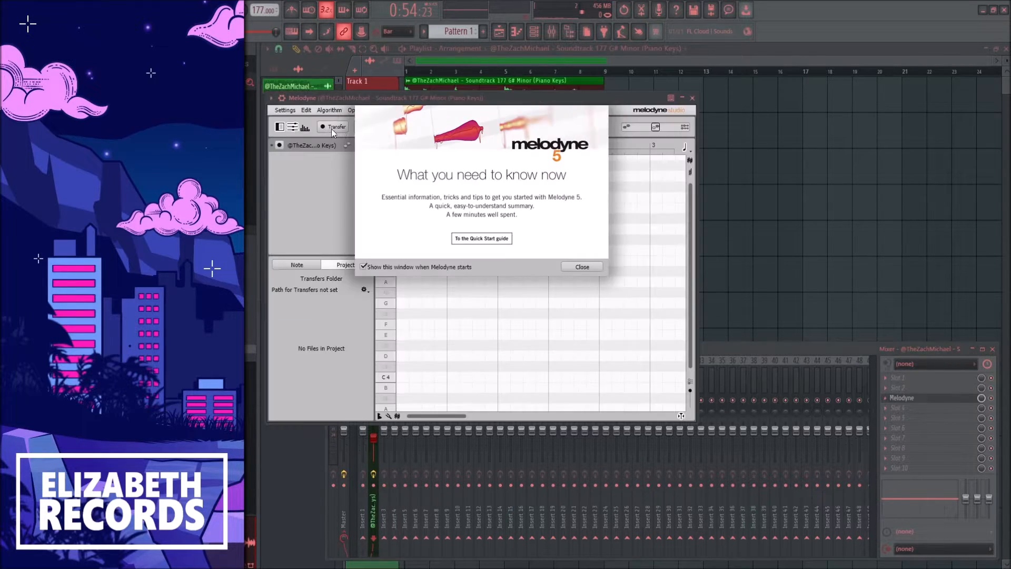
Step: Load Melodyne on mixer track 2 and transfer the playing piano loop into it for note detection
click(581, 266)
key(space)
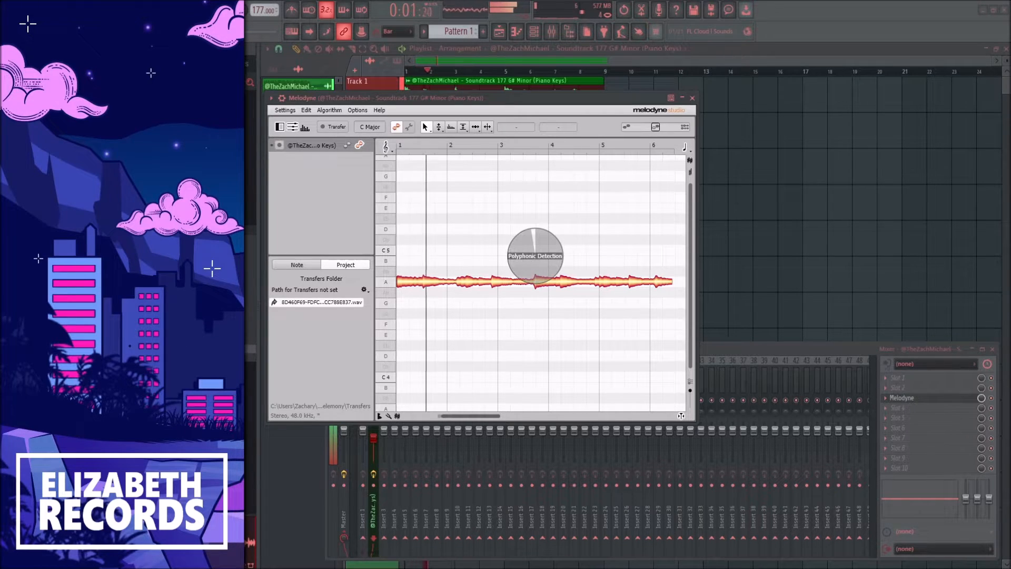
key(Escape)
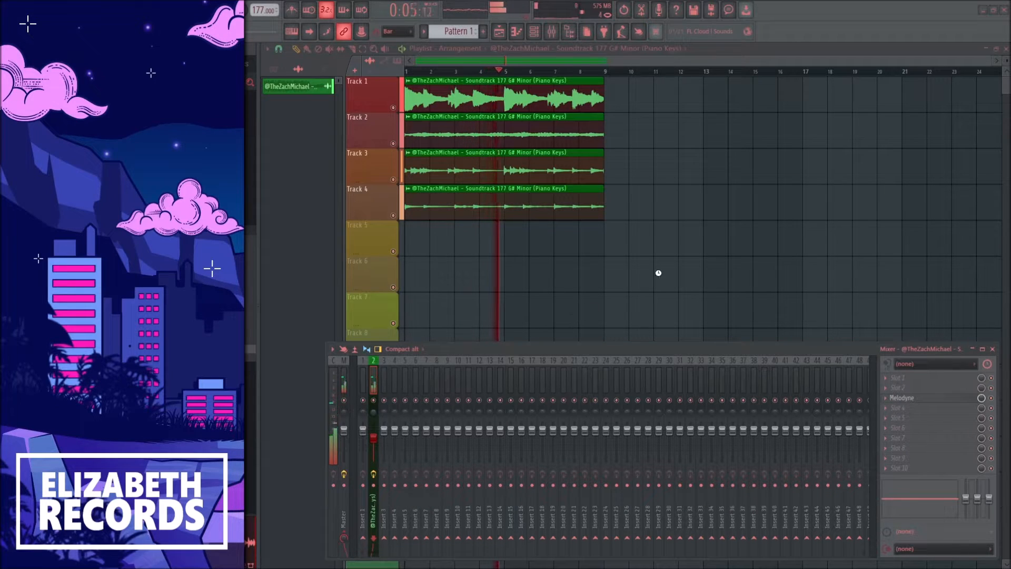
Step: Switch the playlist's source list to patterns and place Pattern 1 on track 6
click(432, 289)
right_click(437, 289)
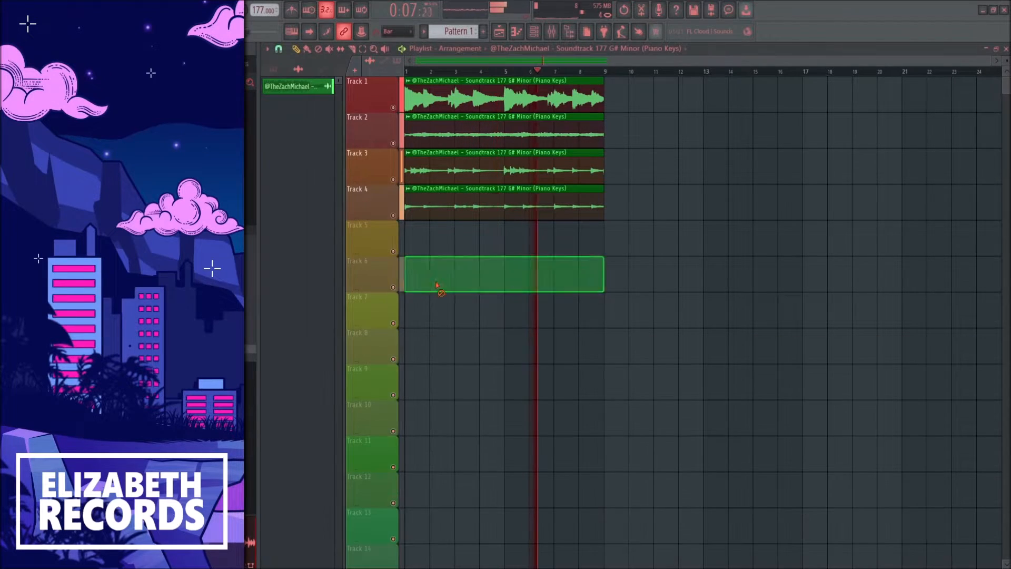
click(273, 69)
click(291, 93)
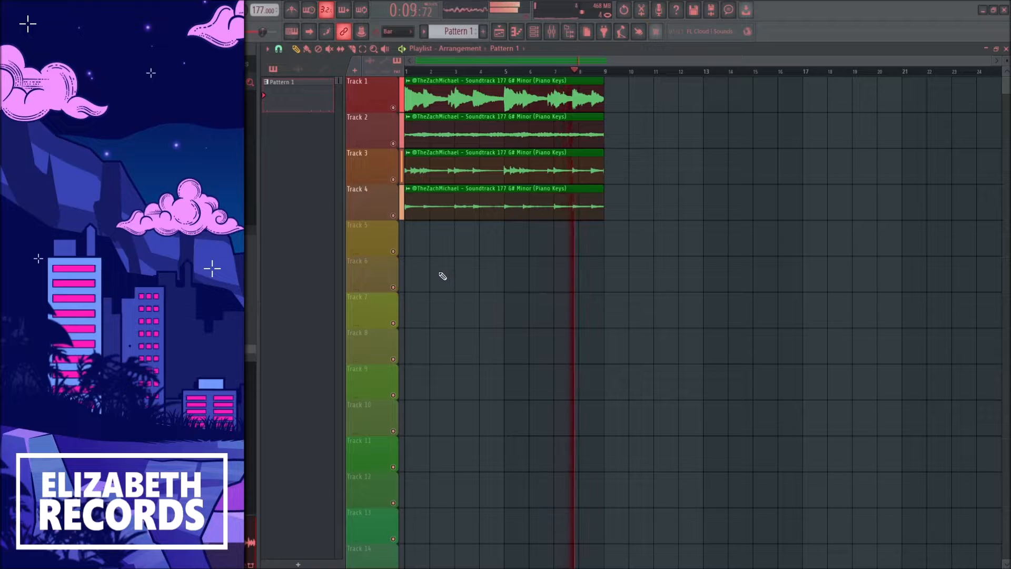
click(441, 273)
key(F5)
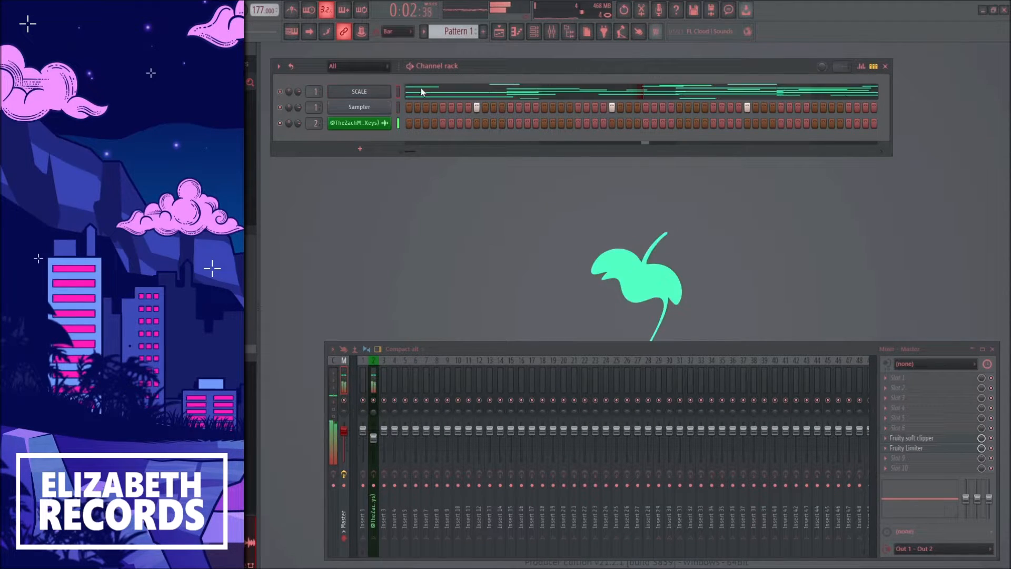
Step: In the SCALE channel, draw a long G#4 note from bar 1 to the middle of bar 8
click(422, 91)
scroll(416, 221, down, 5)
click(302, 299)
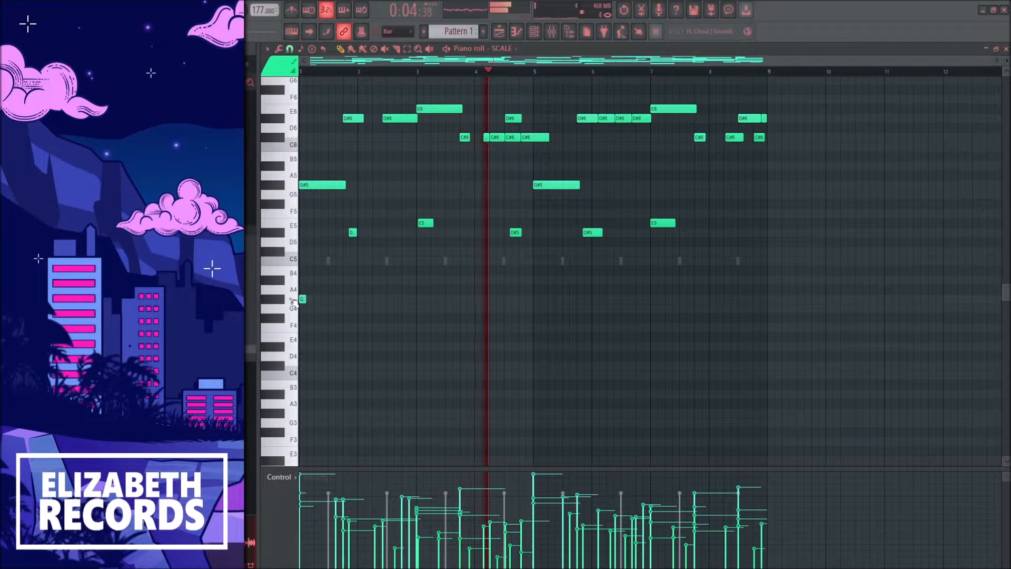
drag(306, 299, 736, 314)
key(F7)
key(space)
Step: Check the piano loop's channel settings and transpose the SCALE channel's notes down four semitones
click(350, 123)
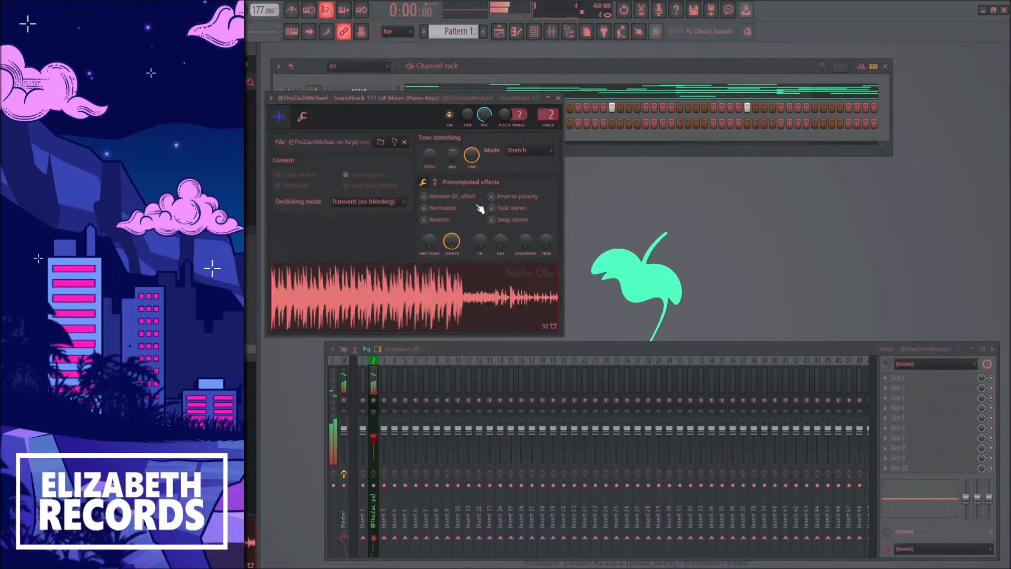
key(Escape)
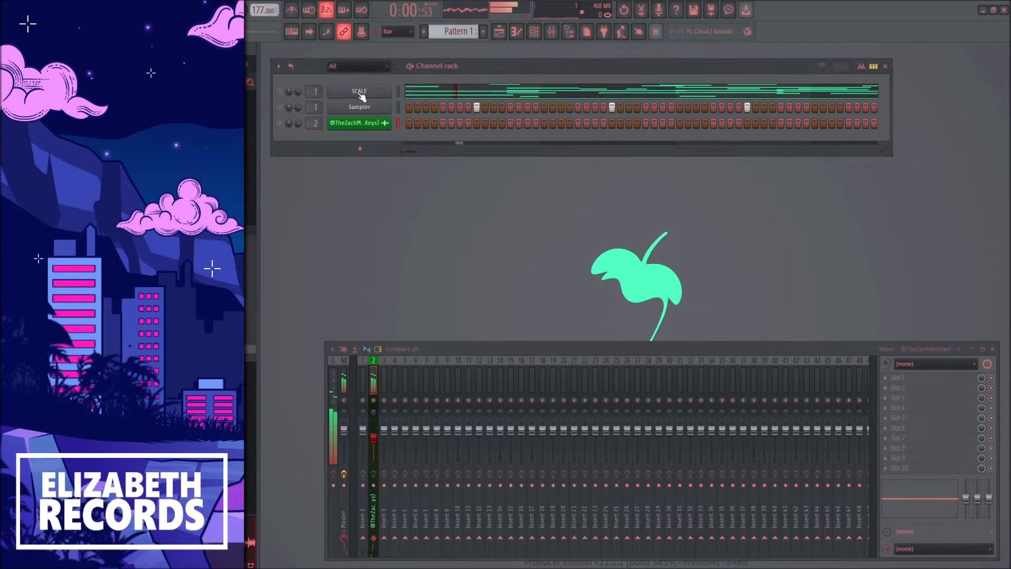
key(space)
click(406, 89)
scroll(406, 90, up, 2)
key(space)
key(Escape)
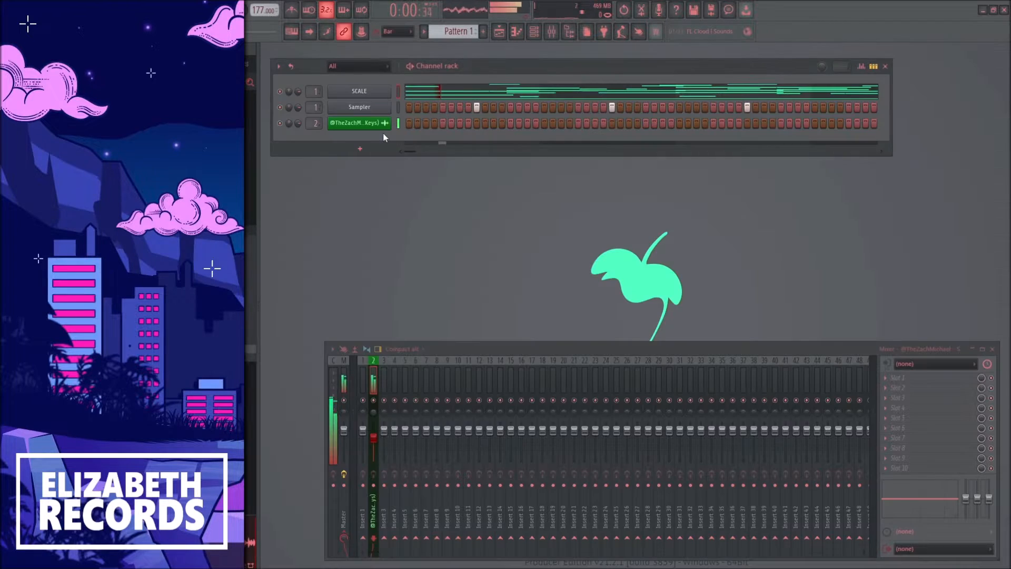
click(378, 126)
key(Escape)
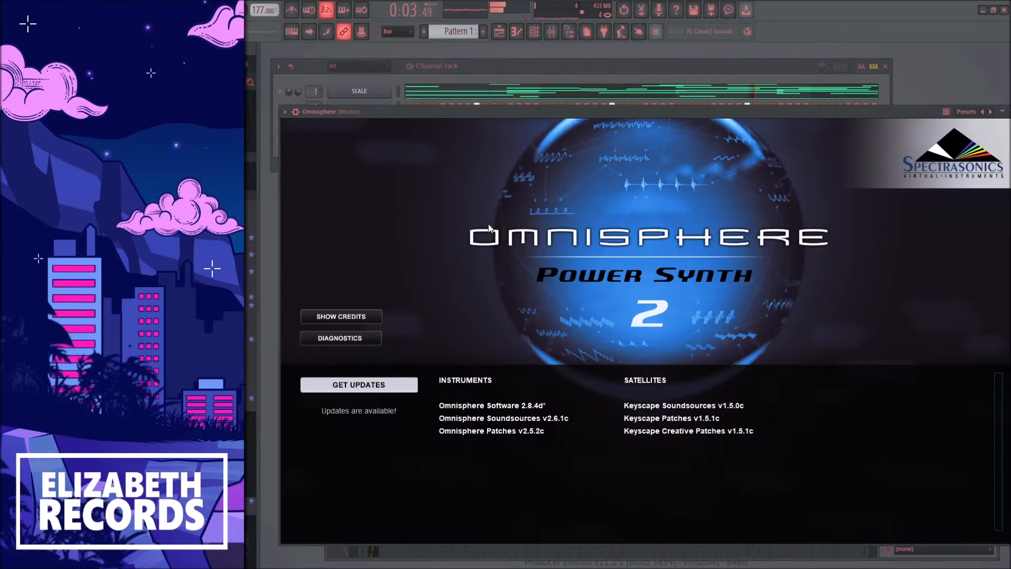
Step: In Omnisphere, search the Pads + Strings patches for "orchestra" and load Dreamy String Orchestra
scroll(363, 291, down, 3)
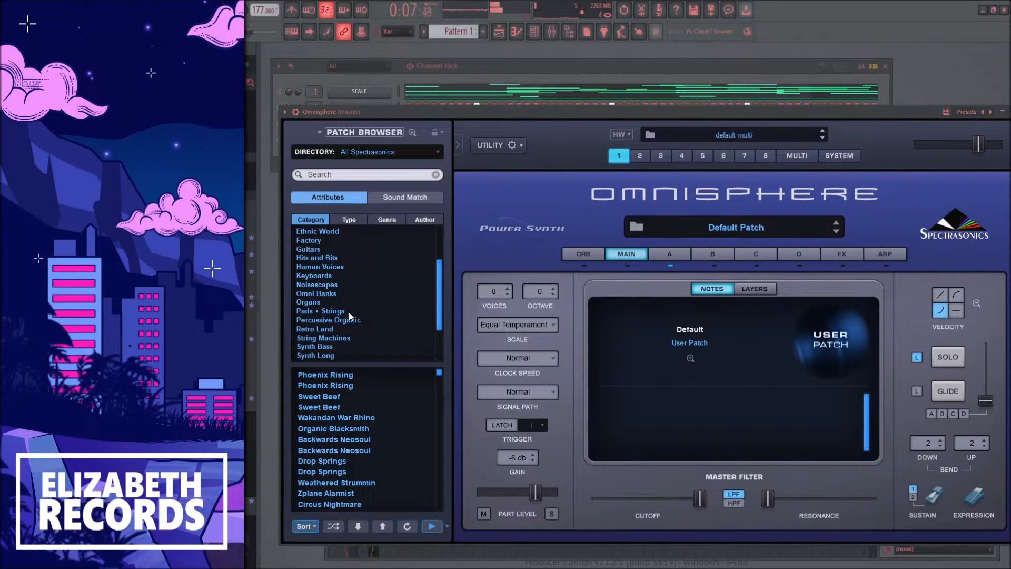
click(349, 311)
click(359, 133)
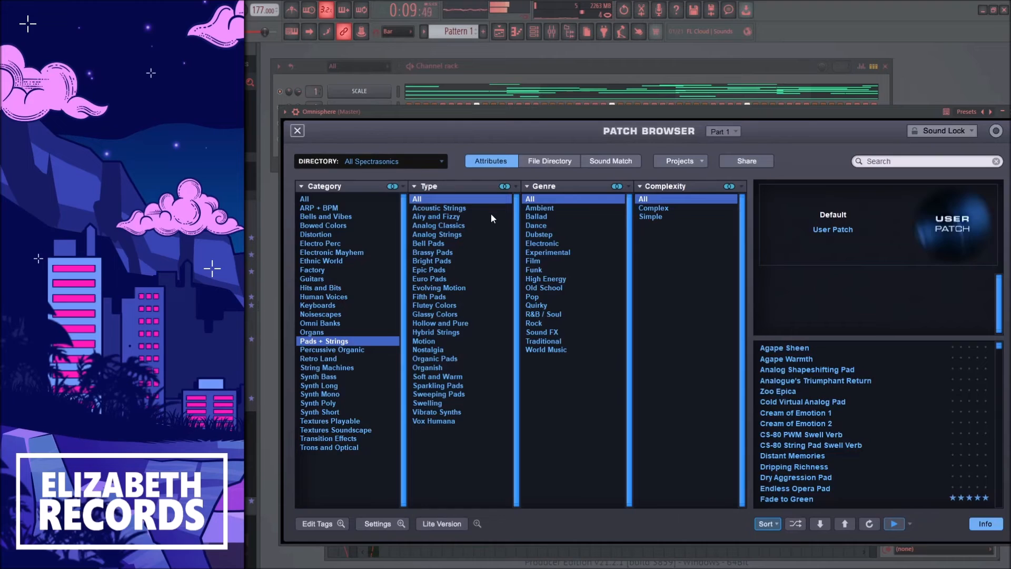
key(space)
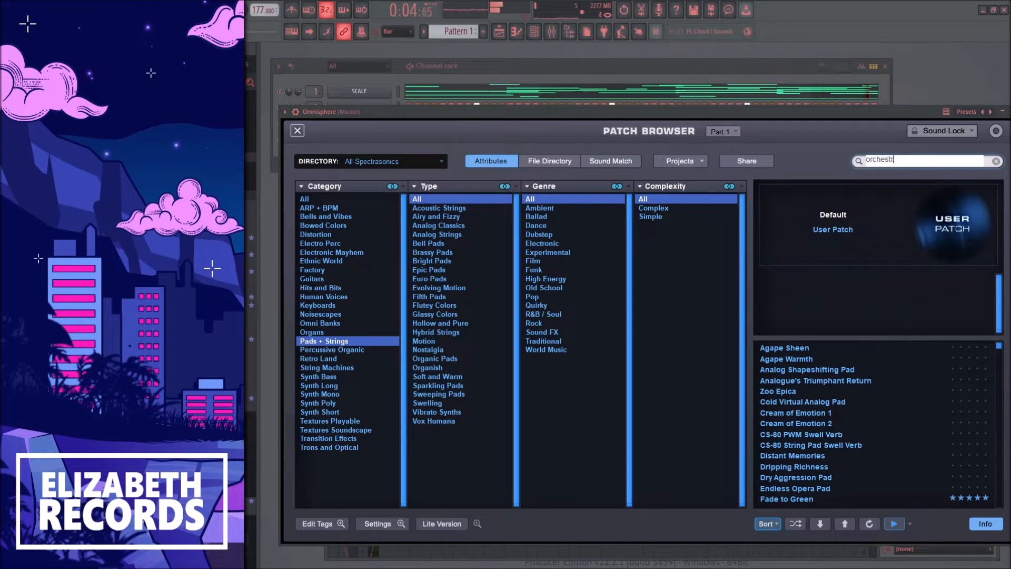
text(a)
click(841, 413)
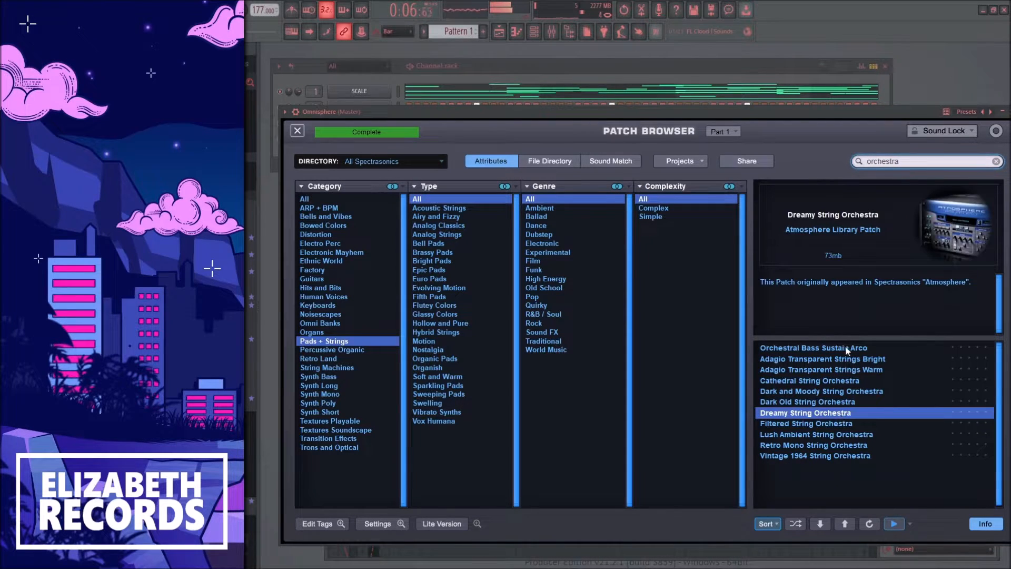
Step: Close the Omnisphere window and route its channel to mixer track 3
drag(555, 115, 511, 111)
click(970, 109)
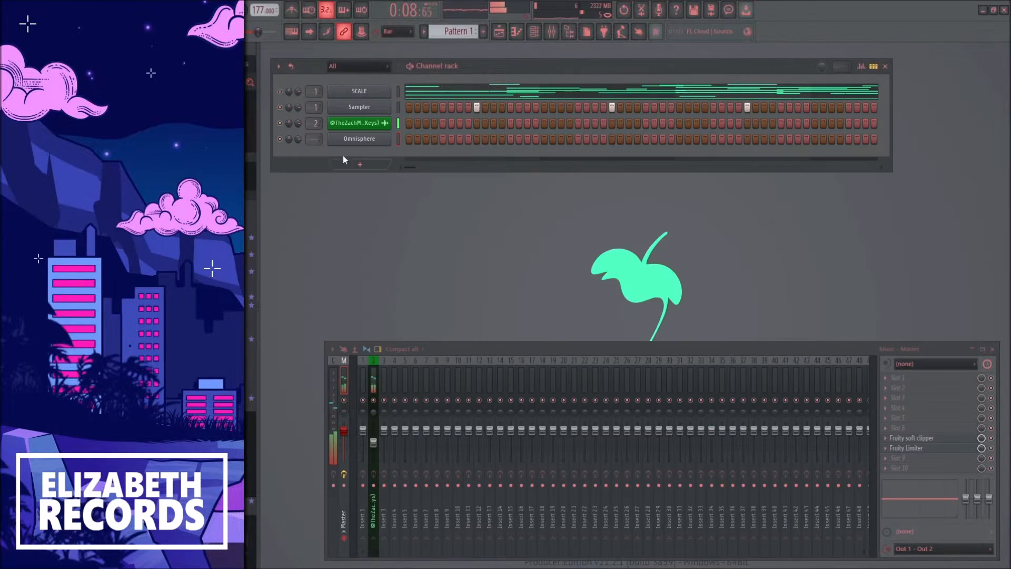
drag(315, 143, 316, 139)
Step: Stamp an E natural minor scale at bar 5 in Omnisphere's piano roll and raise it an octave as a guide
key(F7)
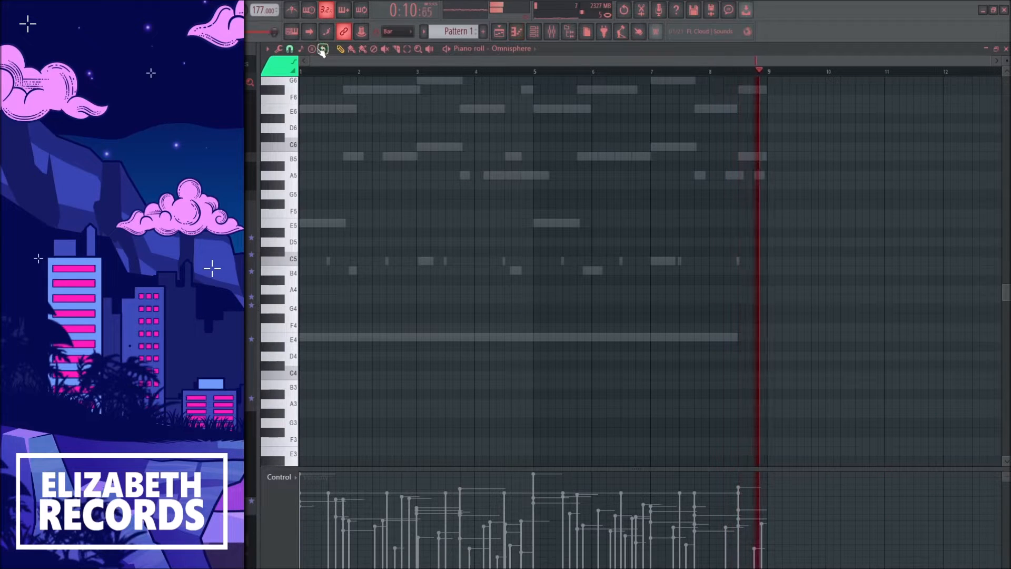
key(space)
click(534, 335)
key(ctrl+Up)
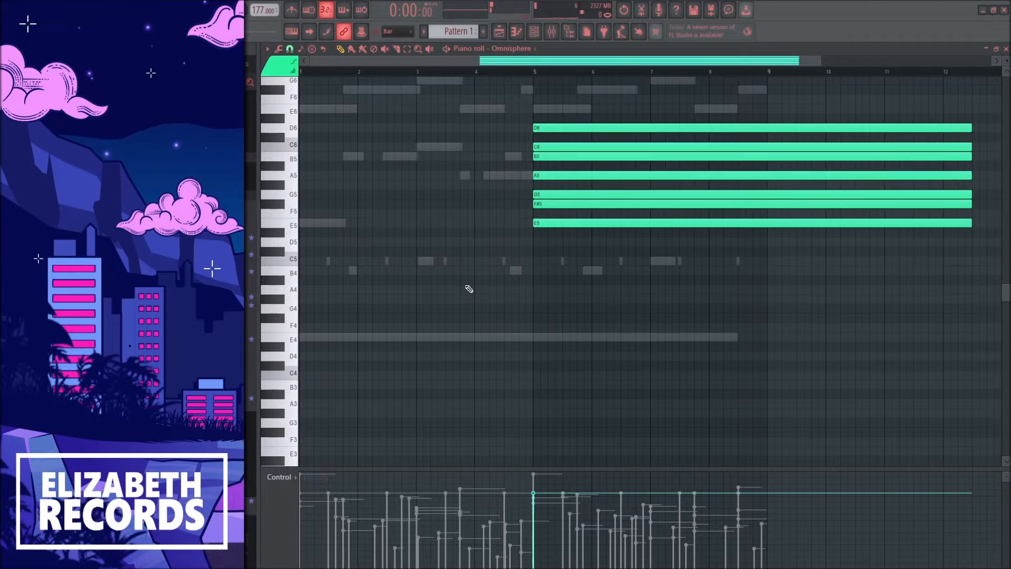
Step: Draw string notes E5 and E6 in bar 1, F#6 in bar 2, and G6 with C6 across bars 3 and 4
click(302, 224)
click(307, 108)
drag(394, 354, 337, 179)
drag(736, 194, 322, 251)
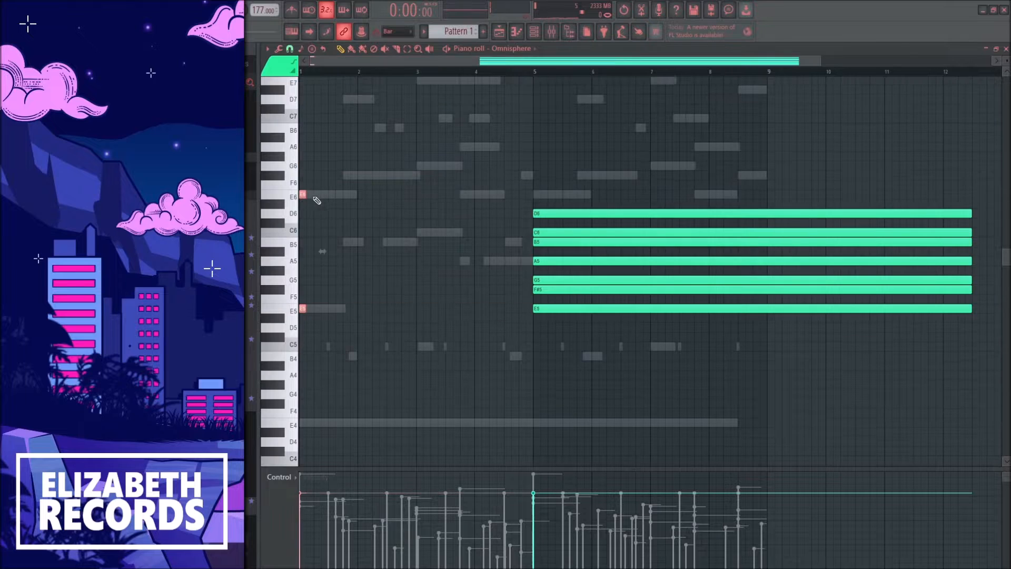
click(364, 176)
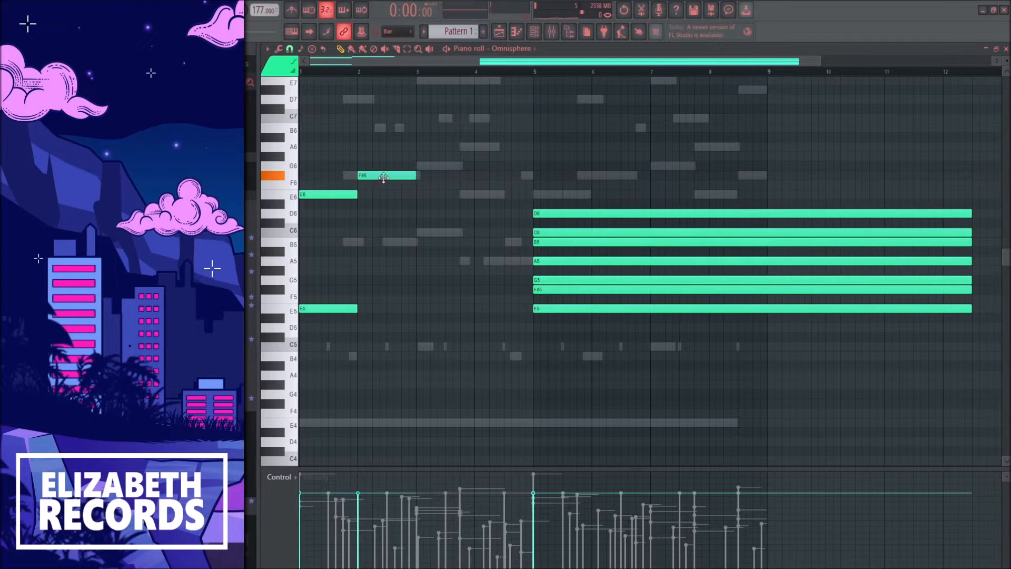
drag(471, 166, 529, 166)
key(space)
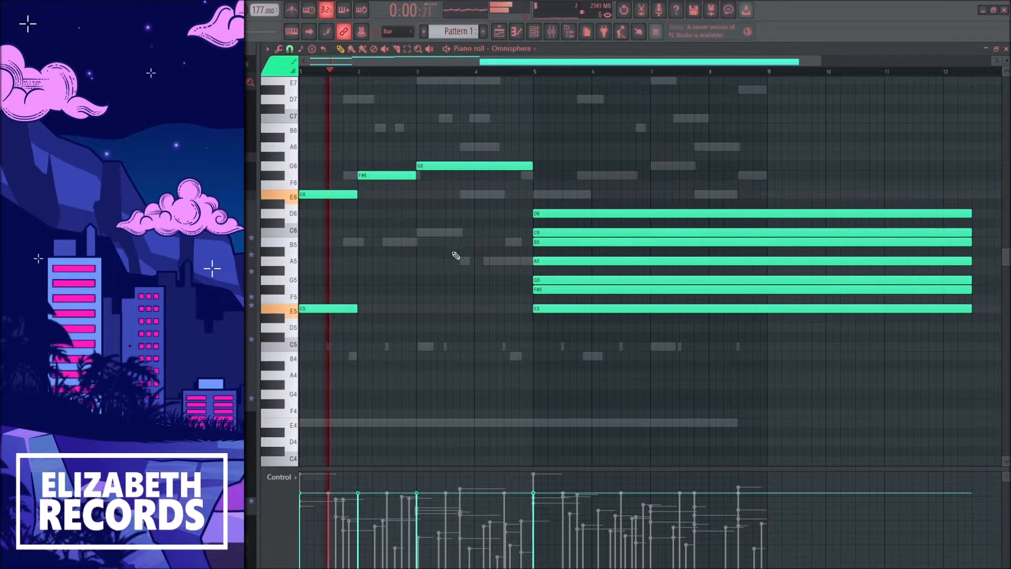
click(419, 232)
Step: Delete the scale guide notes and duplicate the four-bar string phrase into bars 5 to 8
right_click(538, 213)
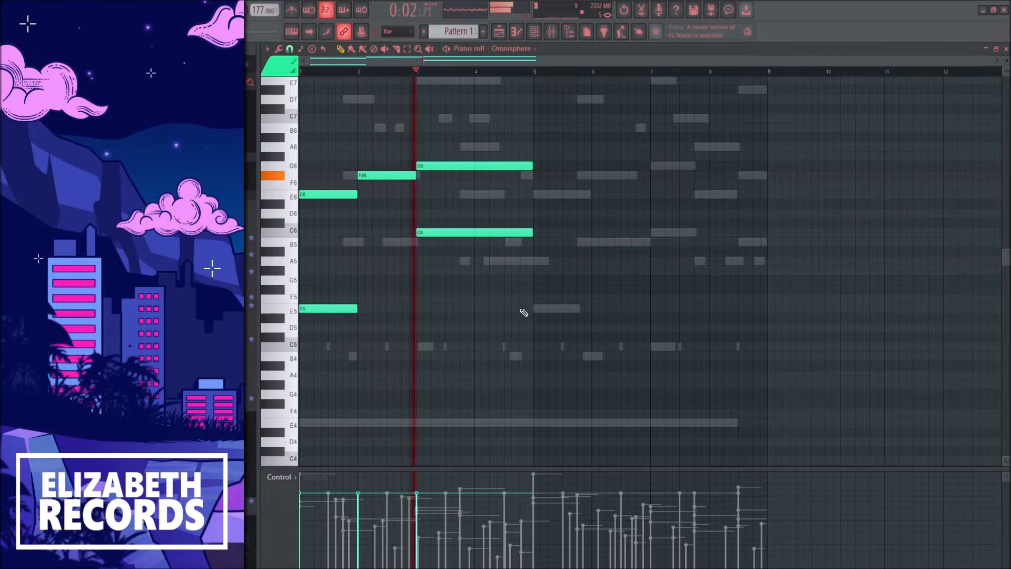
key(ctrl+b)
key(Escape)
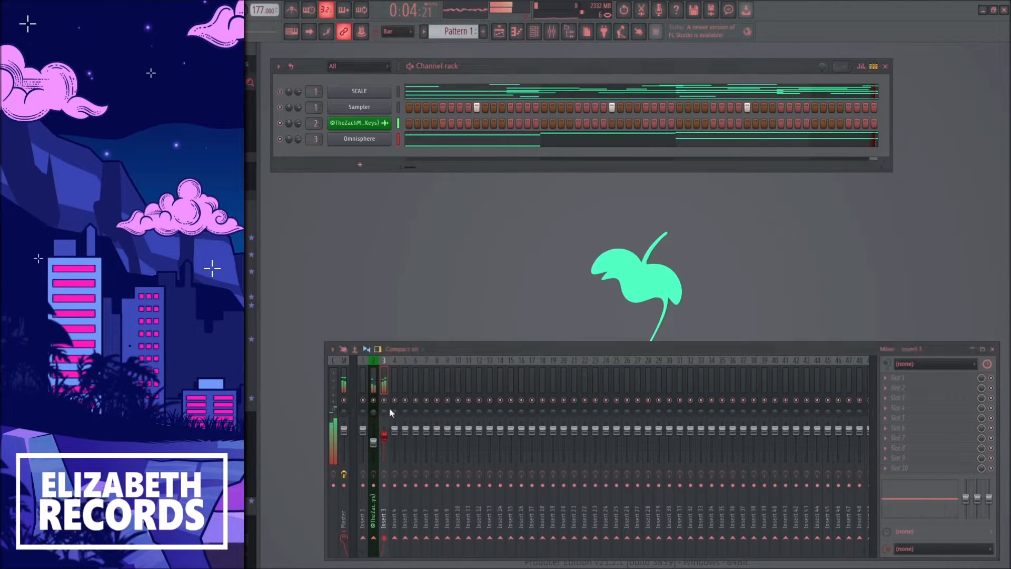
Step: Raise the C6 string note in bars 7 and 8 an octave to C7 and vary the string note velocities
click(418, 141)
drag(690, 219, 731, 245)
key(ctrl+Up)
ctrl+click(731, 245)
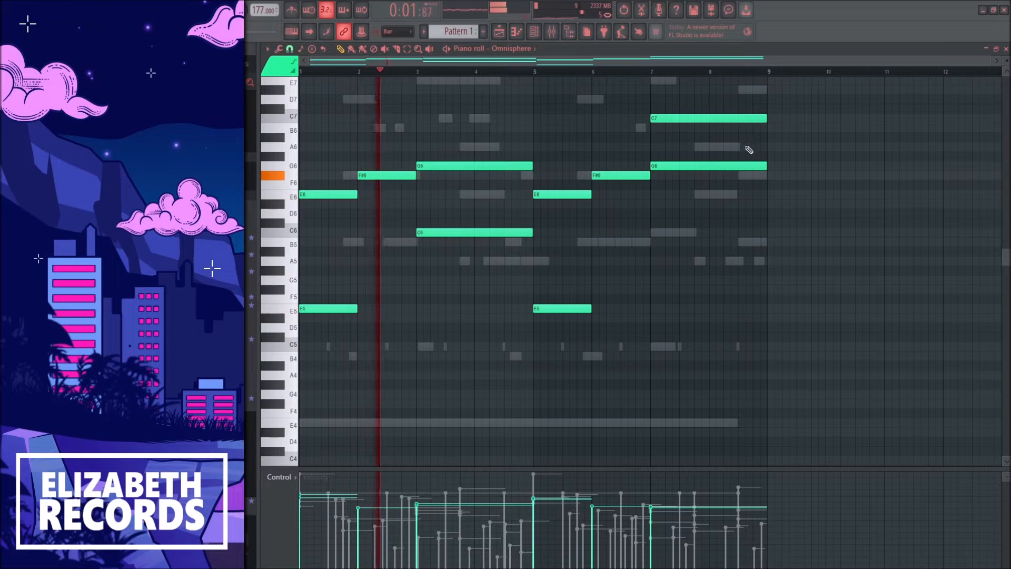
key(F7)
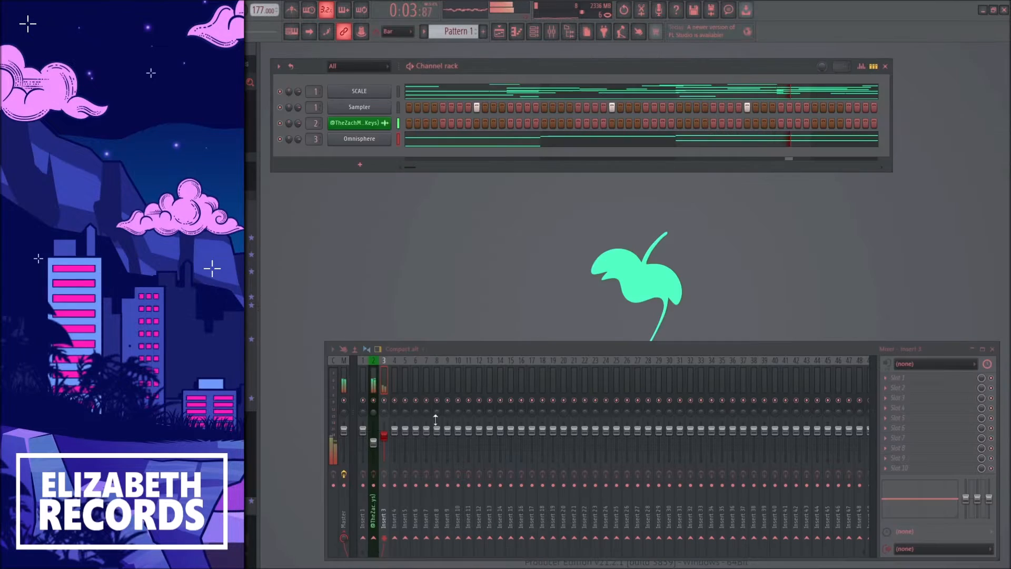
click(406, 139)
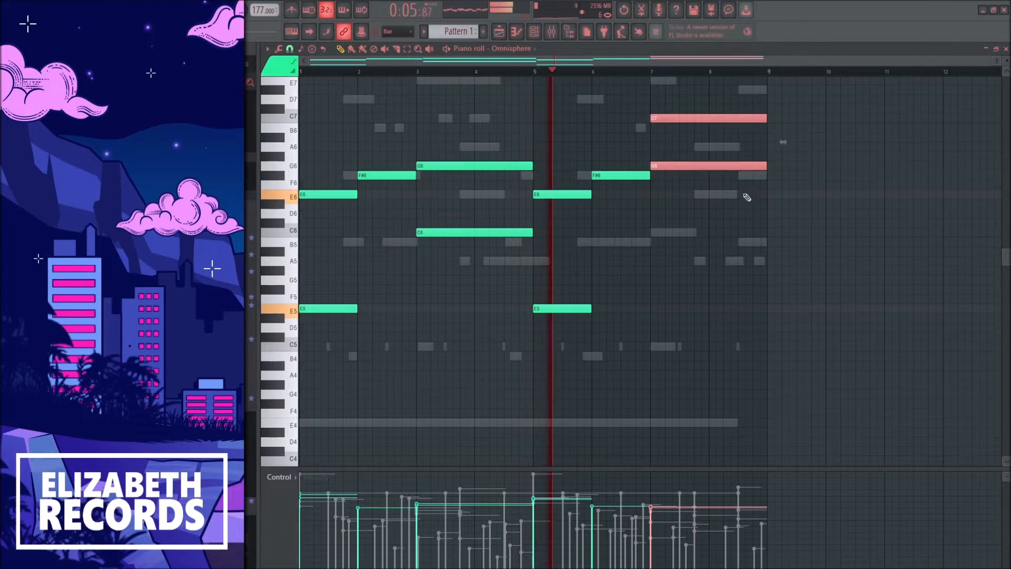
key(F7)
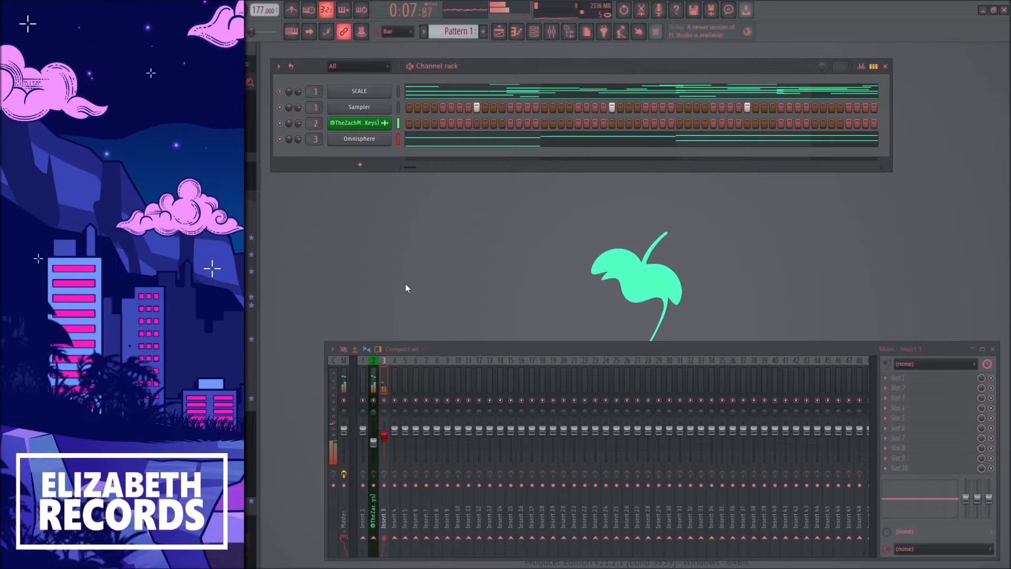
Step: Load the Giggle Clap sample into the Sampler channel and add a short C5 hit early in bar 1
click(360, 107)
key(F7)
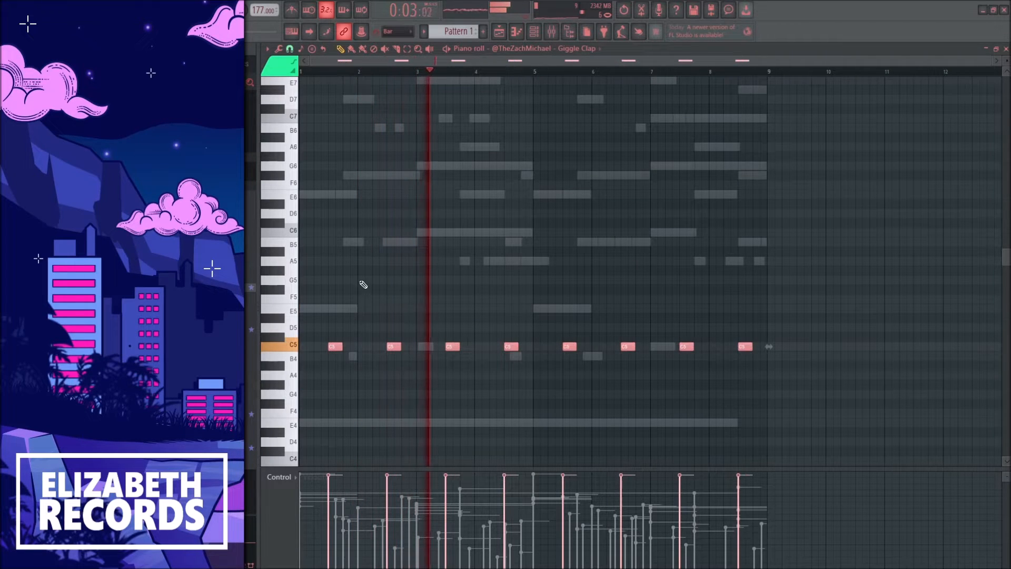
scroll(362, 283, down, 1)
click(309, 317)
key(space)
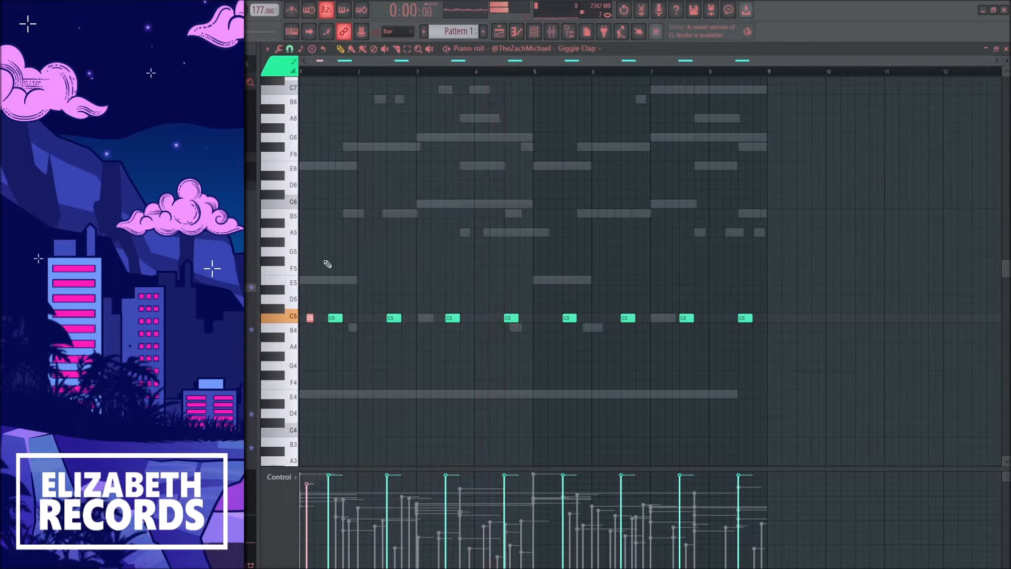
key(space)
scroll(358, 337, down, 1)
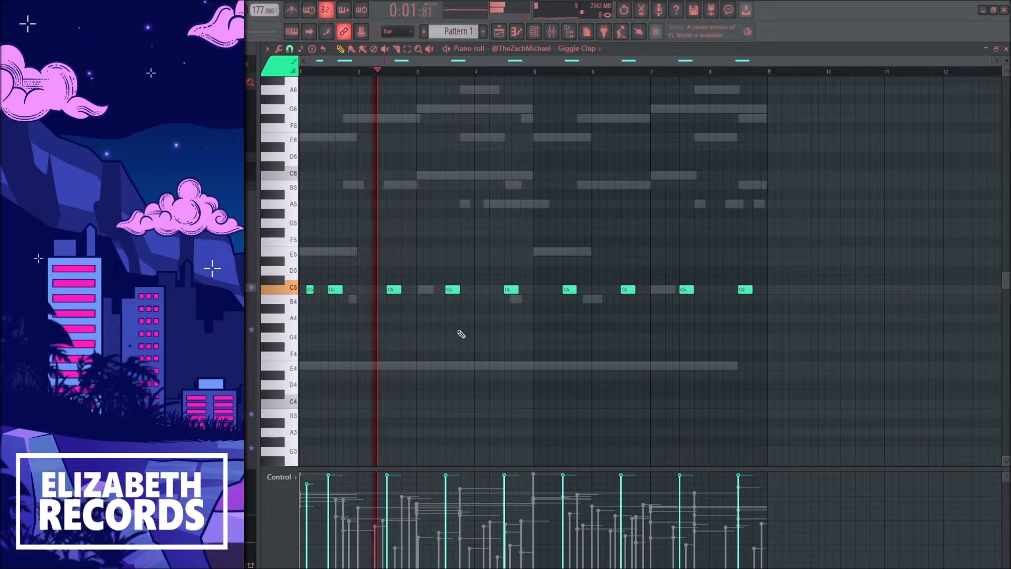
key(F7)
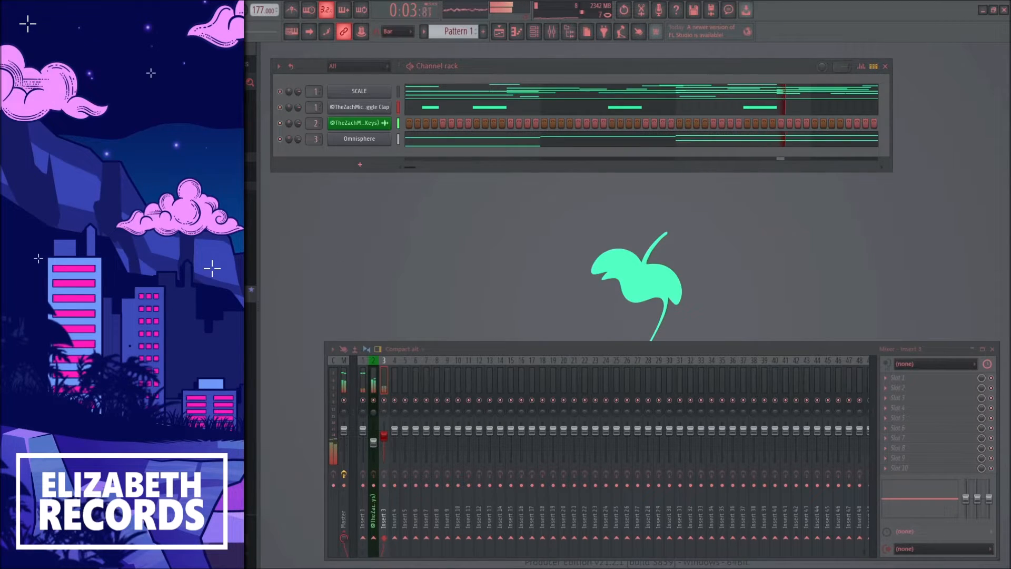
Step: Add the hi-hat sample as a channel on mixer track 4 and fill every second step
drag(326, 164, 328, 164)
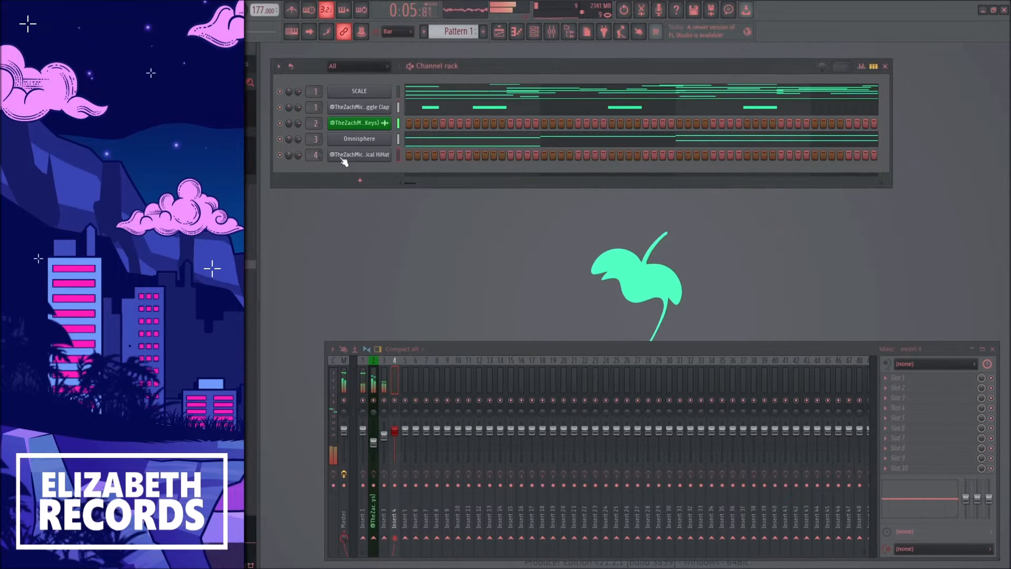
click(372, 155)
key(Escape)
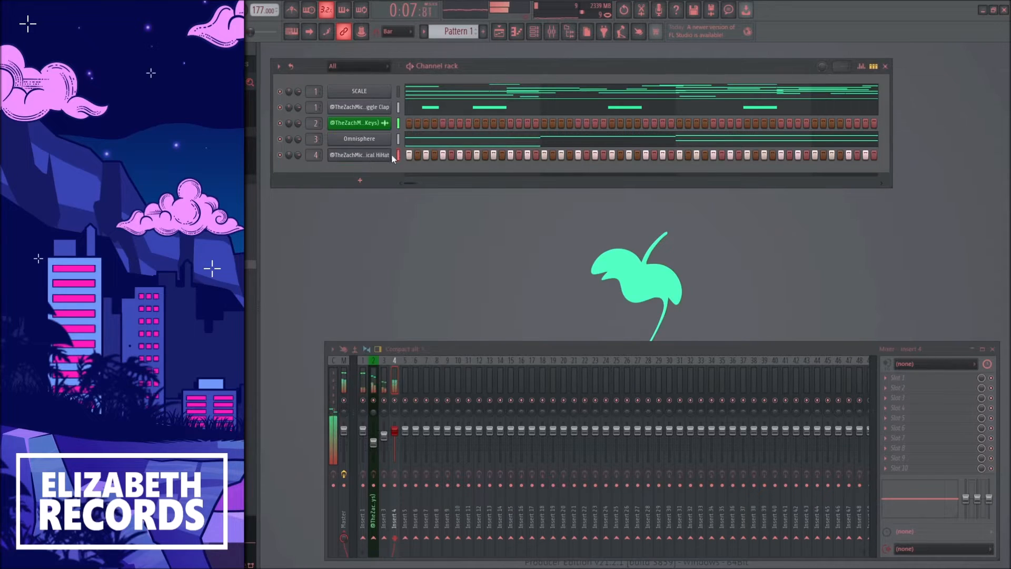
Step: Chop the last two hi-hat notes at the end of bar 8 into a fast roll
key(F7)
drag(774, 299, 755, 288)
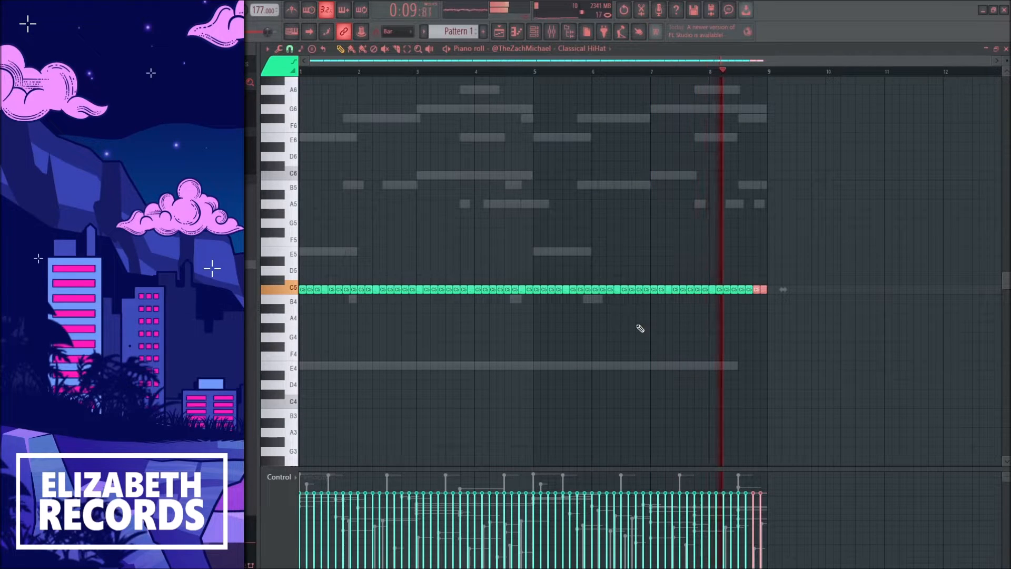
key(alt+u)
key(ctrl+d)
key(F7)
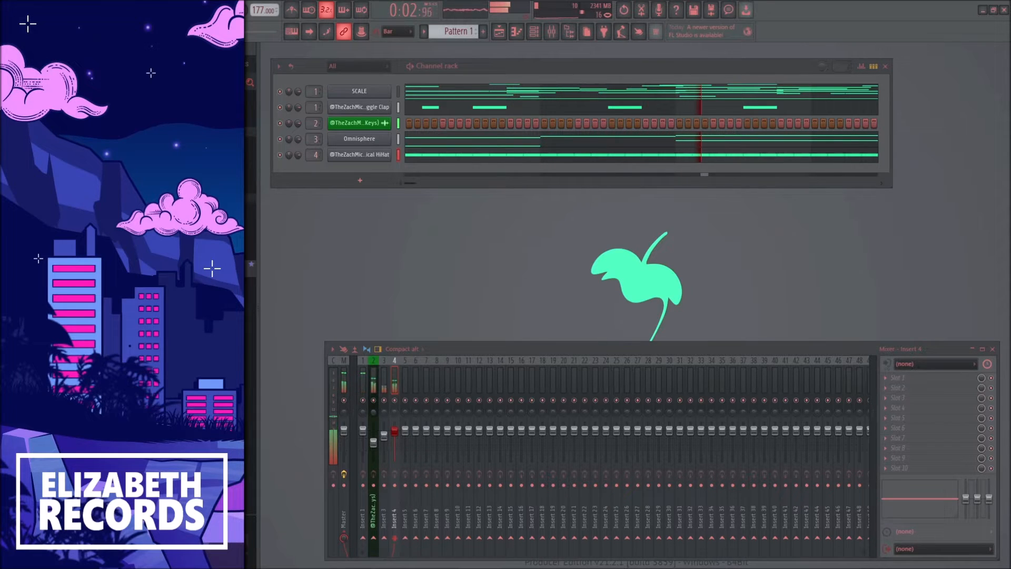
Step: Add the Glimpse Kick sample as a channel on mixer track 5 and place four C5 hits across bars 1 to 3
drag(349, 175, 350, 176)
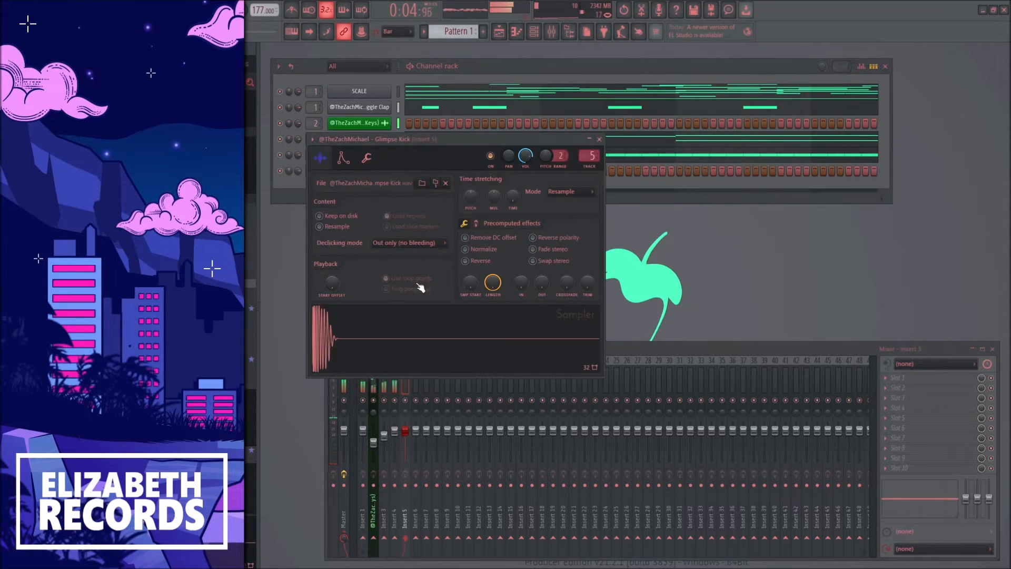
key(Escape)
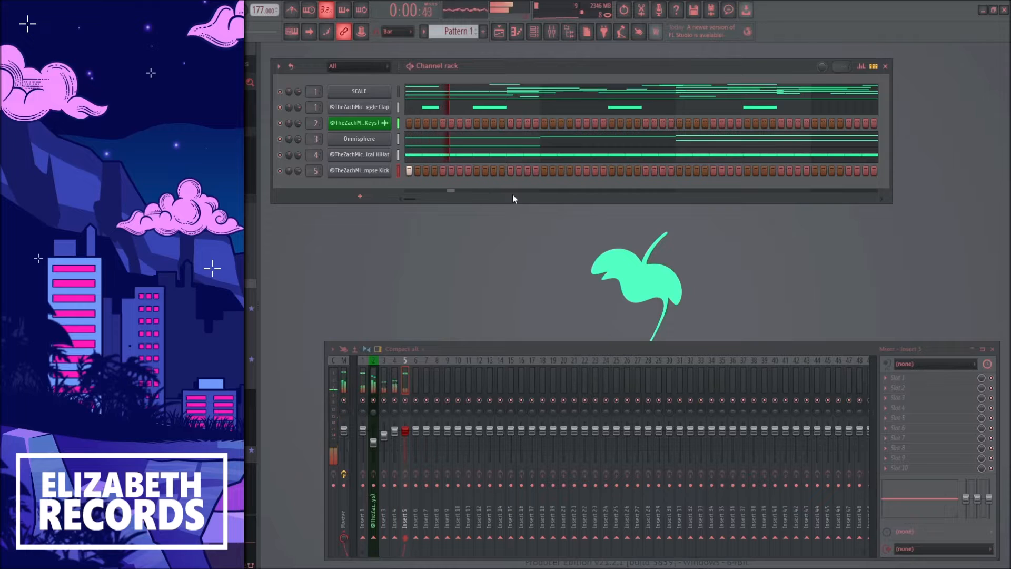
key(F7)
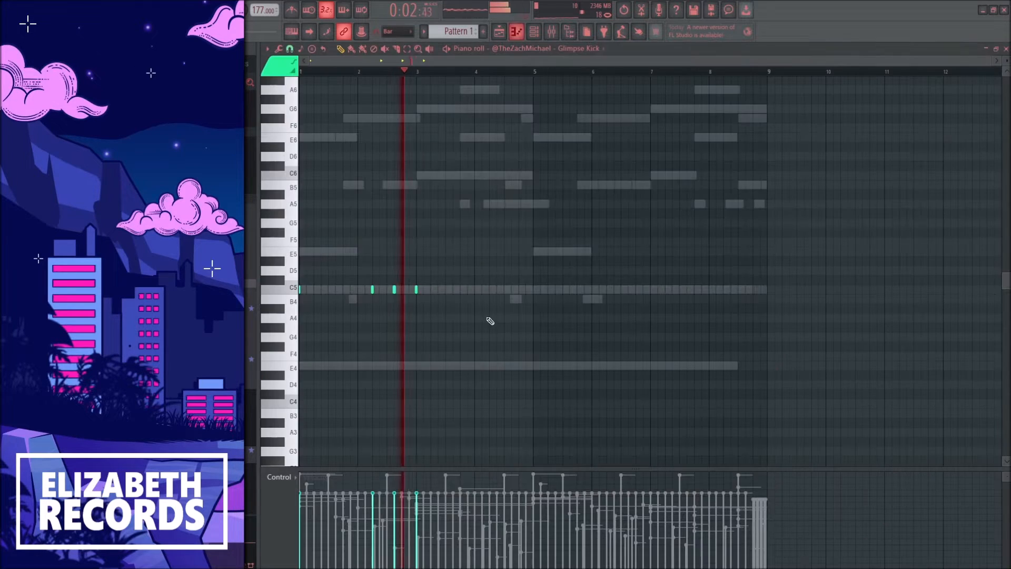
Step: Duplicate the four kick hits and align the copy to start at bar 5
drag(531, 72, 300, 73)
key(ctrl+b)
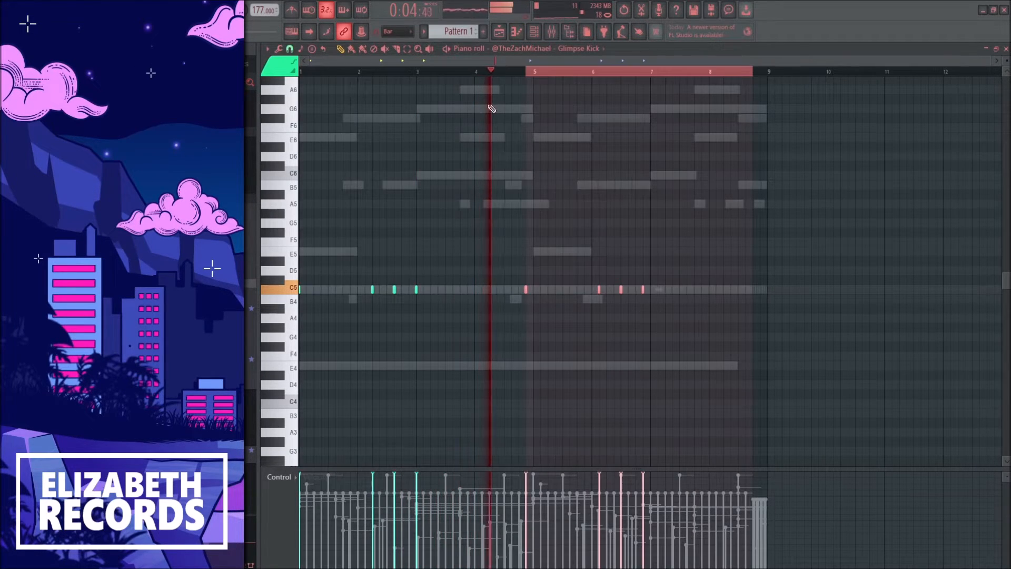
key(shift+Right)
key(space)
ctrl+click(537, 74)
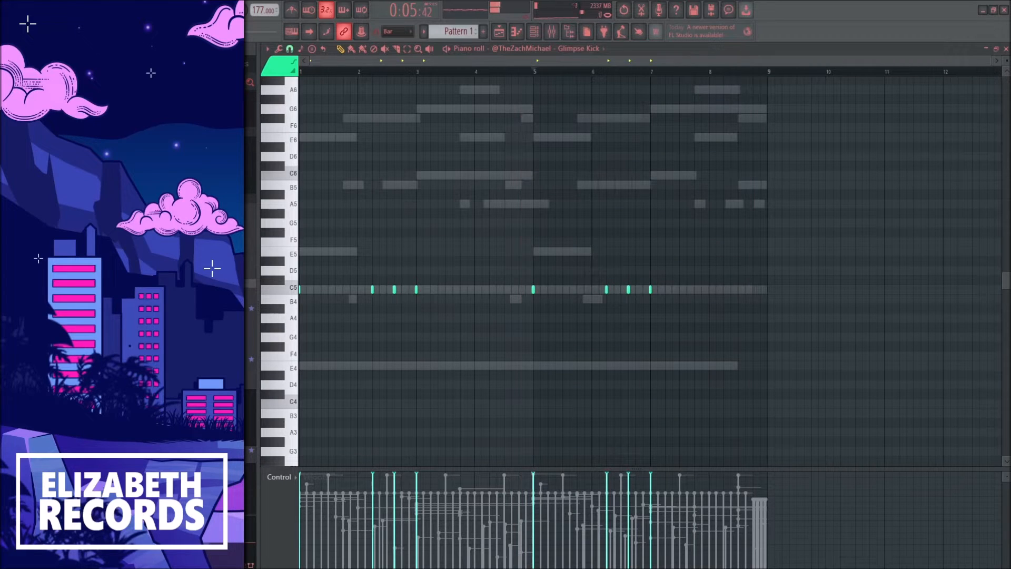
key(F7)
key(space)
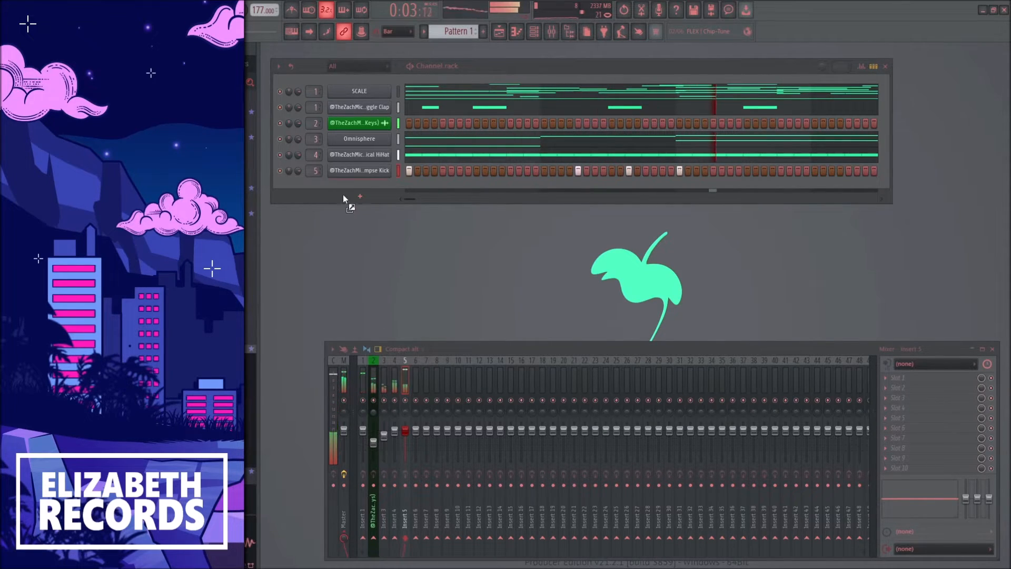
Step: Add the SPINZ 808 sample as a channel on mixer track 6
drag(343, 199, 343, 200)
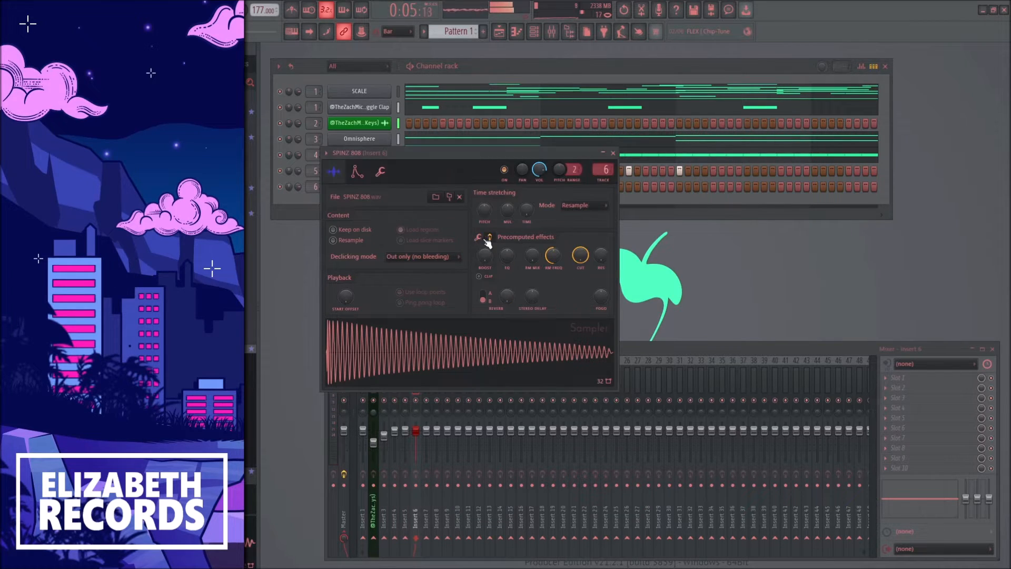
click(380, 171)
click(350, 302)
key(Escape)
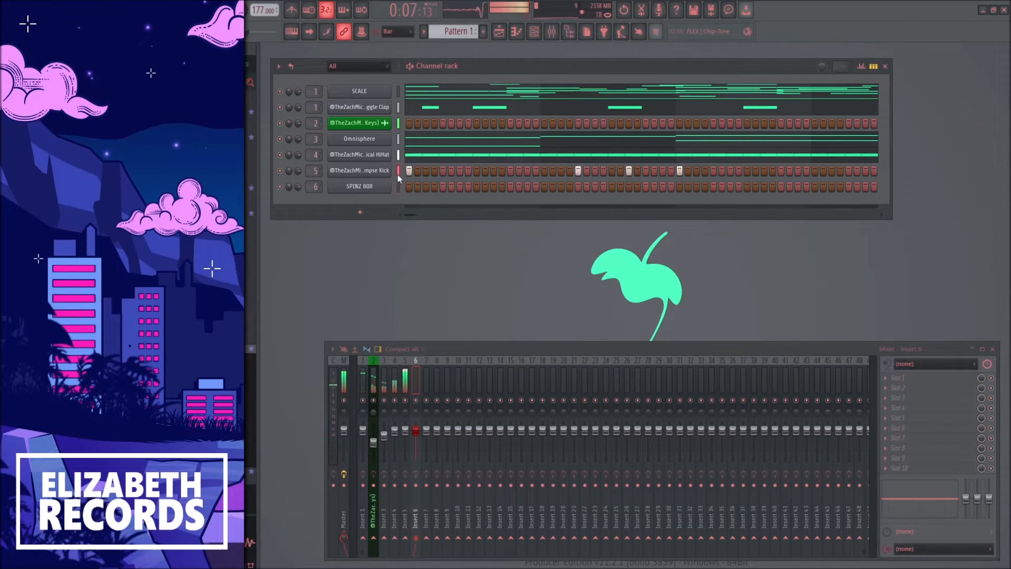
Step: Enter B4 notes for the 808 on the kick rhythm and extend each note to meet the following one
key(F7)
key(ctrl+l)
key(space)
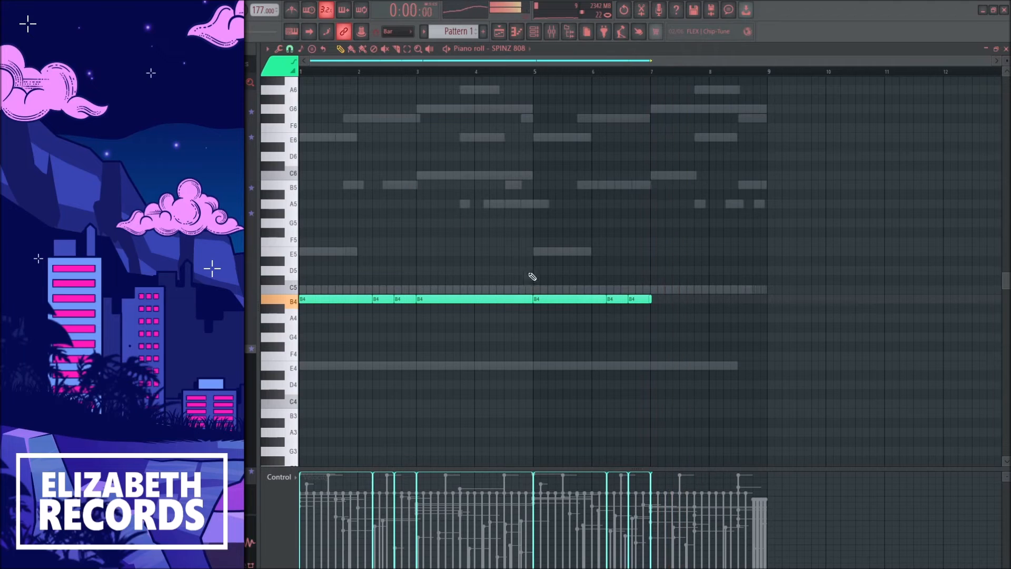
Step: Delete the 808 notes from bar 5 onward and raise the remaining notes to E5
right_click(564, 299)
key(shift+Up)
key(shift+Up)
key(shift+Up)
key(shift+Up)
key(shift+Up)
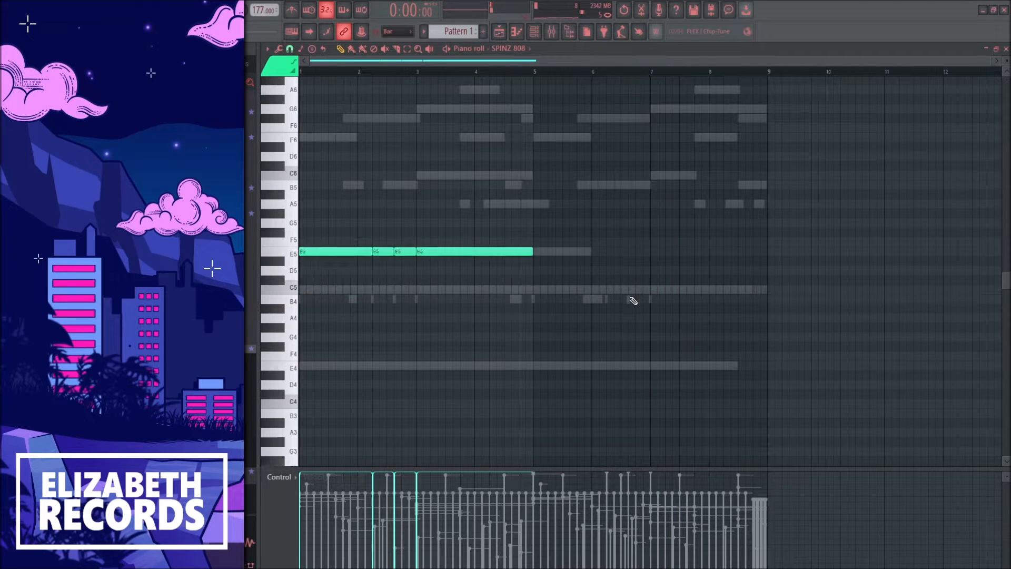
Step: Lower the long 808 note in bars 3 and 4 to C5 and duplicate the four-bar phrase into bars 5 to 8
key(shift+Up)
key(shift+Up)
key(shift+Up)
key(shift+Up)
key(shift+Up)
key(shift+Up)
key(shift+Up)
key(shift+Up)
key(ctrl+Down)
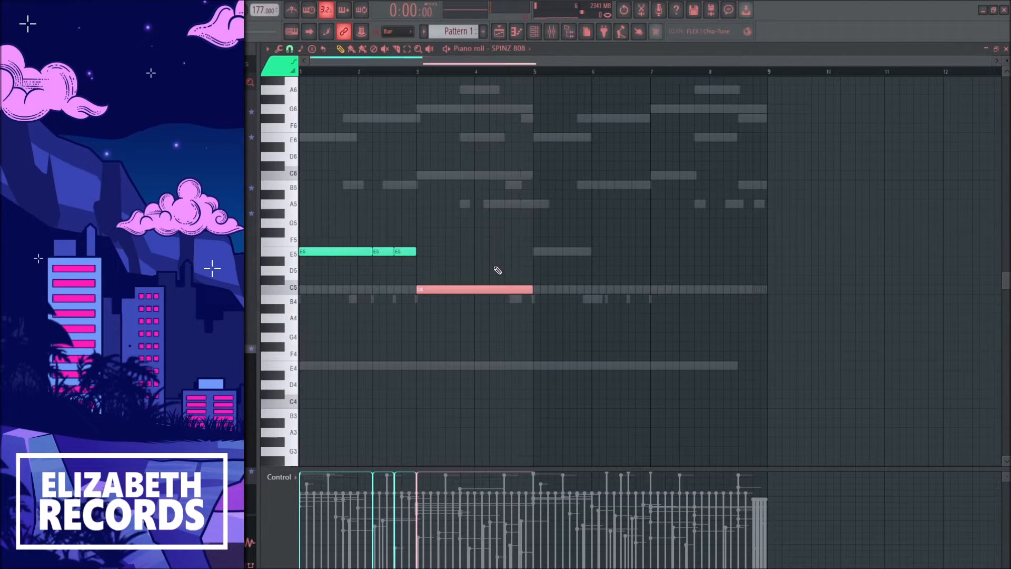
key(ctrl+d)
key(ctrl+b)
Step: Move the 808 note in bars 3 and 4 back to E5 and lower the notes in bars 5 and 6 to C5
drag(449, 288, 450, 252)
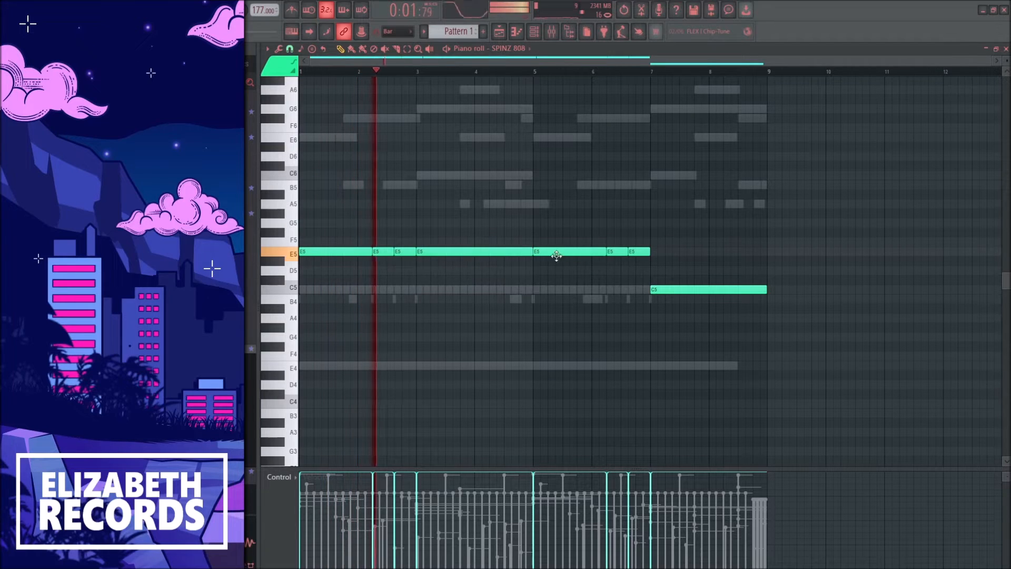
drag(557, 255, 660, 264)
drag(588, 254, 588, 292)
drag(785, 323, 337, 221)
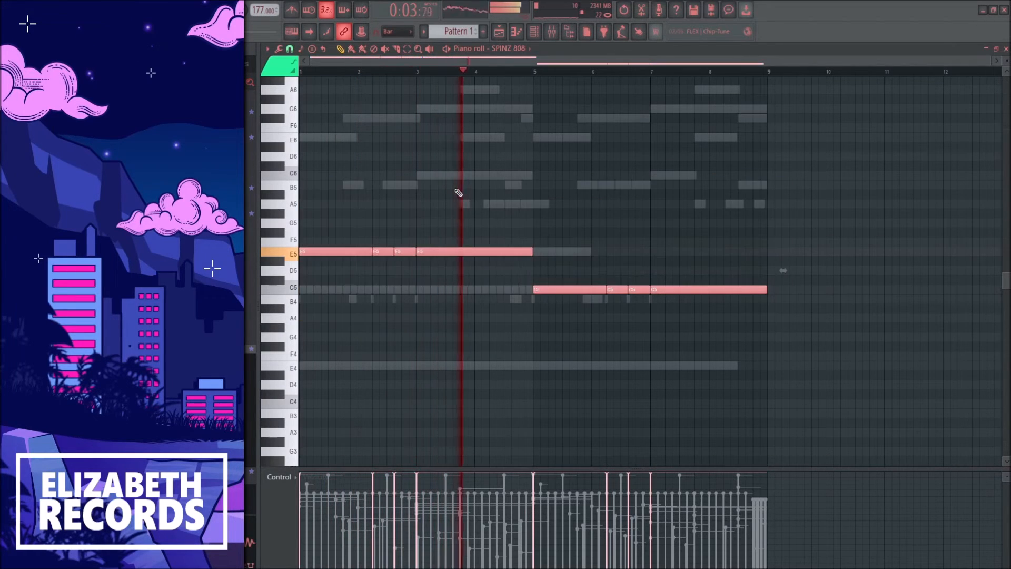
key(ctrl+d)
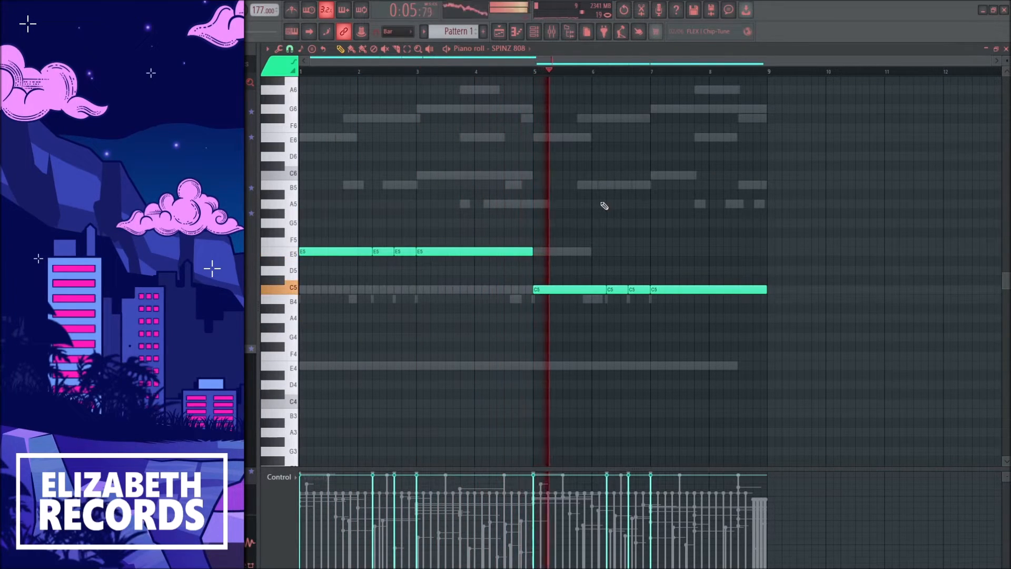
key(F7)
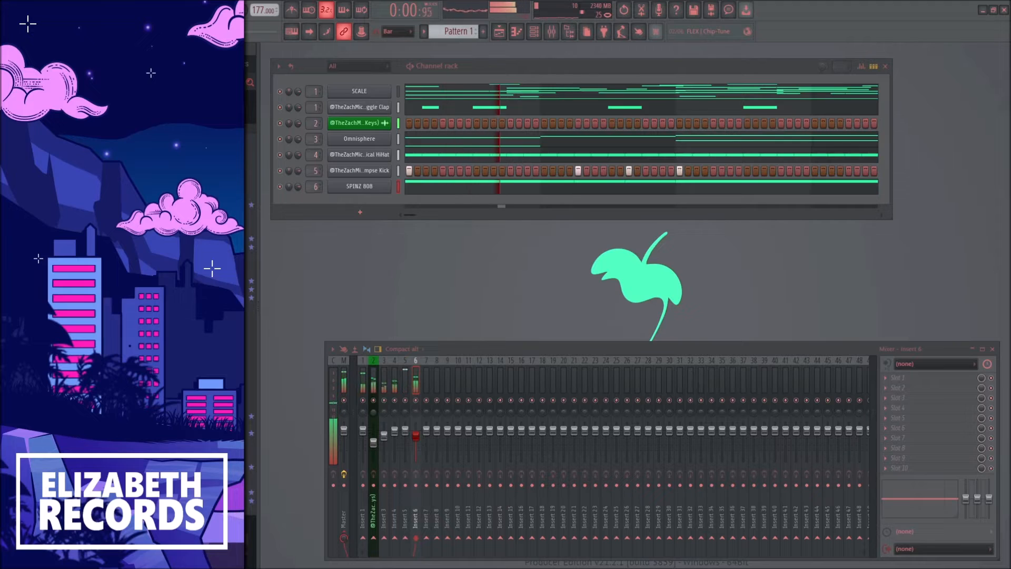
Step: Add the Go Crazy OpenHat sample as a channel on mixer track 7 with hits on steps 1, 9, 17 and 25
drag(316, 208, 310, 207)
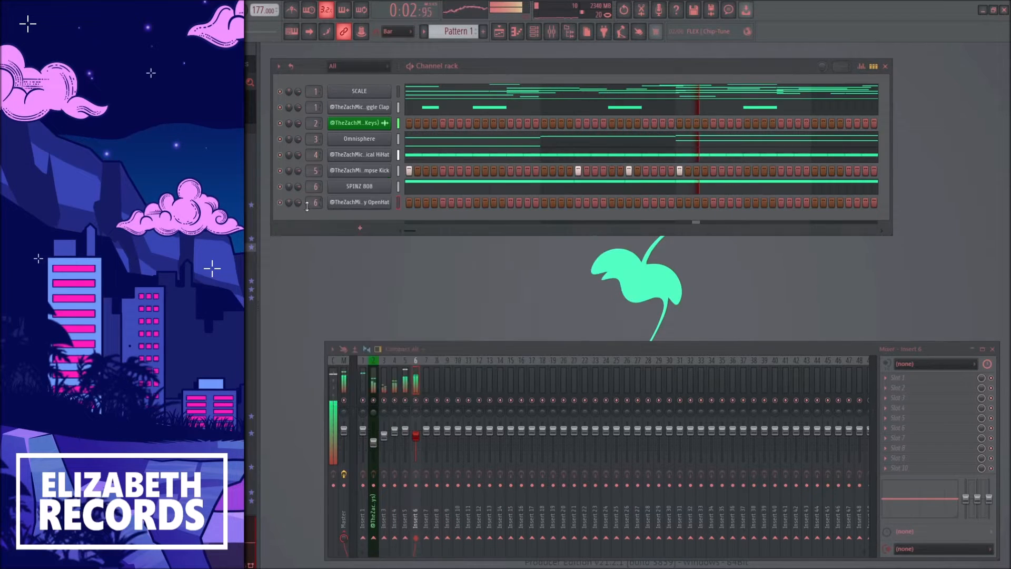
click(475, 204)
click(543, 205)
click(611, 204)
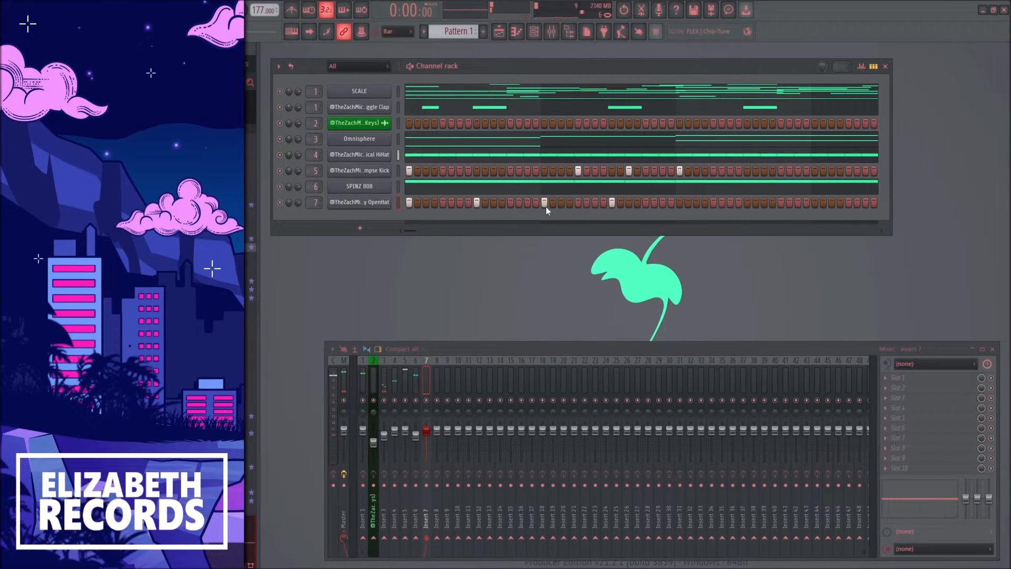
Step: Extend the open hat notes to meet each other and duplicate the two-bar pattern across all eight bars
key(F7)
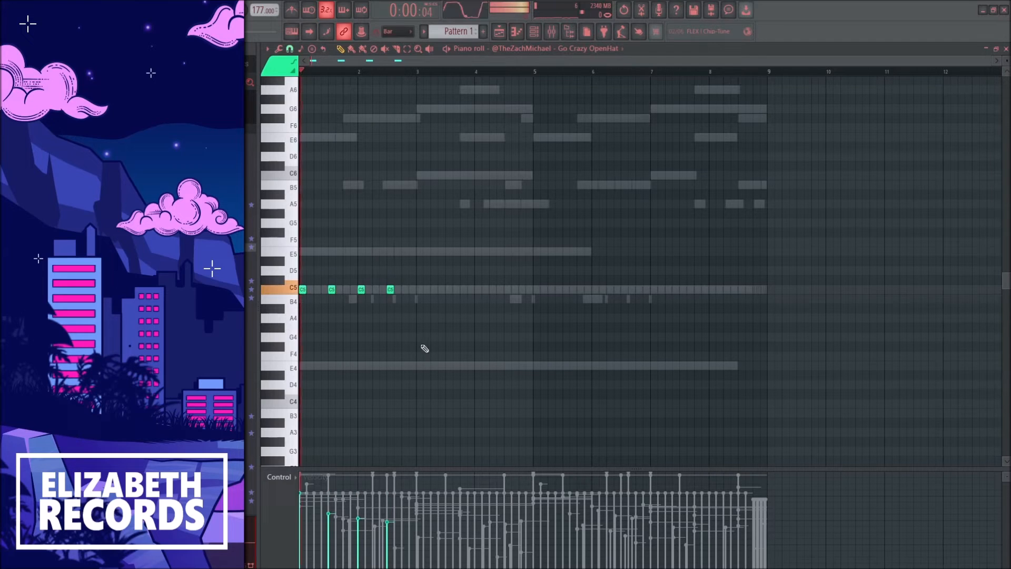
click(421, 290)
key(ctrl+l)
right_click(421, 290)
key(ctrl+b)
key(ctrl+b)
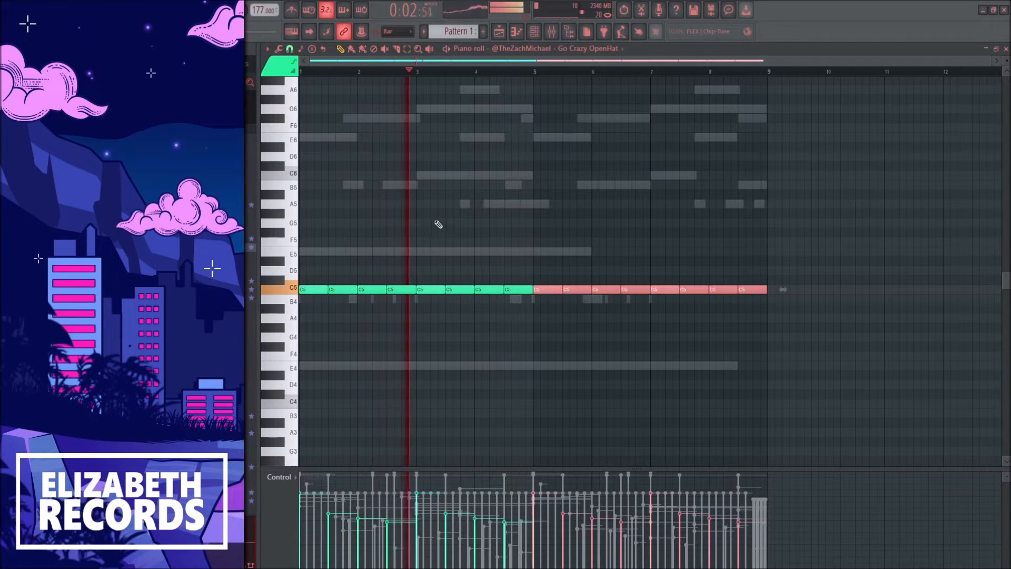
drag(815, 310, 299, 192)
key(F7)
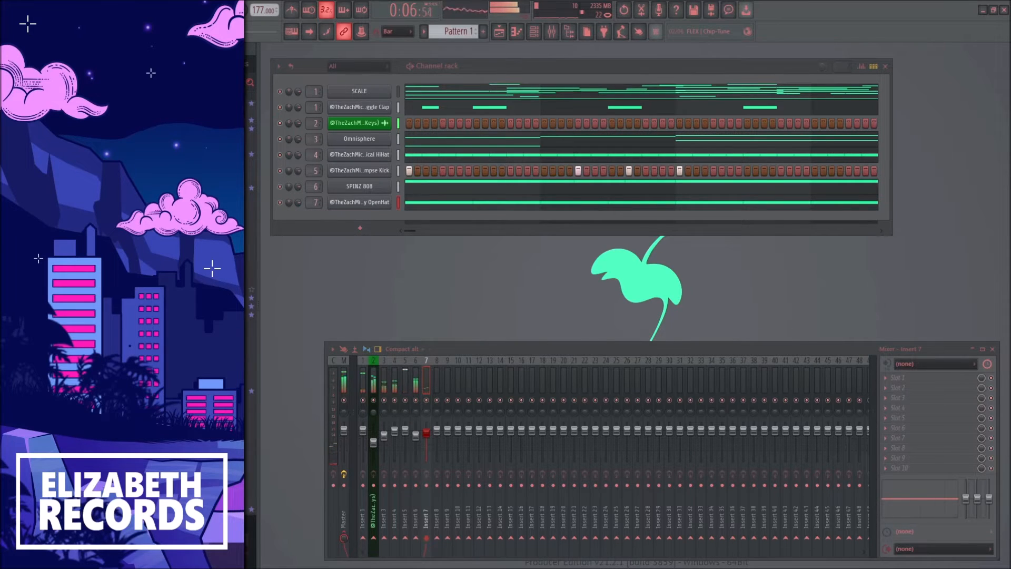
Step: Add the Cam Snare sample as a channel on mixer track 8 with hits on steps 9 and 25
drag(232, 226, 345, 222)
click(344, 222)
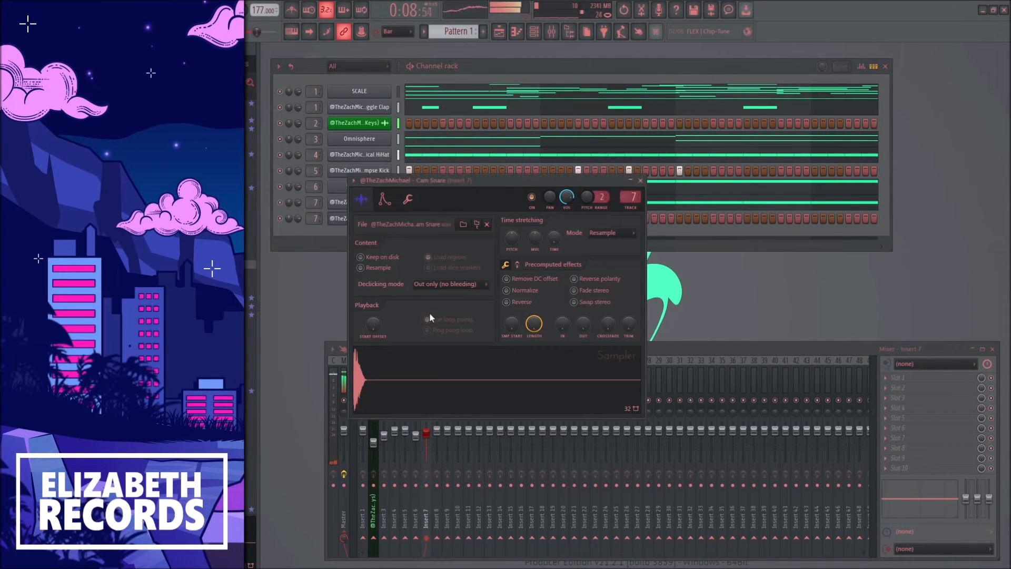
key(Escape)
click(356, 221)
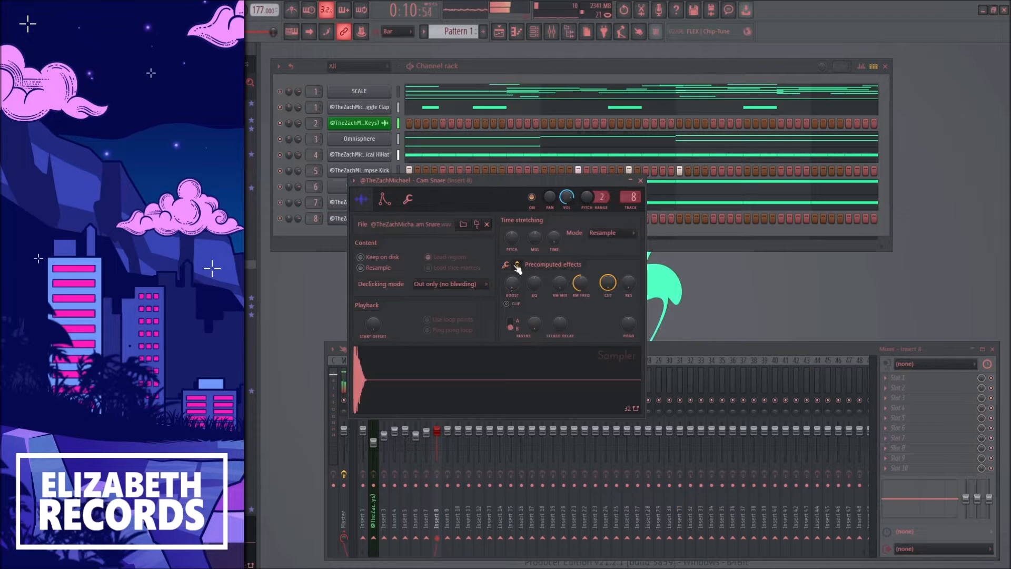
key(Escape)
key(space)
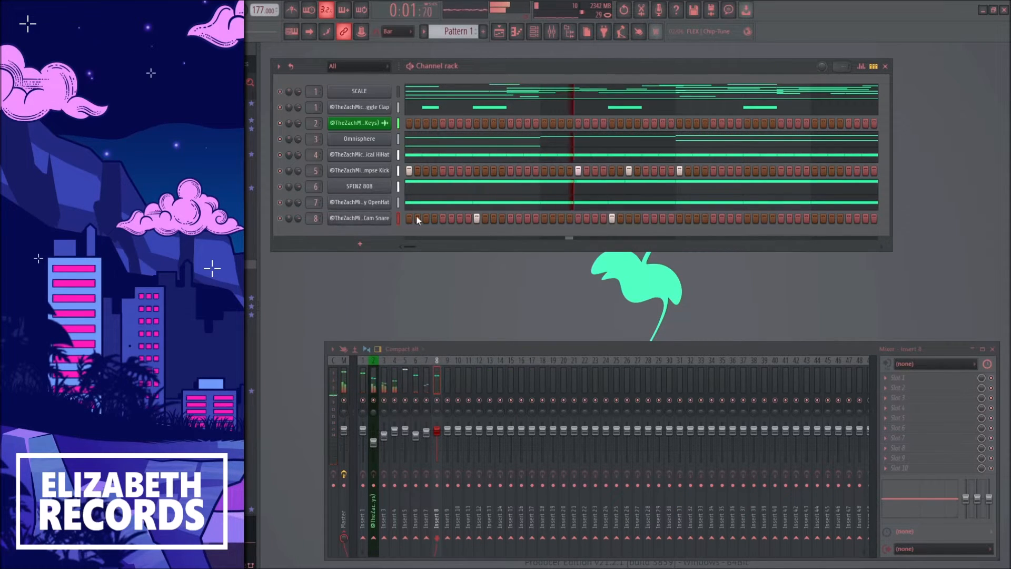
Step: Duplicate the two-bar snare pattern until it fills all eight bars
key(F7)
key(ctrl+b)
key(ctrl+b)
key(ctrl+b)
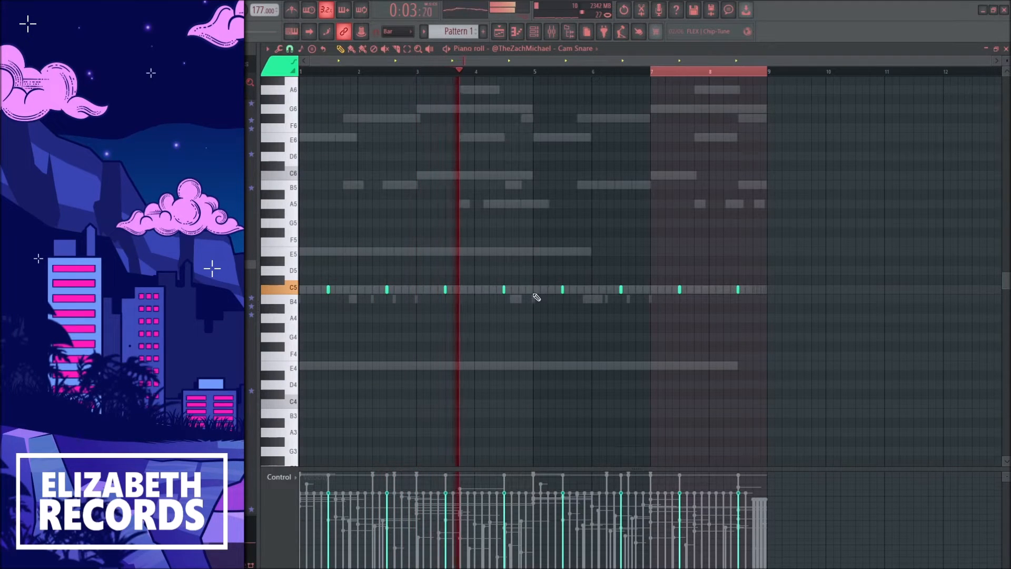
Step: Add an extra, softer C5 snare hit at the end of bar 4
click(530, 290)
drag(533, 309, 524, 269)
key(shift+d)
key(ctrl+d)
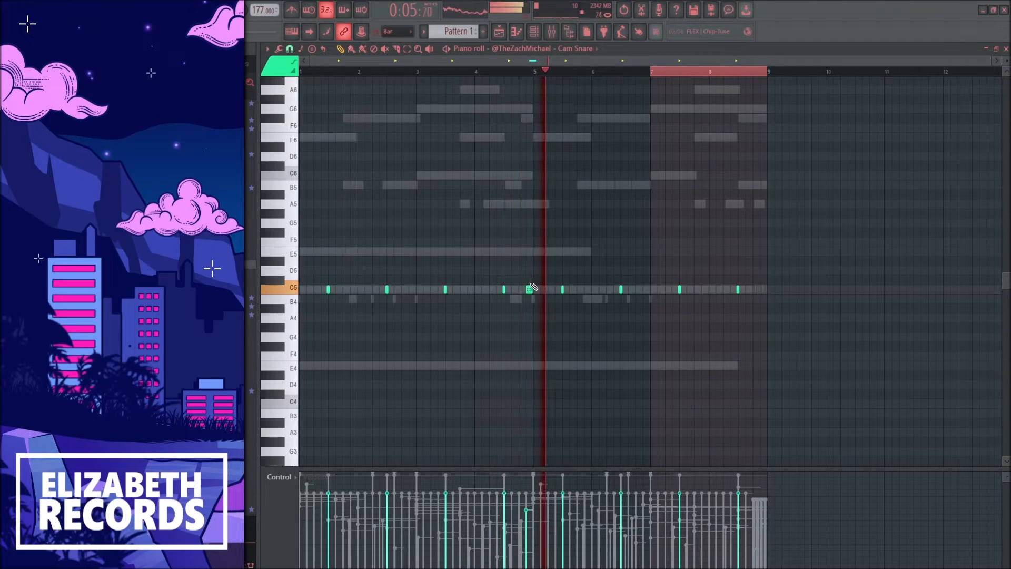
key(F7)
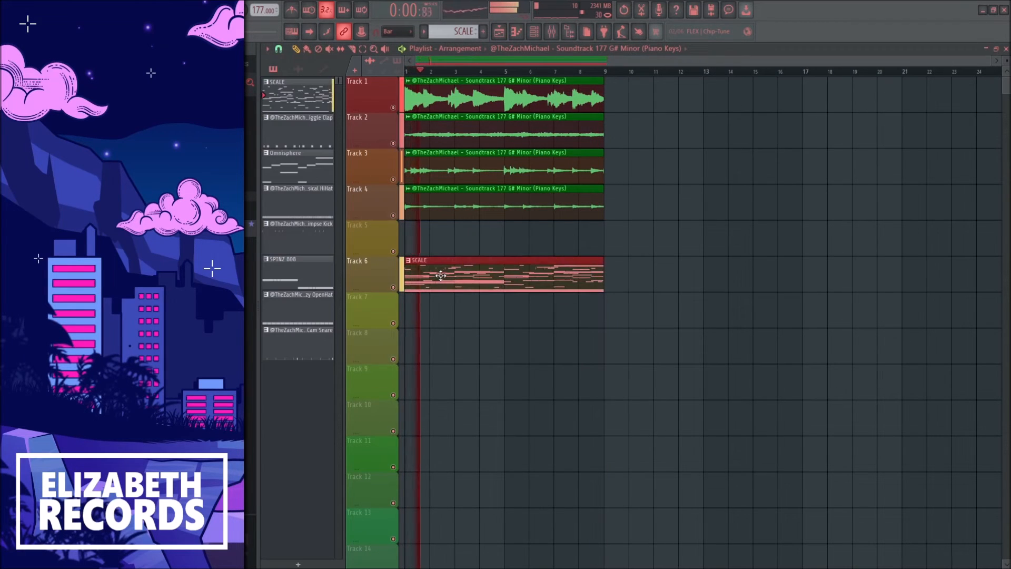
Step: Place the split channel patterns in the playlist and move the Giggle Clap clip to bar 1 on track 7
click(306, 131)
shift+click(317, 340)
drag(316, 340, 484, 224)
scroll(684, 303, down, 2)
scroll(671, 311, down, 1)
drag(604, 241, 416, 271)
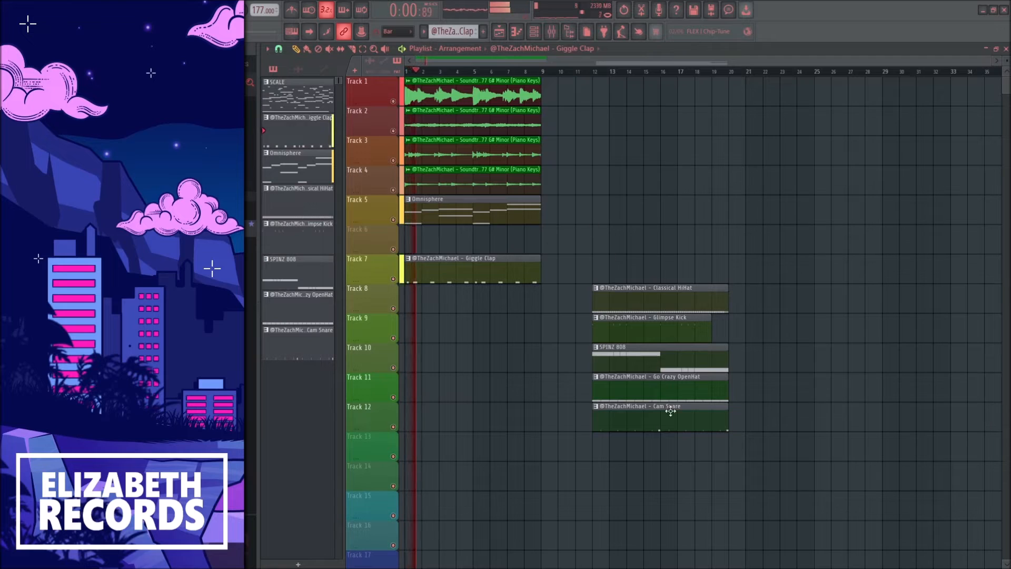
Step: Line up Cam Snare, SPINZ 808, Glimpse Kick, Classical HiHat and Go Crazy OpenHat at bar 1 on tracks 8 to 12, extending the kick clip to eight bars
drag(670, 411, 482, 293)
drag(647, 352, 460, 324)
drag(632, 323, 443, 353)
drag(627, 295, 439, 384)
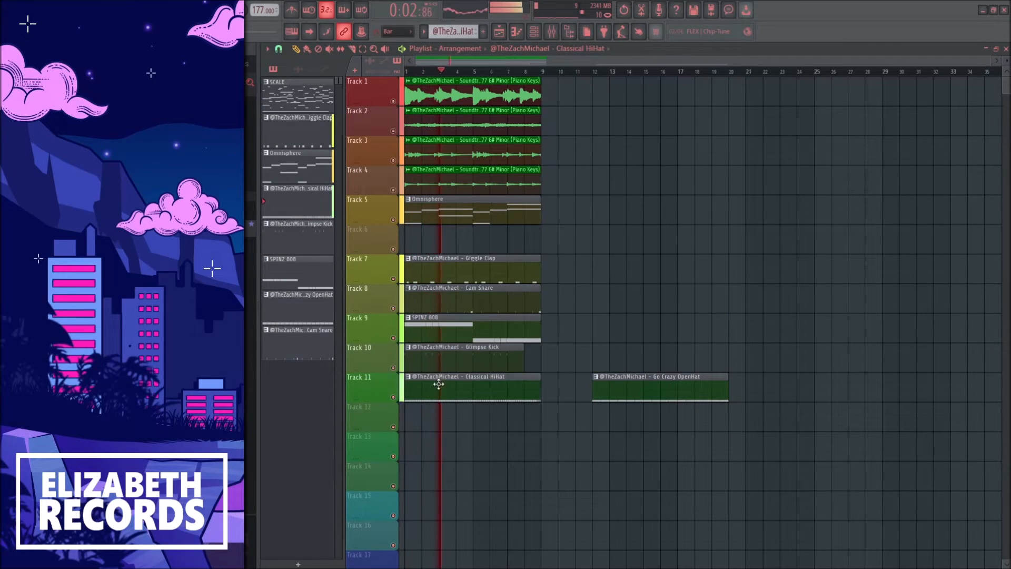
mouse_move(528, 363)
mouse_down()
mouse_move(558, 357)
mouse_move(534, 357)
mouse_up()
right_click(562, 357)
drag(601, 389, 408, 423)
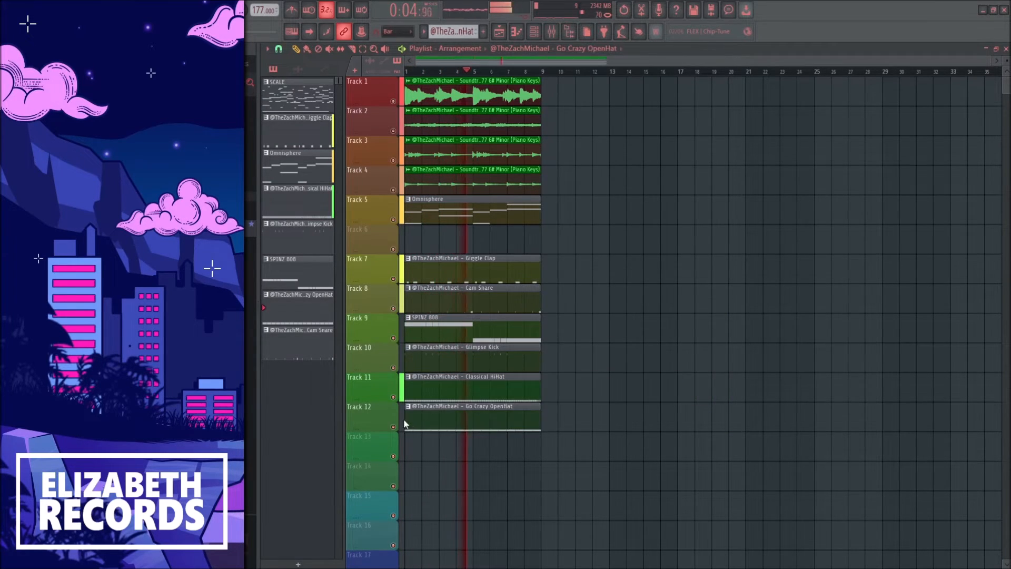
Step: Duplicate the whole eight-bar arrangement repeatedly until it reaches bar 57
scroll(634, 372, up, 2)
scroll(641, 217, down, 1)
key(space)
drag(606, 71, 407, 72)
key(ctrl+b)
key(ctrl+b)
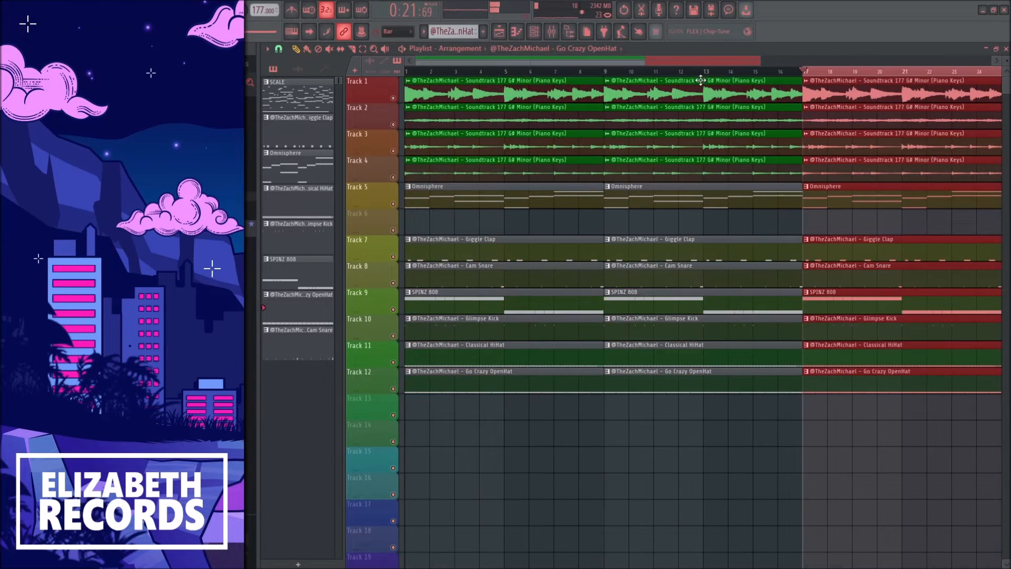
key(ctrl+b)
key(ctrl+b)
key(ctrl+b)
key(ctrl+b)
ctrl+click(777, 72)
scroll(777, 73, down, 4)
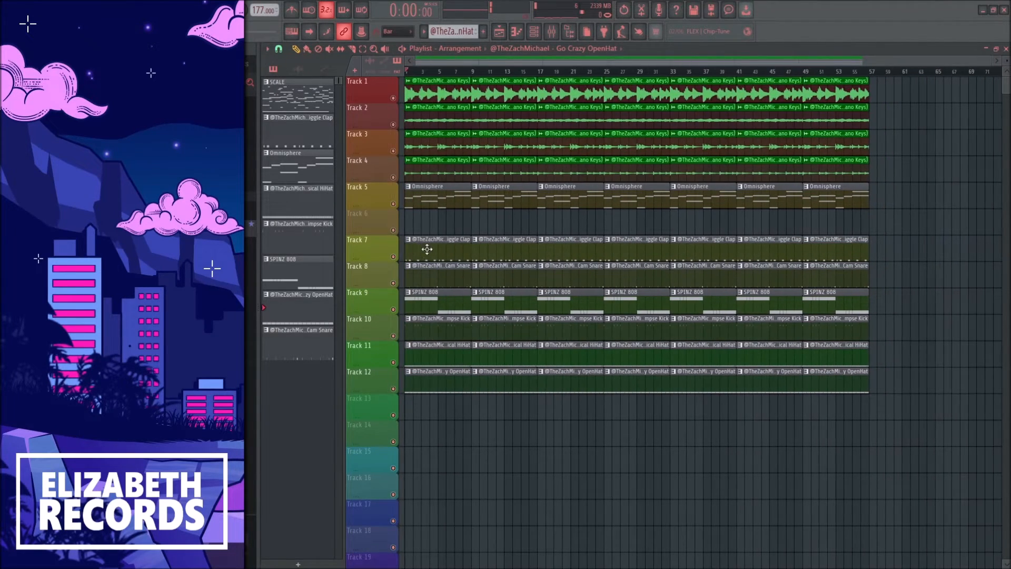
Step: Remove the first eight-bar clips from every track except 1 and 3 to form an intro
drag(427, 249, 429, 380)
right_click(419, 168)
key(space)
scroll(415, 197, up, 3)
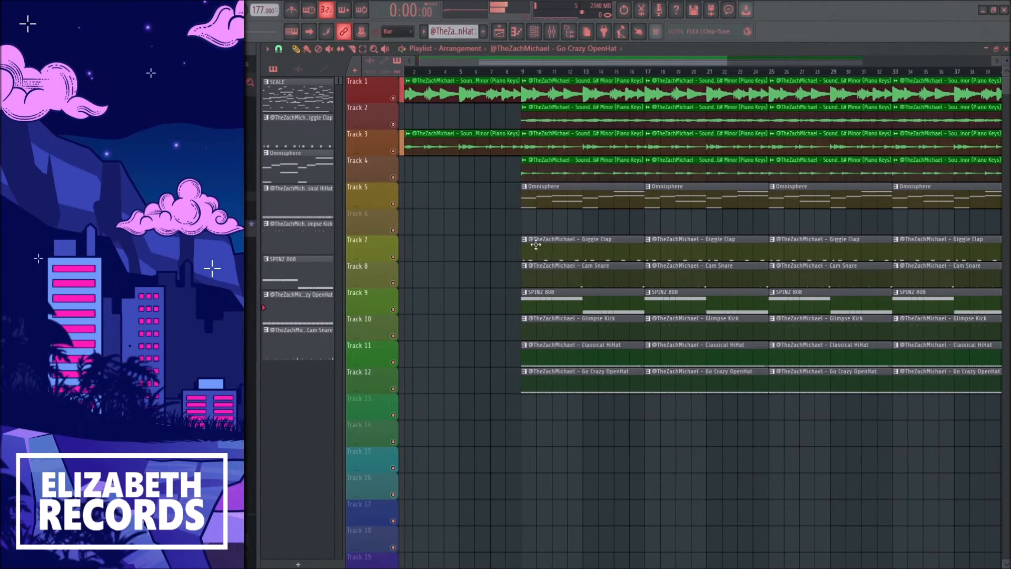
Step: Make the bar 9 Giggle Clap clip on track 7 unique and delete its short extra notes at the start of bars 1 and 5
click(553, 318)
key(Escape)
click(527, 240)
click(561, 336)
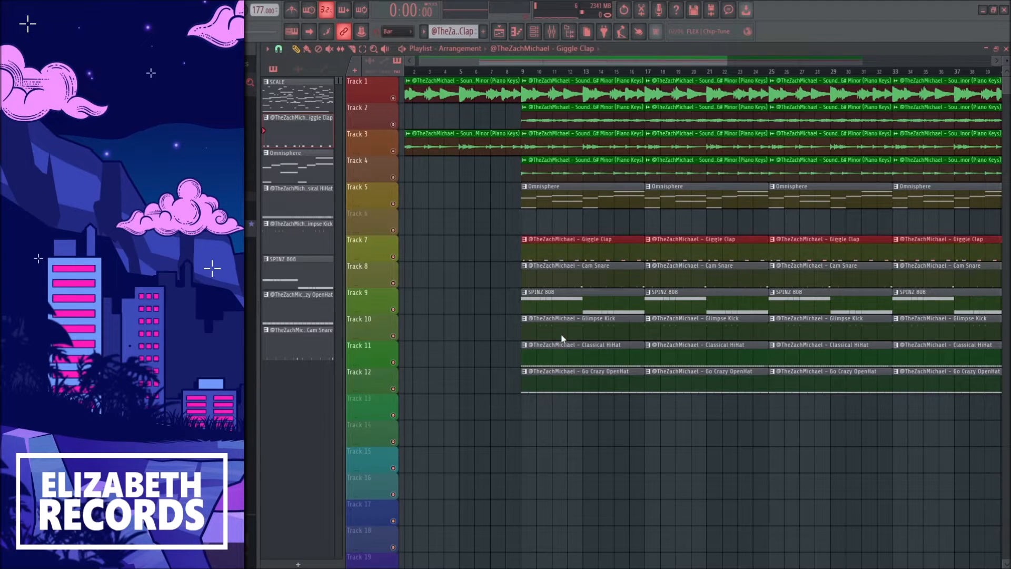
key(ctrl+d)
double_click(543, 252)
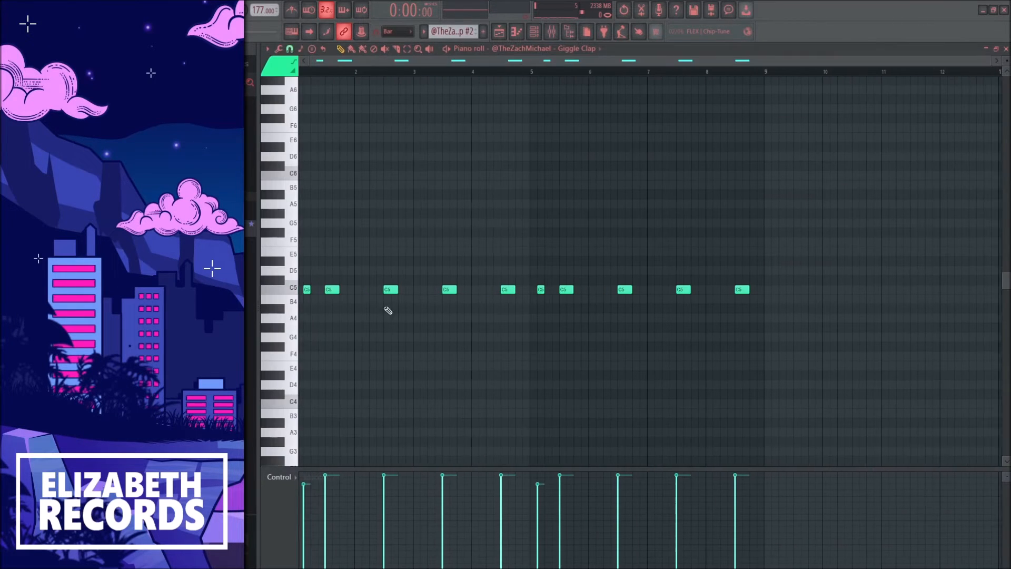
right_click(311, 290)
right_click(544, 290)
key(Escape)
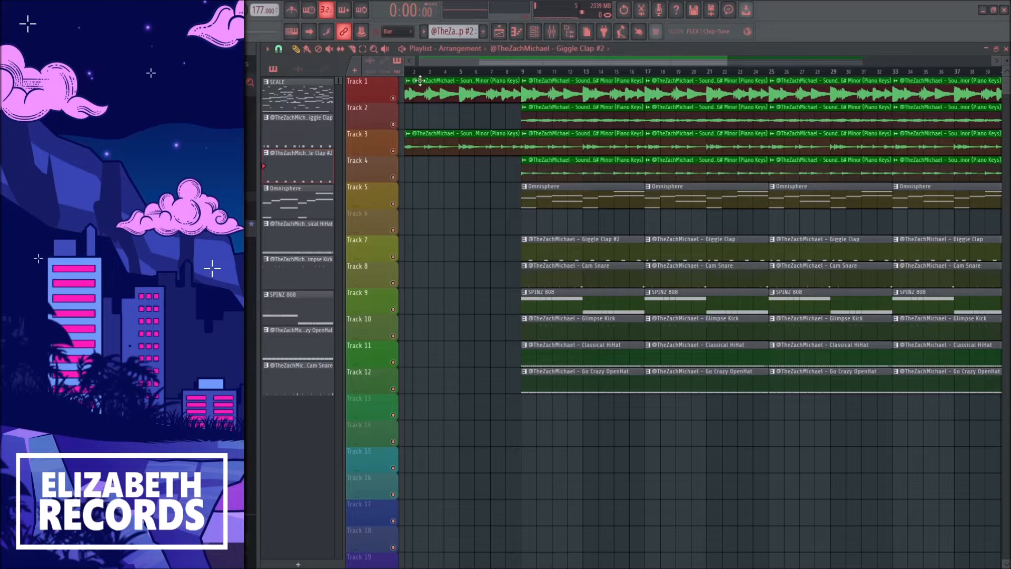
Step: Place the producer tag audio clip on track 6 near bar 3 and open its channel settings
key(space)
scroll(436, 223, up, 4)
drag(424, 238, 458, 222)
double_click(459, 224)
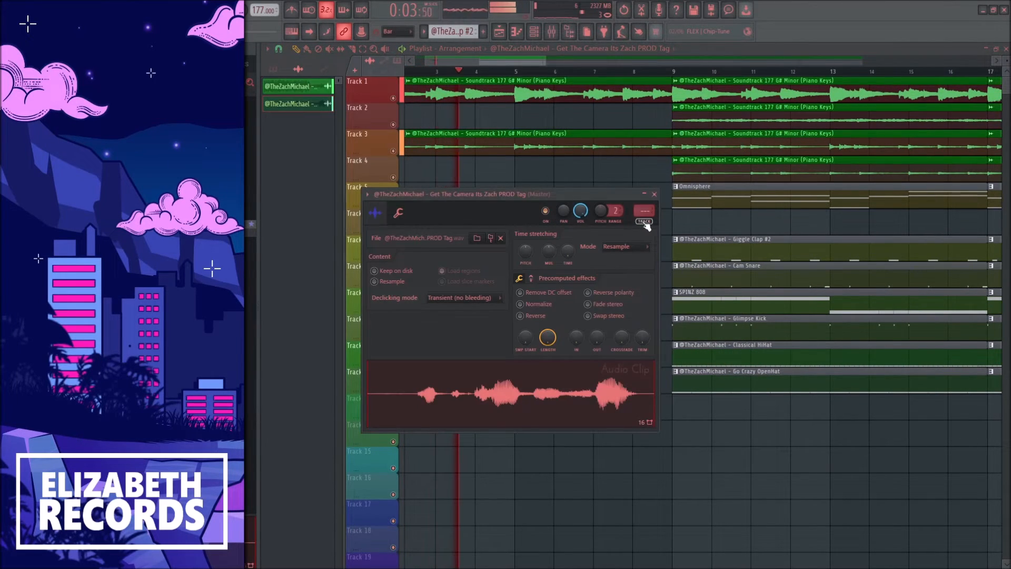
click(654, 194)
Step: Make track 3's intro piano clip unique with a pitch range of 6, audition it soloed and recolour it purple
scroll(631, 198, down, 4)
right_click(394, 151)
key(space)
double_click(407, 134)
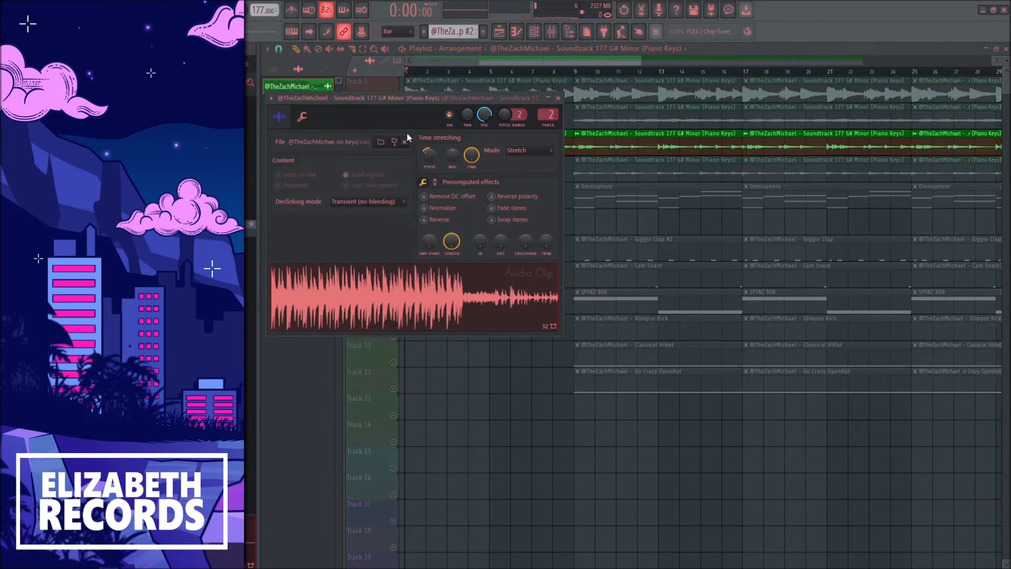
key(Escape)
double_click(470, 143)
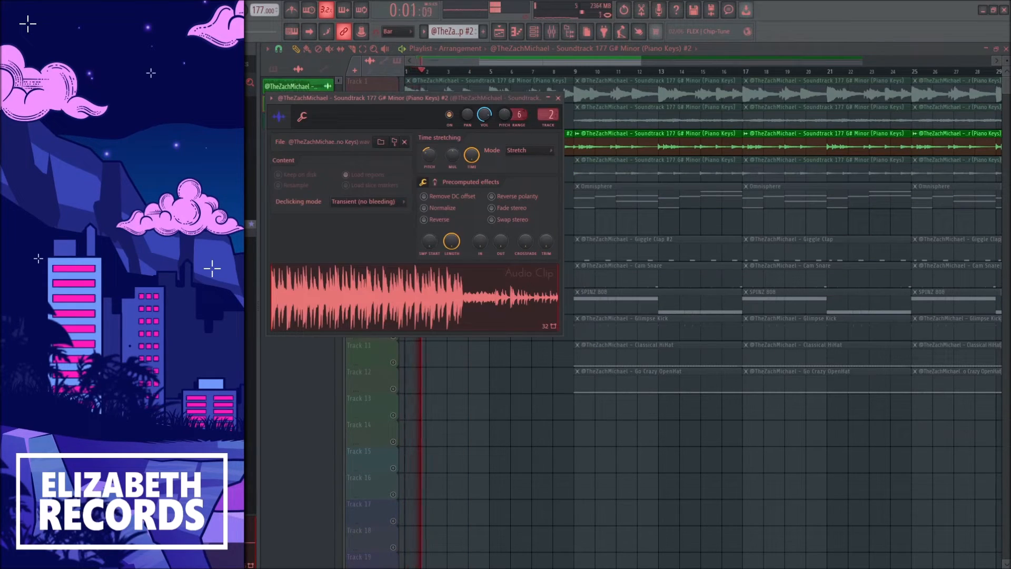
key(Escape)
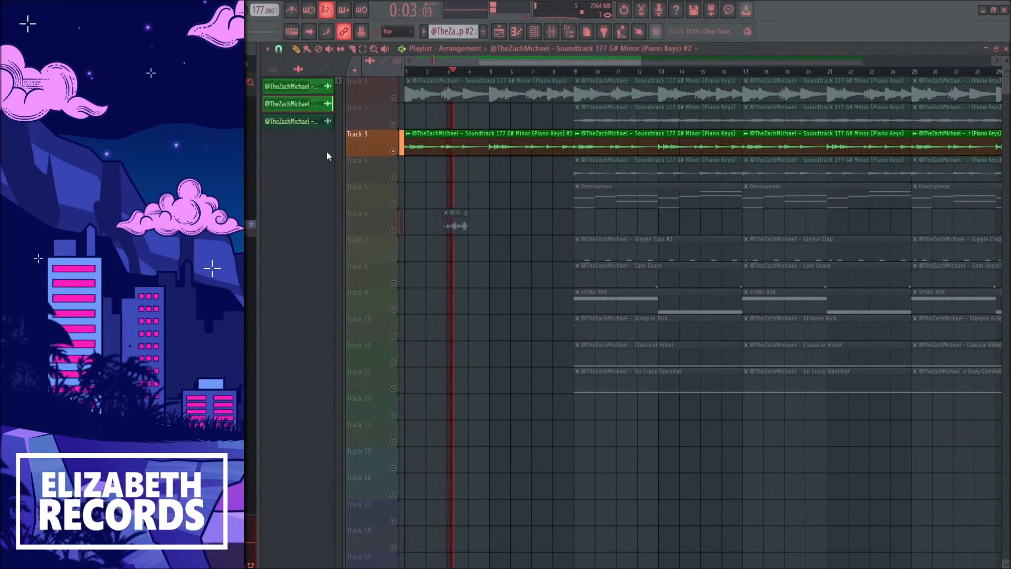
right_click(393, 151)
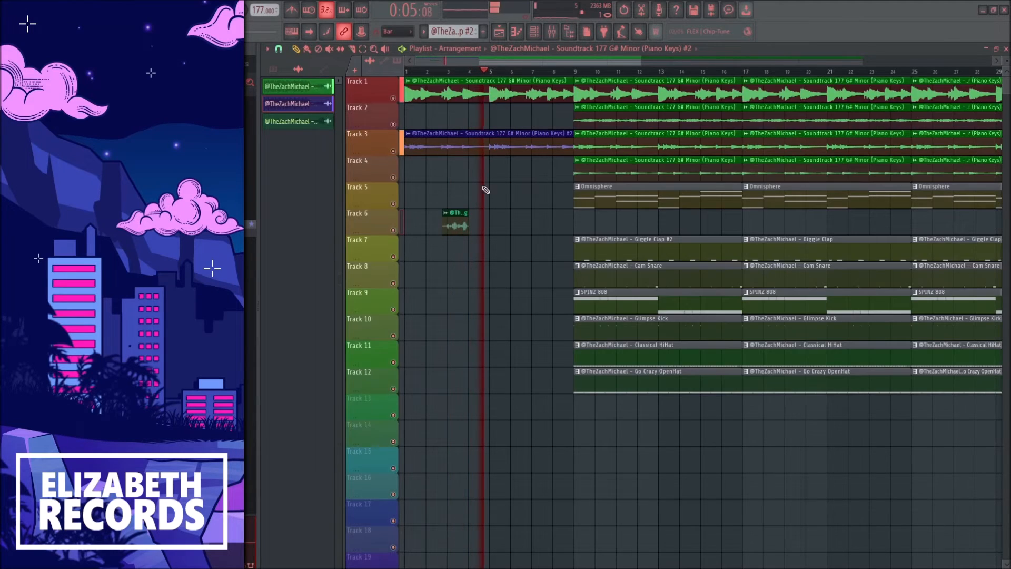
Step: Remove the piano loop clips at bar 9 from tracks 3 and 4
scroll(479, 191, up, 2)
scroll(487, 200, up, 2)
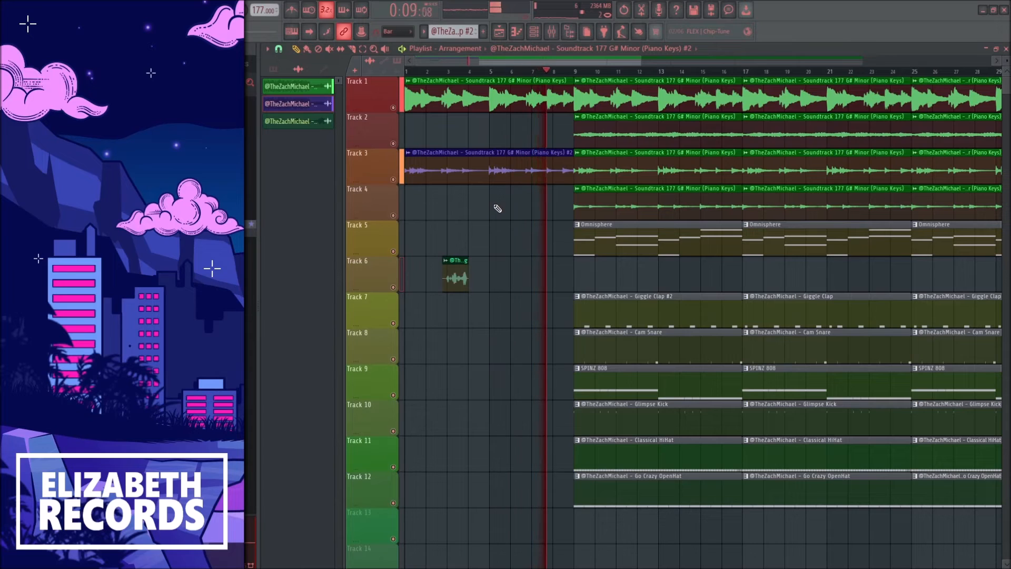
right_click(630, 173)
right_click(613, 195)
Step: Remove the Cam Snare clip at bar 17 and the Go Crazy OpenHat clips at bars 9 and 17
scroll(604, 190, down, 2)
scroll(604, 193, down, 2)
scroll(573, 312, down, 1)
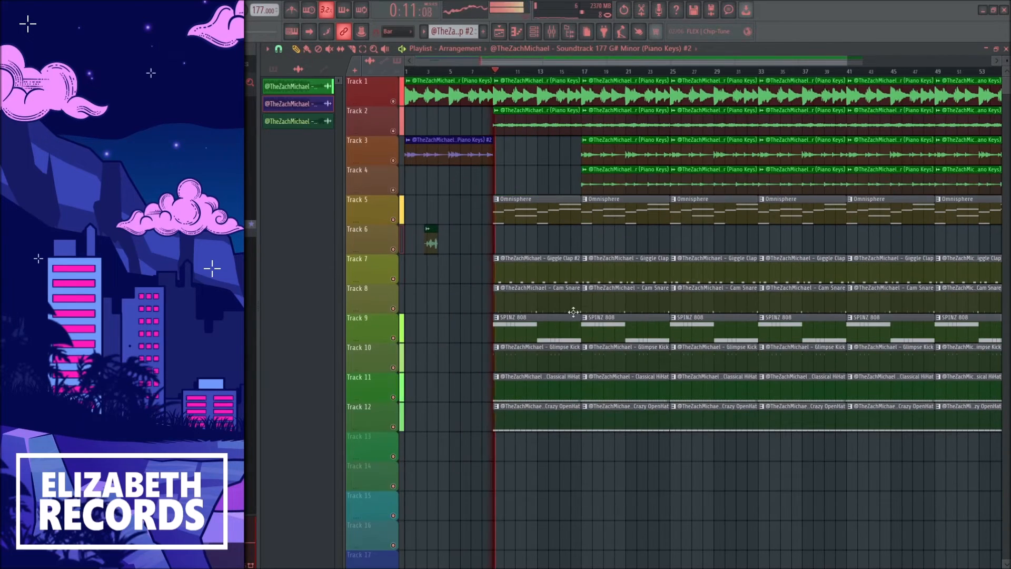
scroll(614, 299, down, 1)
right_click(519, 329)
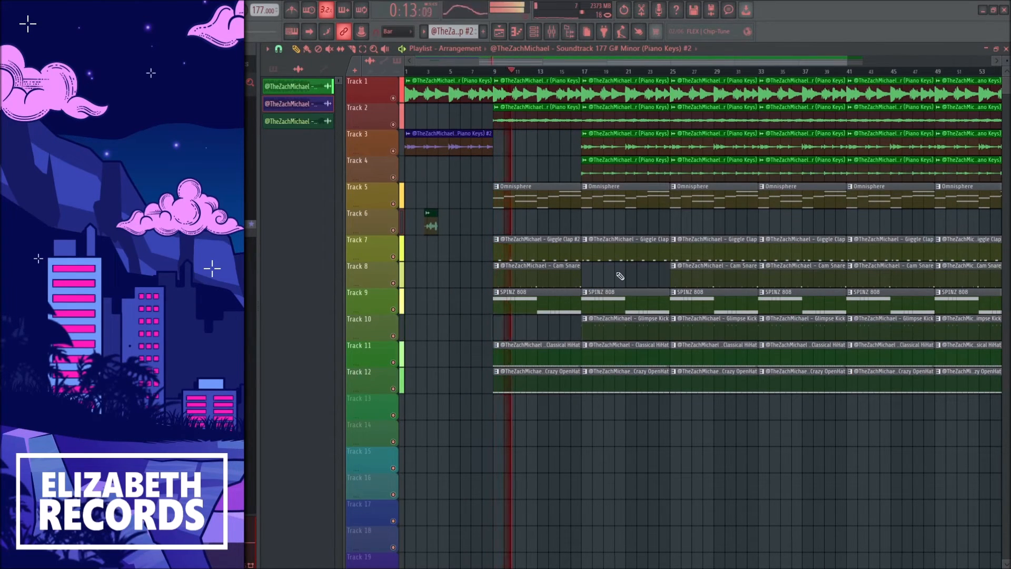
right_click(605, 383)
scroll(615, 392, up, 1)
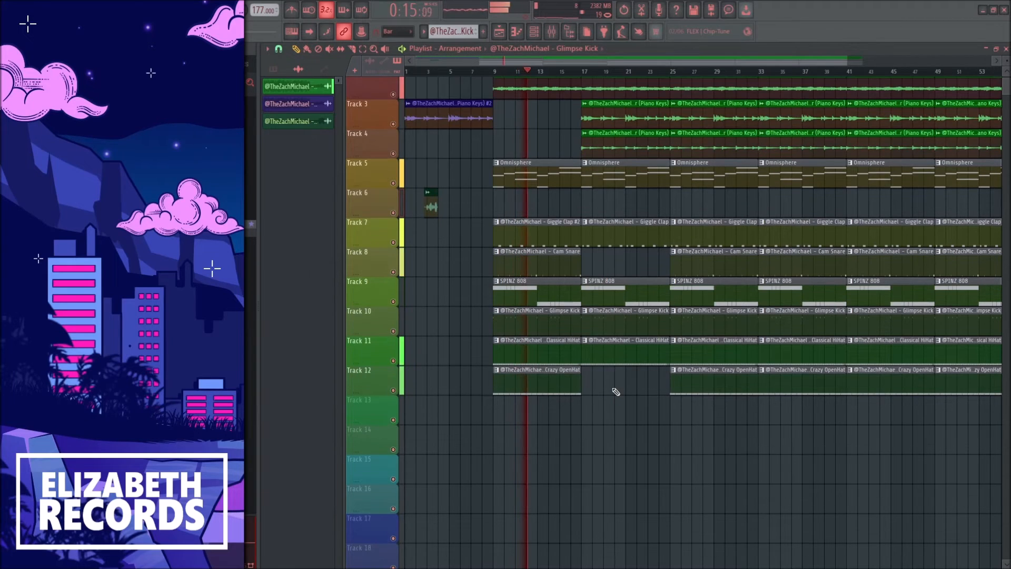
scroll(620, 391, up, 2)
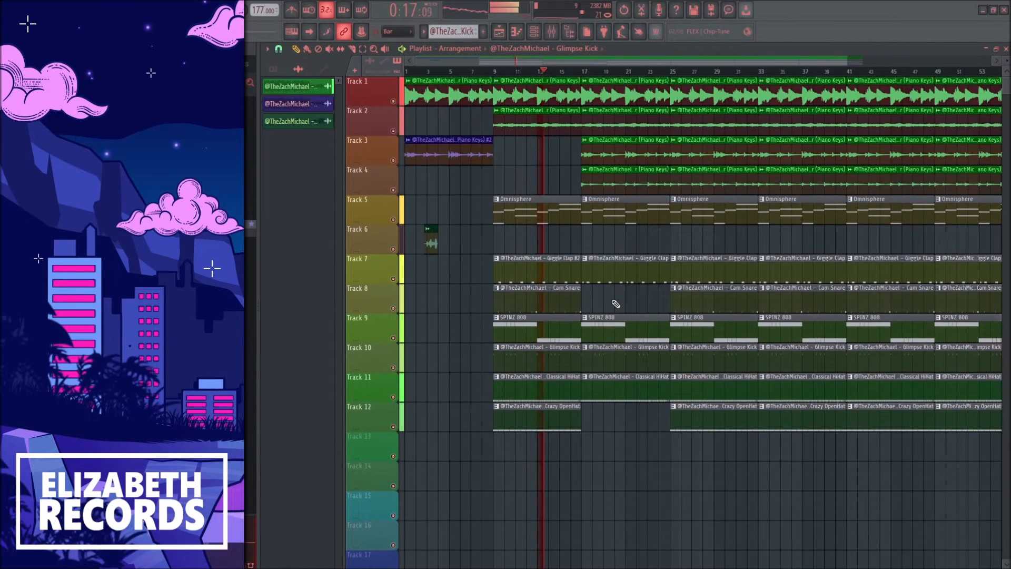
scroll(616, 292, down, 1)
right_click(574, 381)
Step: Replace the Classical HiHat clip at bar 25 with a unique copy and open its notes in the piano roll
right_click(693, 351)
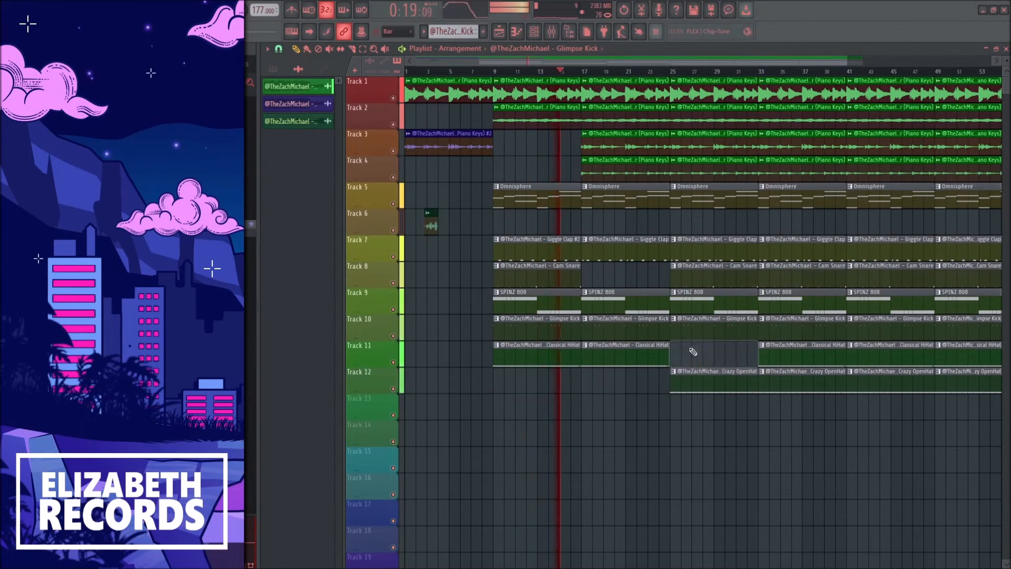
double_click(693, 358)
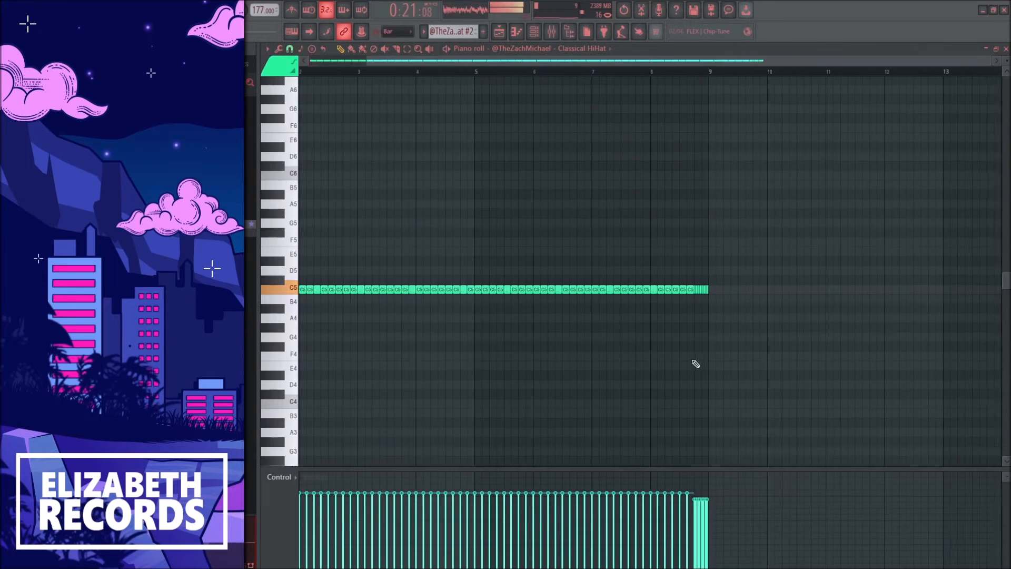
key(Escape)
Step: Remove the track 2 piano clip at bar 17, the track 4 clip at bar 25 and the Omnisphere clips at bars 17 and 25
scroll(664, 227, down, 2)
right_click(590, 125)
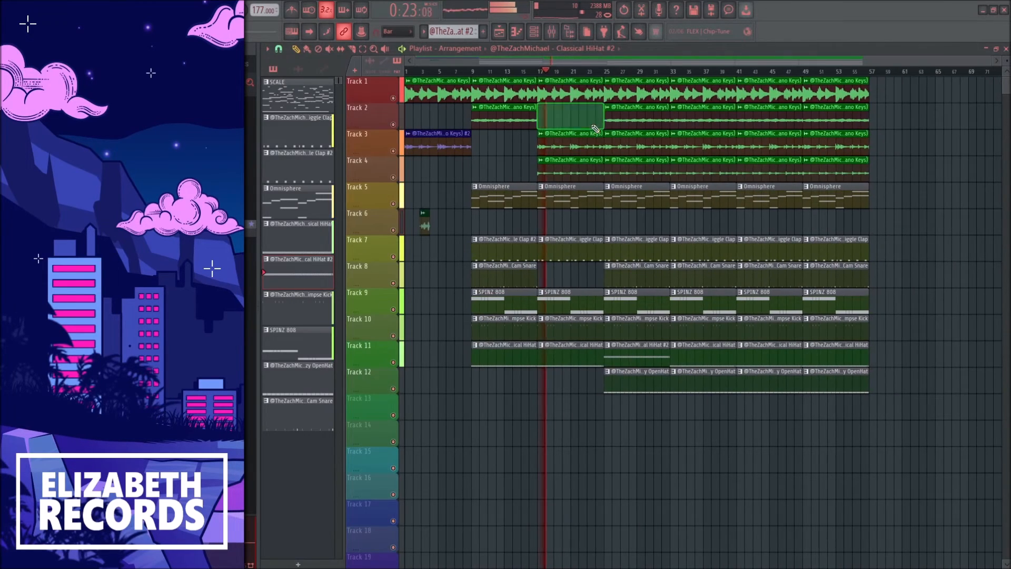
scroll(606, 145, down, 1)
right_click(637, 182)
right_click(636, 166)
scroll(635, 169, up, 1)
scroll(635, 191, up, 1)
right_click(594, 197)
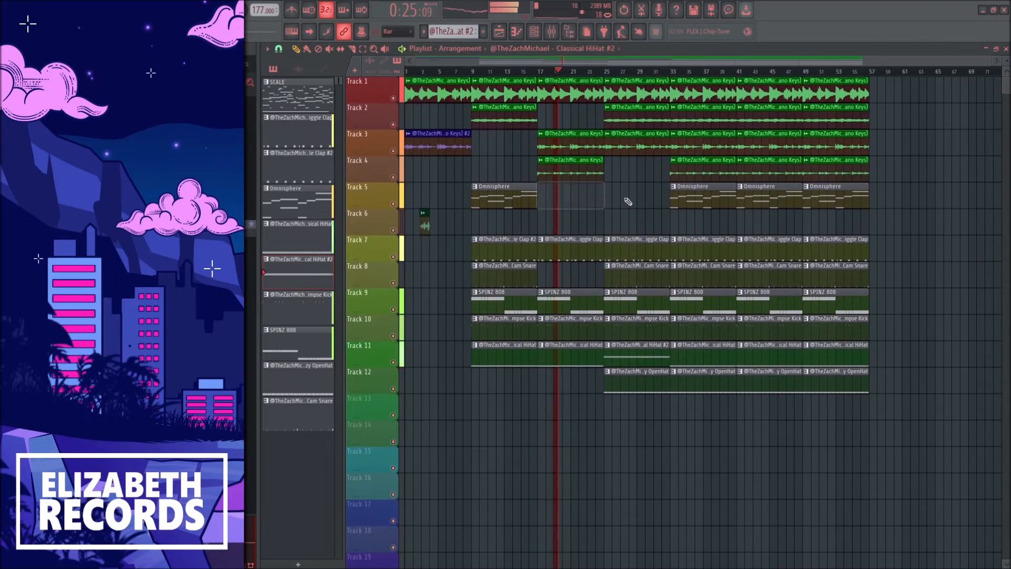
Step: Move the bar 33 Omnisphere and track 2 clips to bar 25, and put the purple piano variation at bar 25 on track 3
drag(684, 183, 618, 183)
right_click(627, 119)
right_click(612, 153)
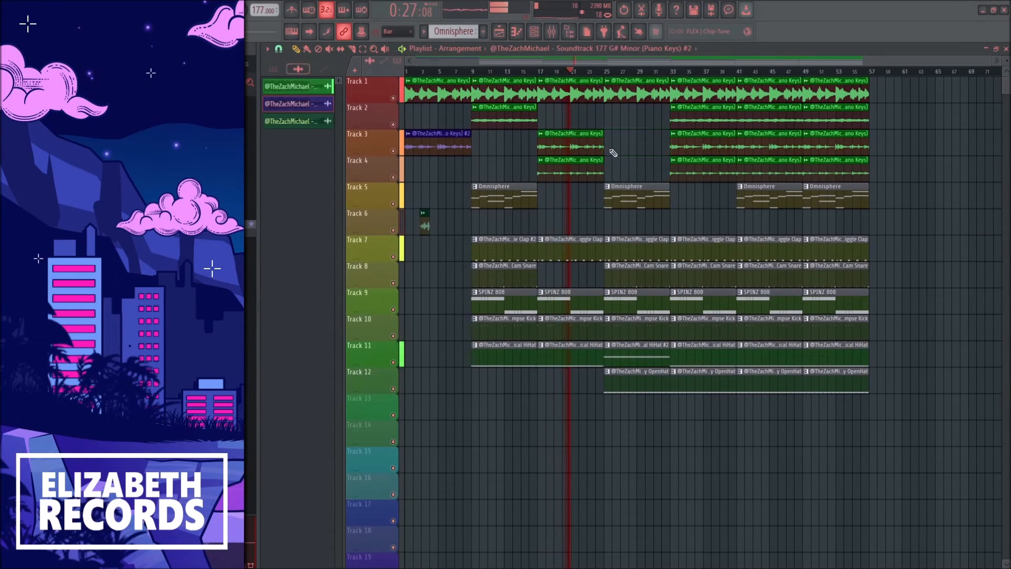
drag(692, 114, 626, 114)
Step: Delete every clip from bar 41 to the end of the arrangement
drag(742, 85, 900, 469)
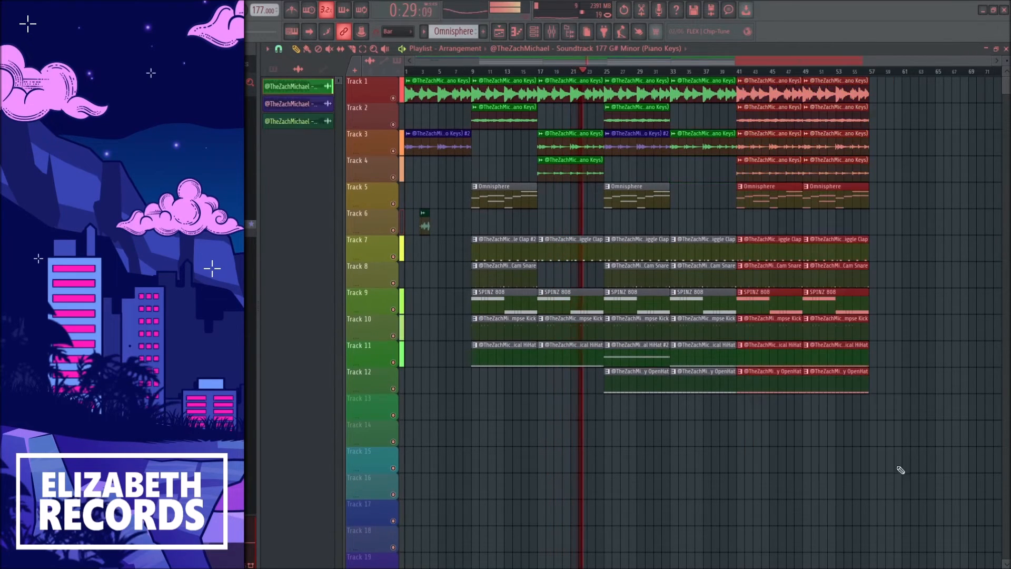
key(Delete)
Step: Thin out the drum and 808 clips in bars 25 to 40, delaying the hi-hat entry to bar 27 and ending the last hi-hat near bar 39
right_click(622, 321)
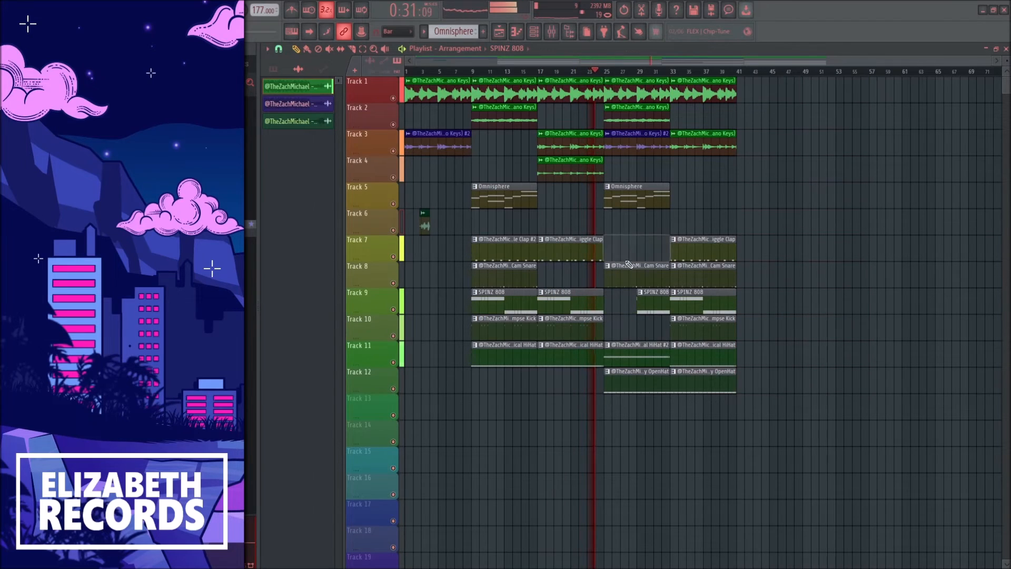
scroll(645, 302, up, 2)
drag(662, 354, 692, 336)
scroll(748, 369, down, 1)
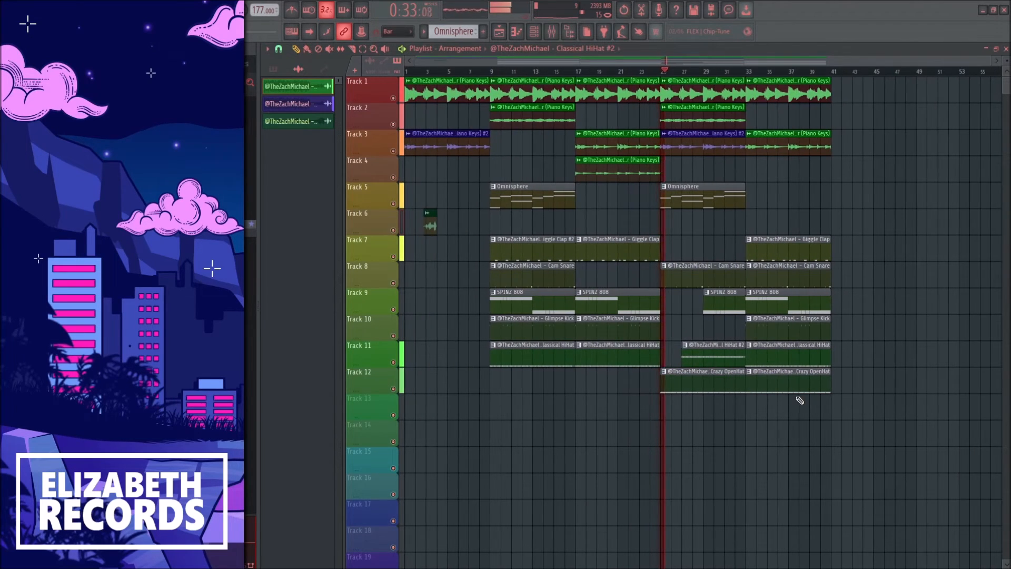
drag(820, 329, 822, 305)
ctrl+click(851, 311)
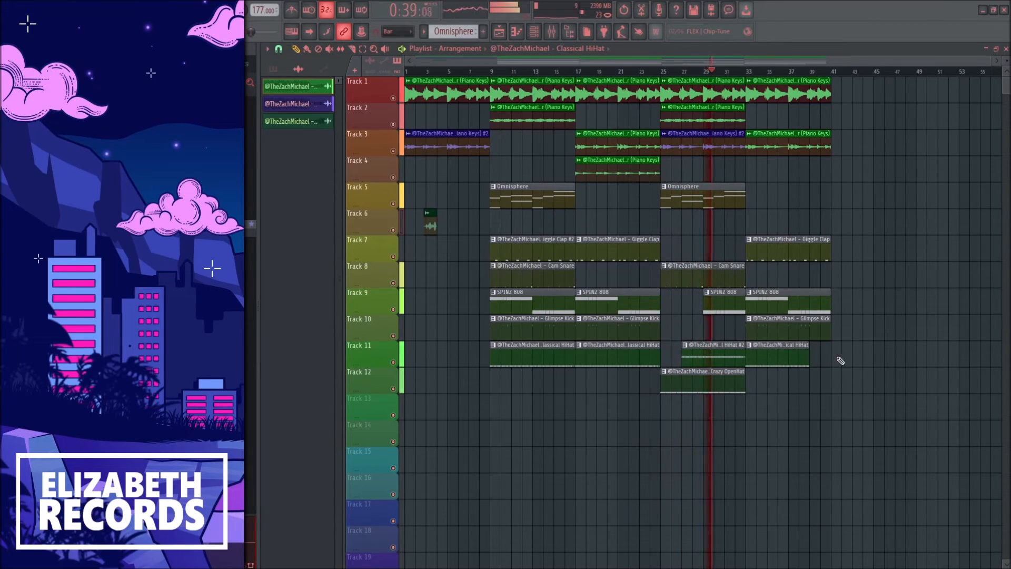
Step: Duplicate the whole arrangement so that it runs up to bar 113
key(ctrl+a)
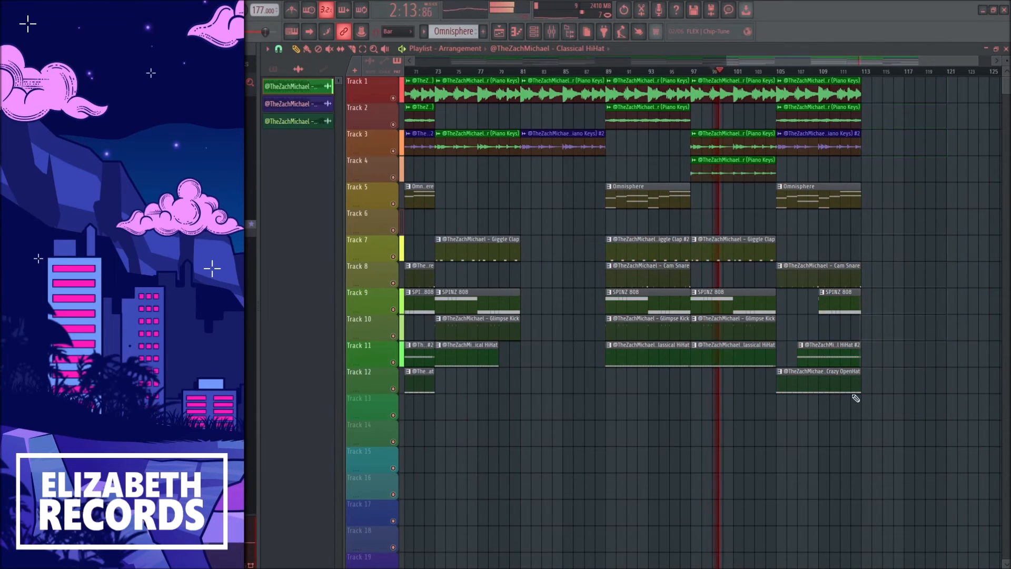
scroll(802, 182, up, 1)
Step: Strip the drums from bars 105 to 112 and add a Master Volume automation clip on track 6 that fades out there
drag(752, 71, 888, 80)
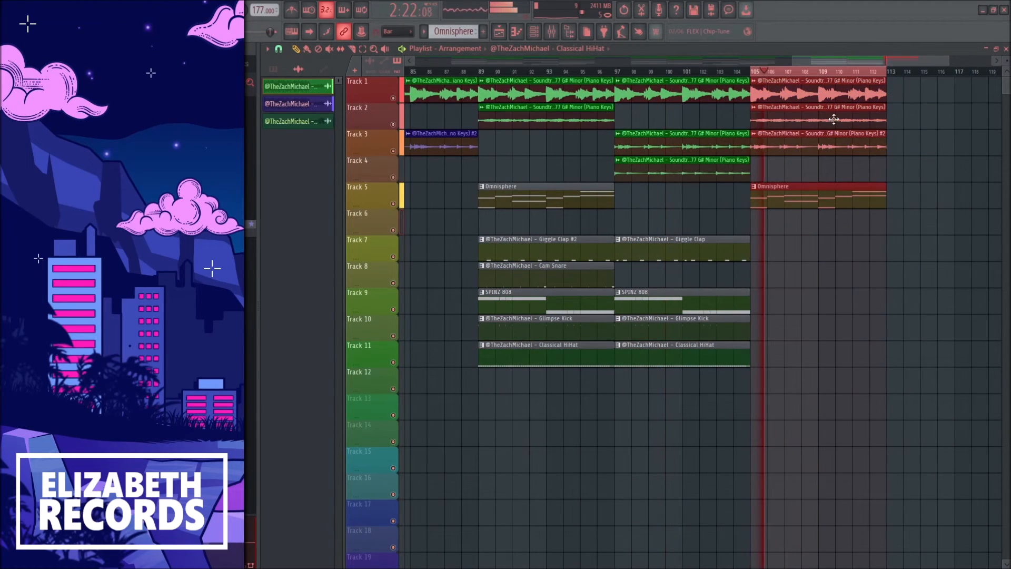
click(552, 31)
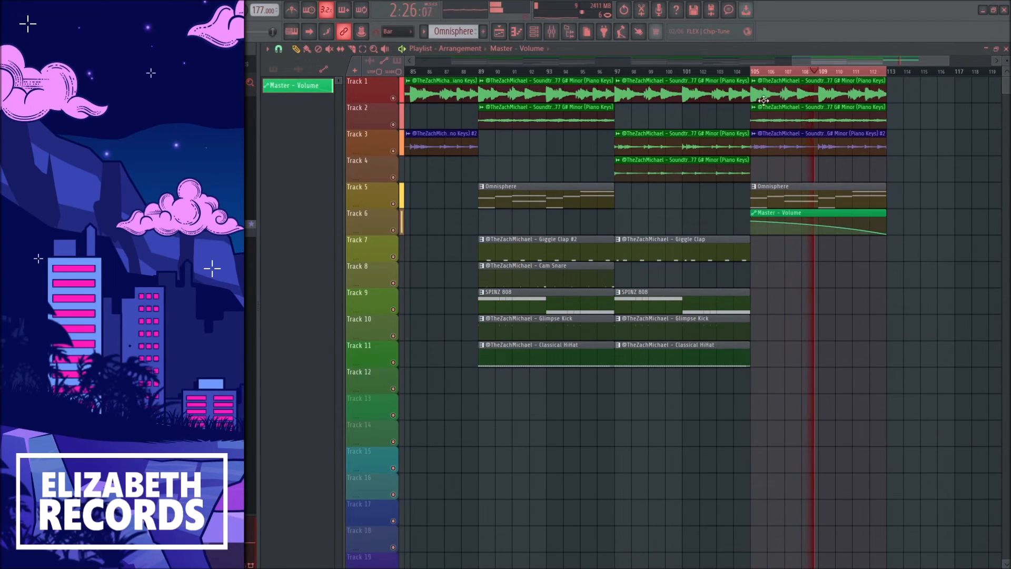
click(751, 71)
scroll(926, 340, down, 5)
scroll(926, 341, down, 2)
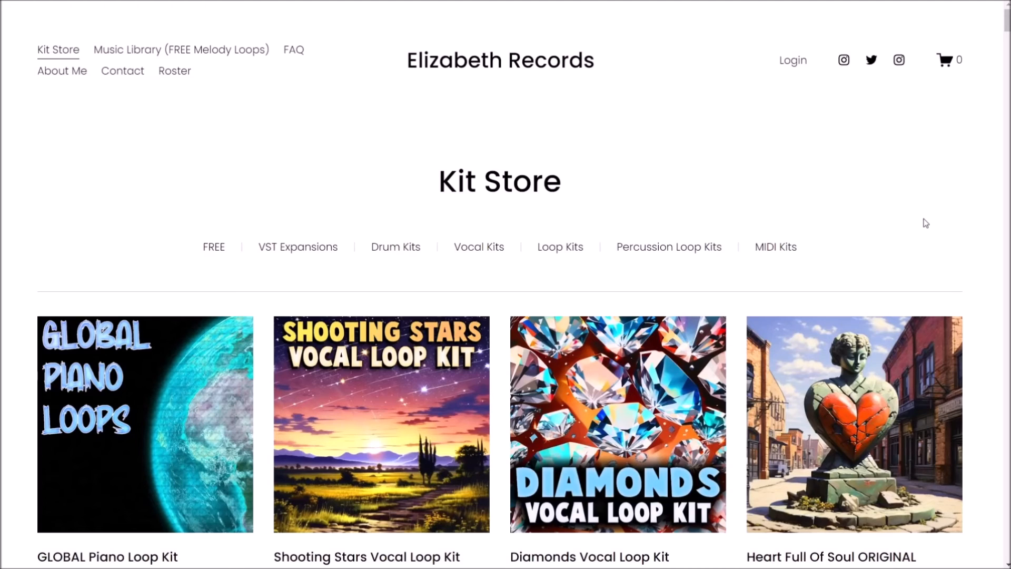
Step: Switch to the Elizabeth Records website and look through the free kits in the Kit Store
click(223, 251)
scroll(511, 234, down, 3)
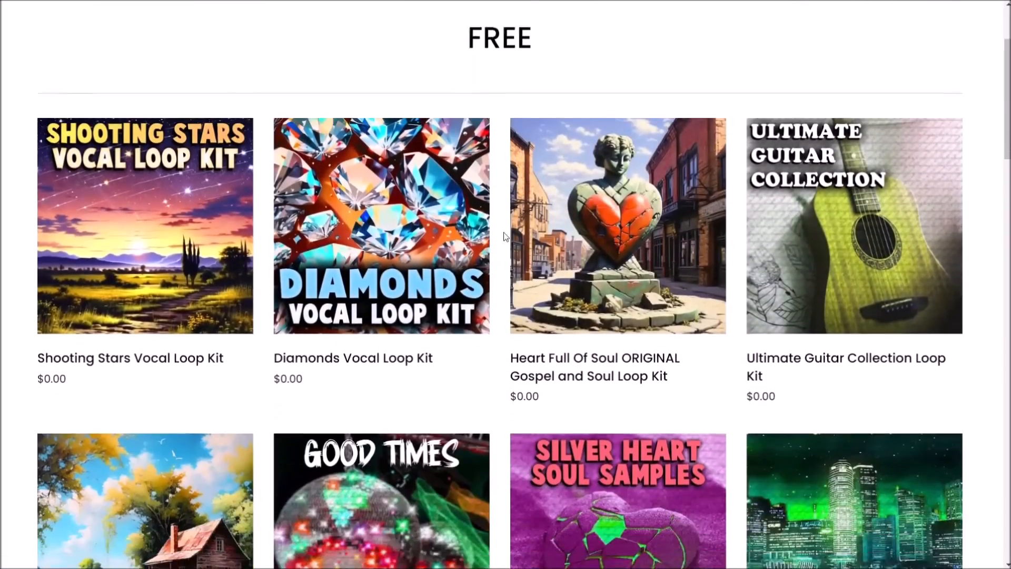
scroll(504, 236, down, 7)
scroll(504, 237, down, 3)
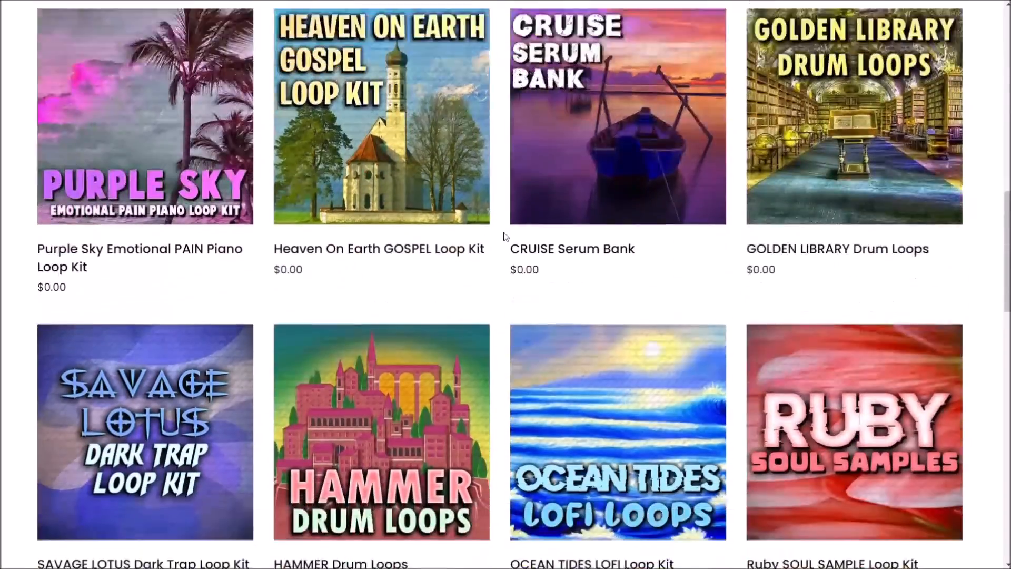
scroll(504, 237, up, 15)
click(68, 52)
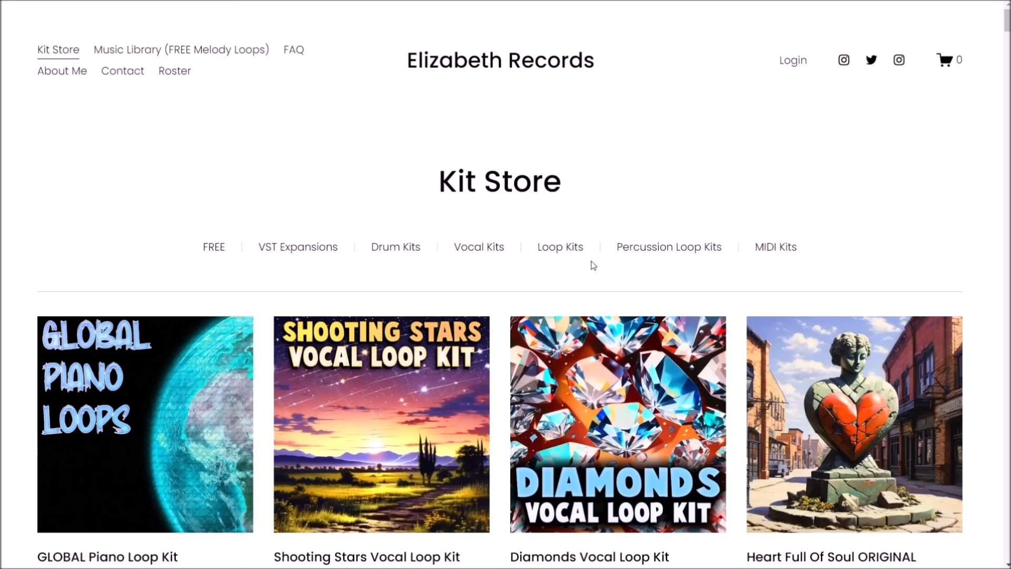
Step: Look through the Vocal Kits and Drum Kits categories of the Kit Store
click(476, 255)
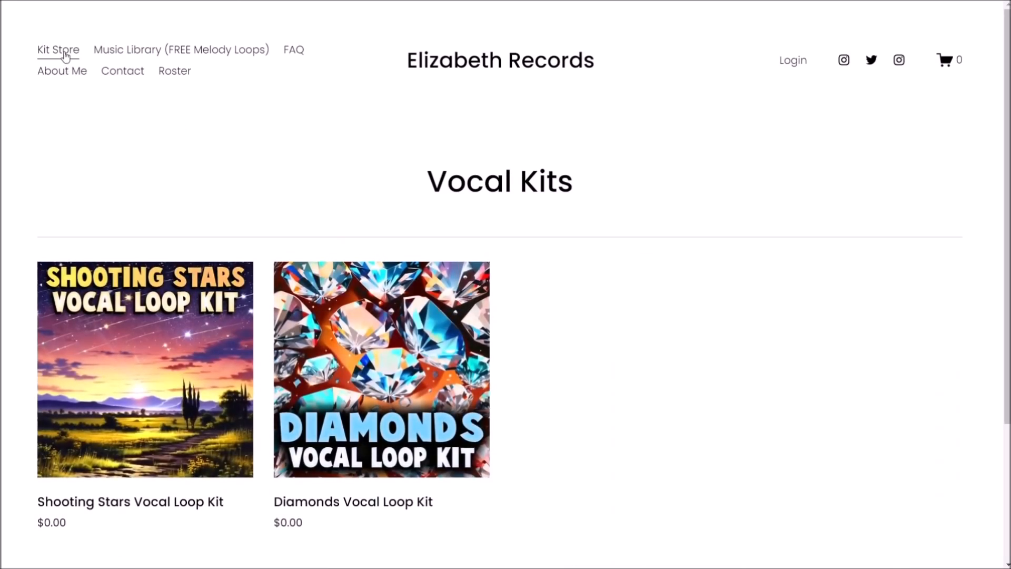
click(62, 51)
click(411, 252)
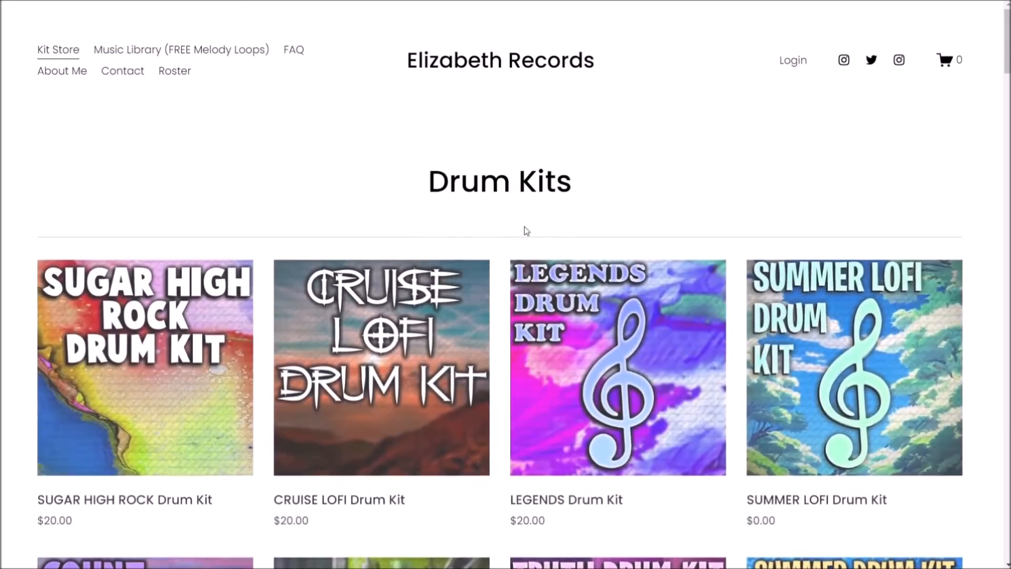
scroll(513, 222, down, 3)
scroll(502, 208, down, 20)
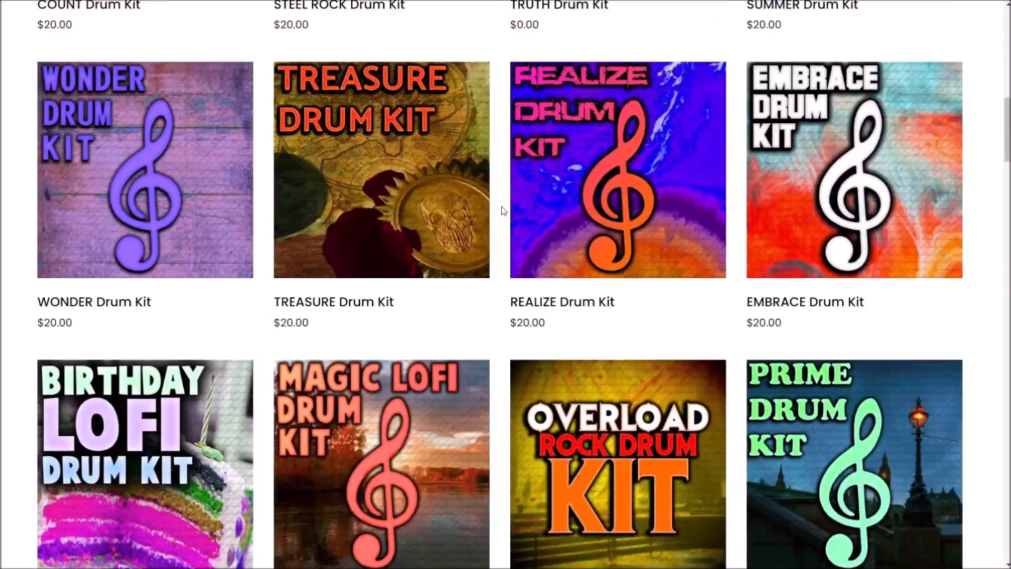
scroll(501, 211, down, 12)
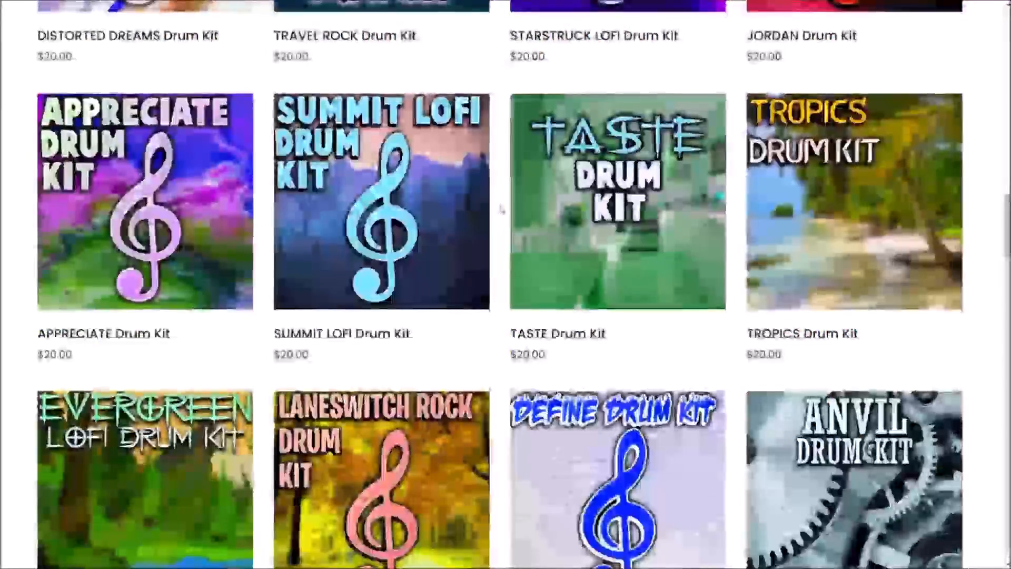